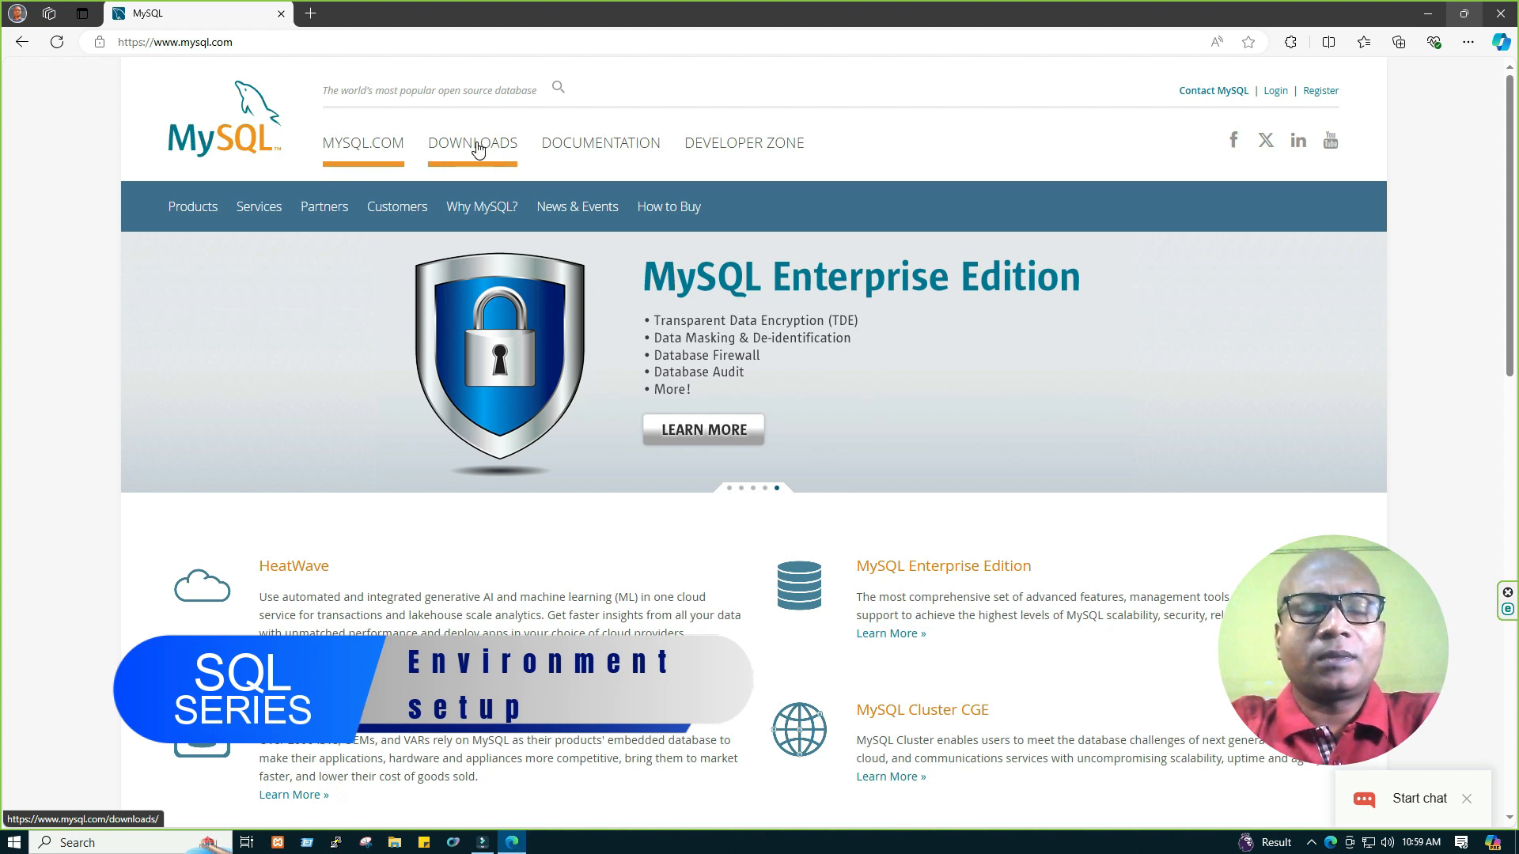
Open the MySQL Installer for Windows page through the site's MySQL Community (GPL) downloads.
{"action": "left_click", "coordinate": [127, 41]}
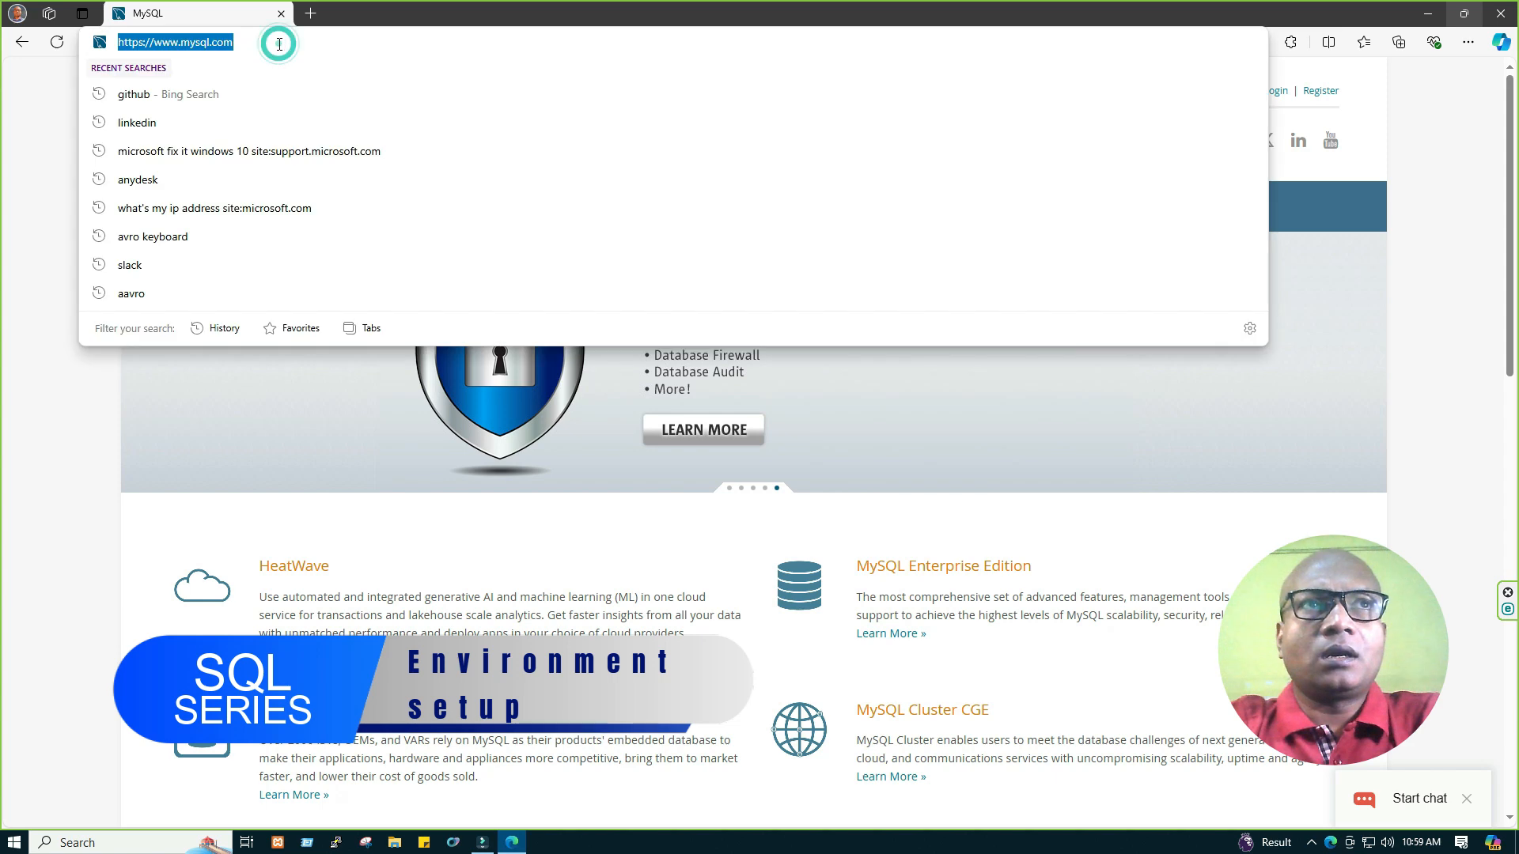
{"action": "key", "text": "Escape"}
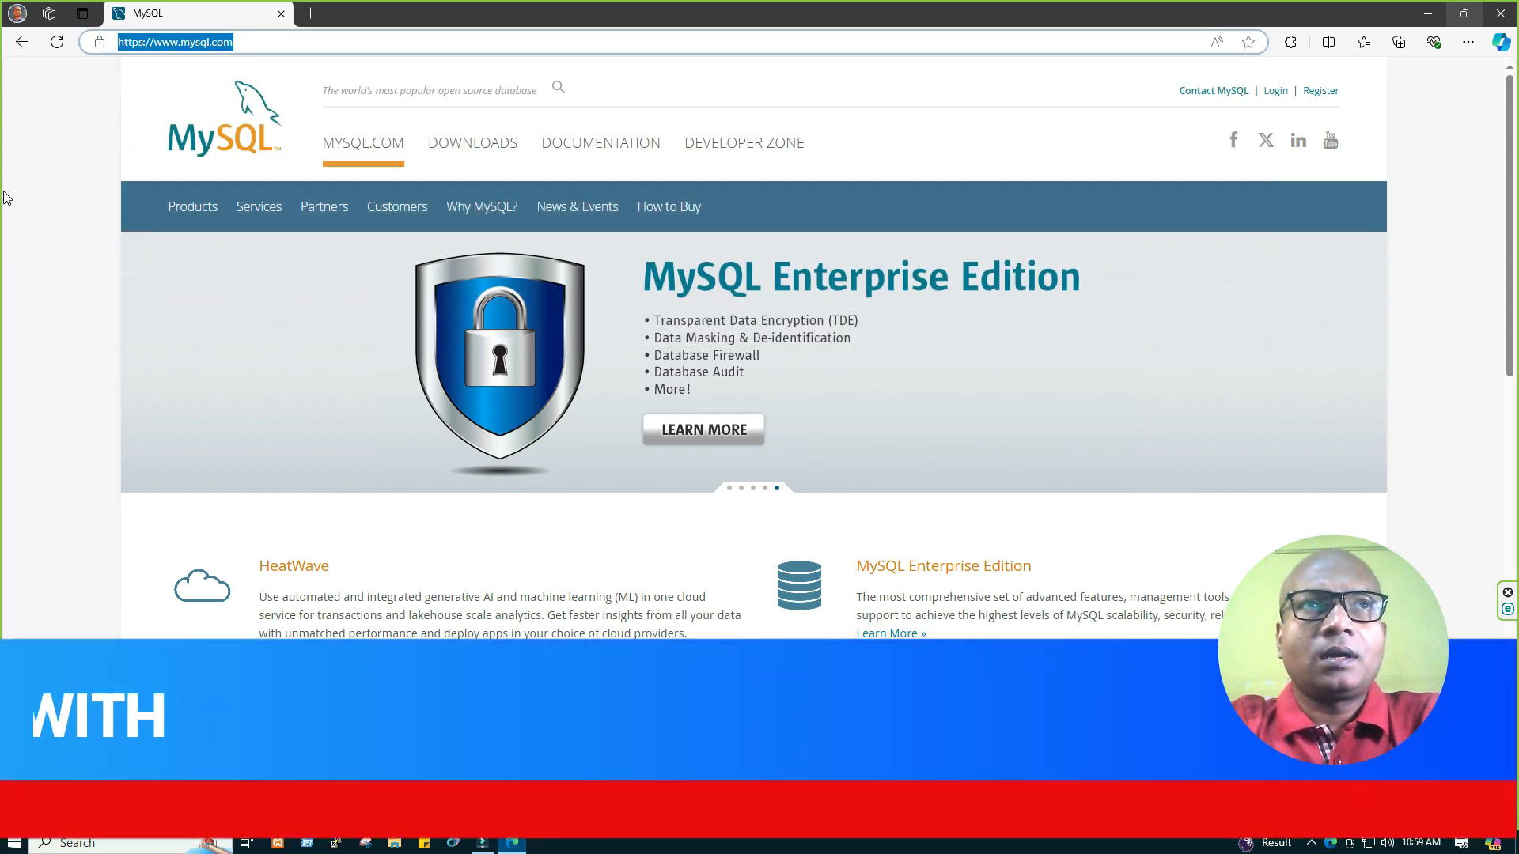
{"action": "left_click", "coordinate": [485, 147]}
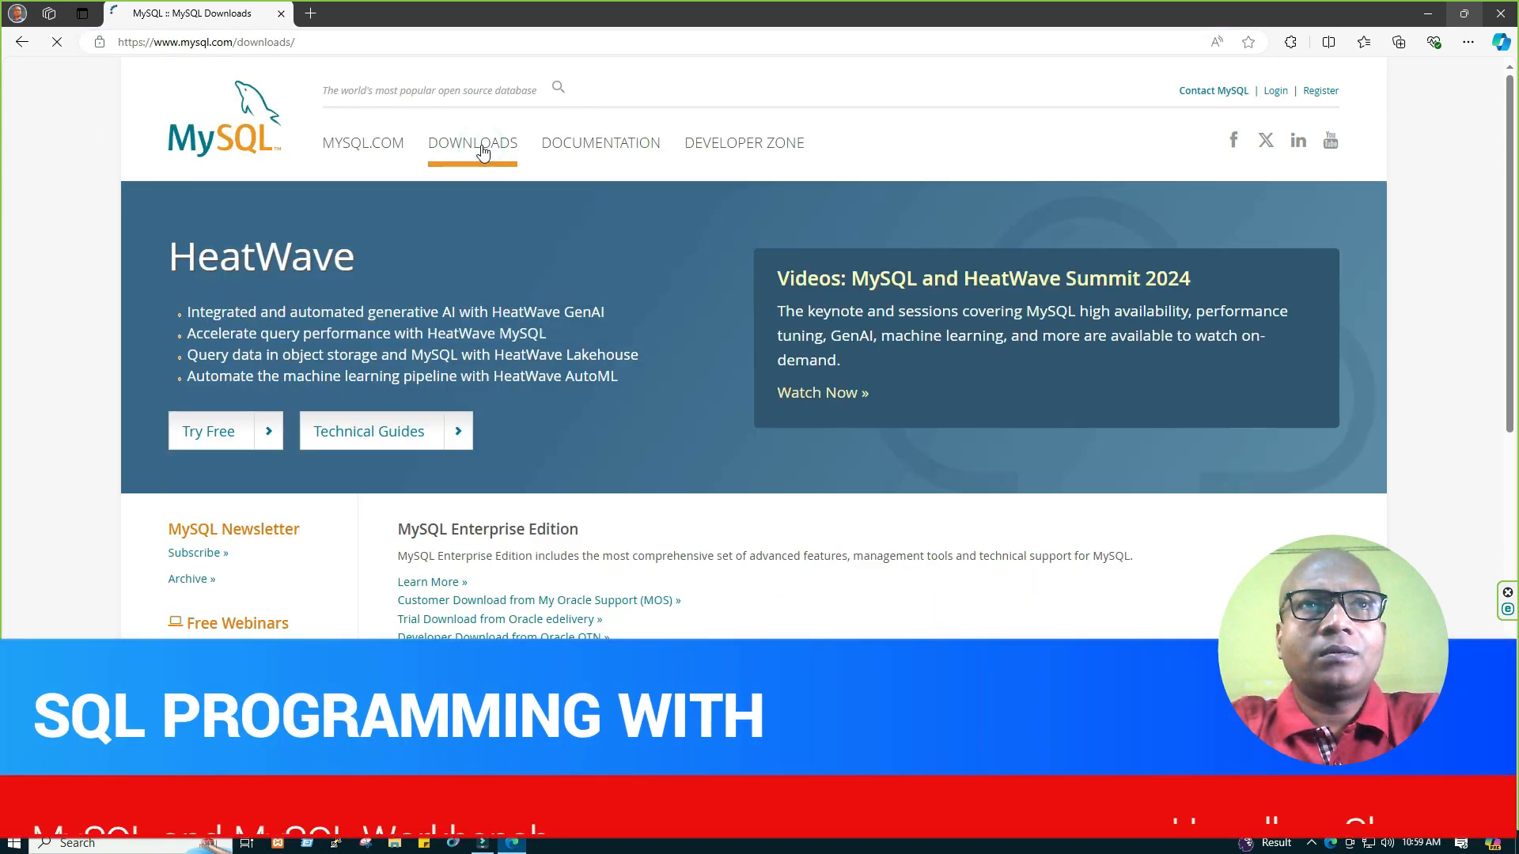
{"action": "scroll", "coordinate": [519, 207], "scroll_direction": "down", "scroll_amount": 5}
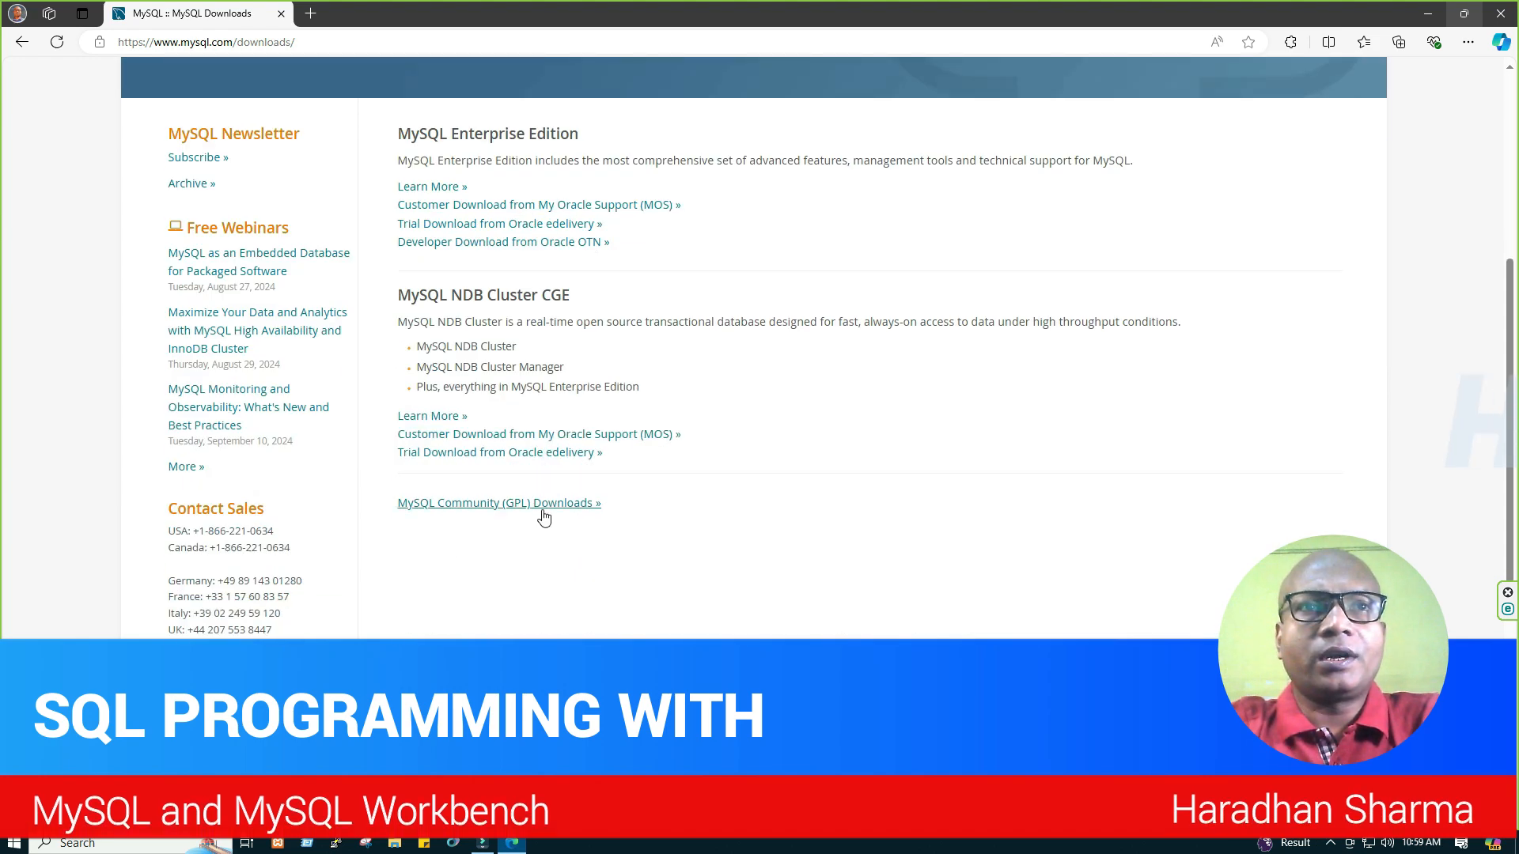
{"action": "left_click", "coordinate": [424, 511]}
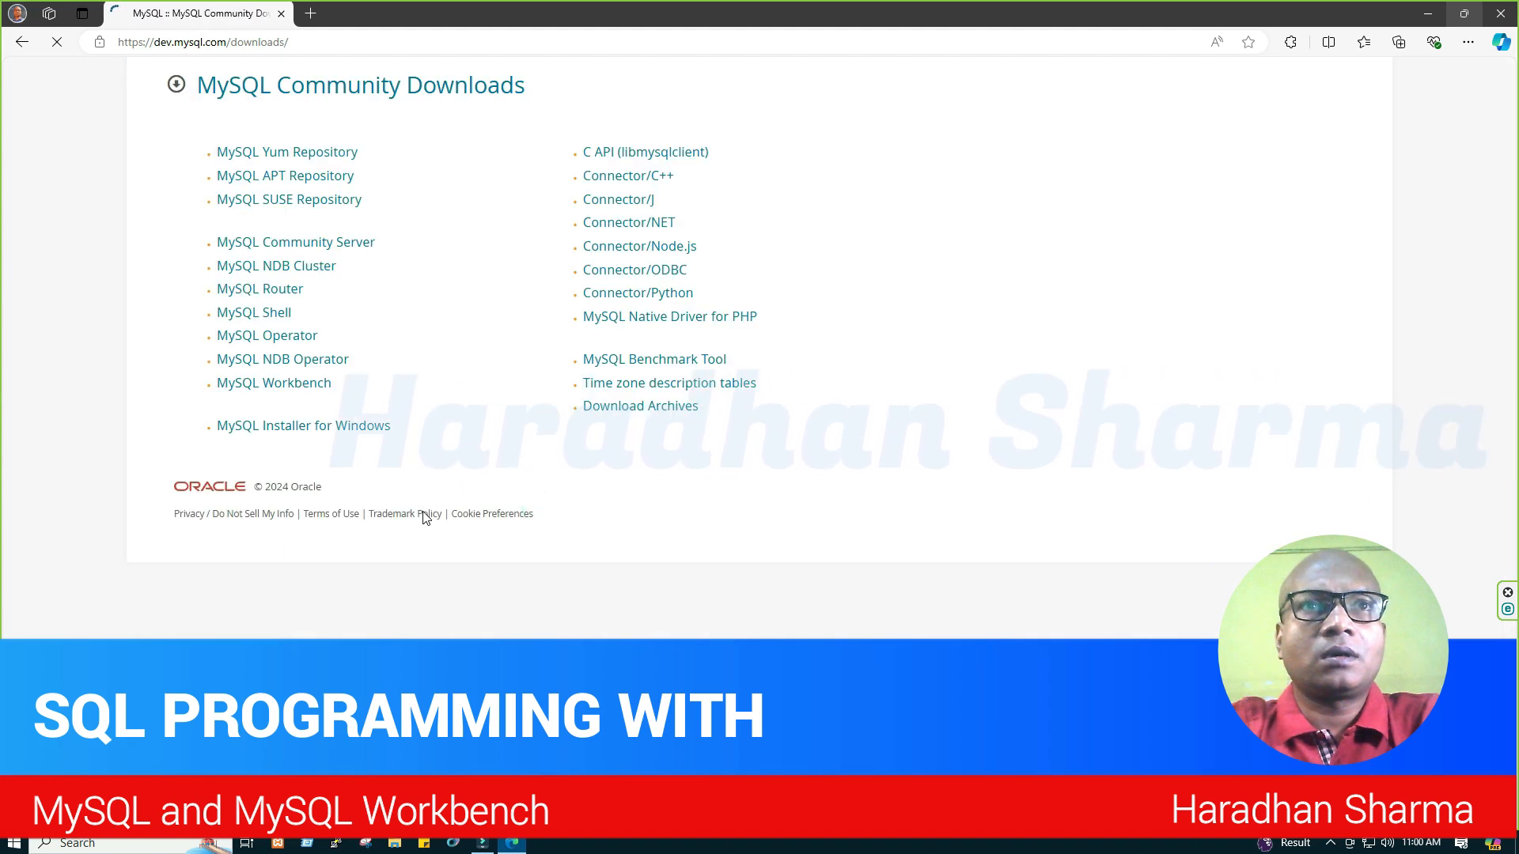
{"action": "left_click", "coordinate": [273, 432]}
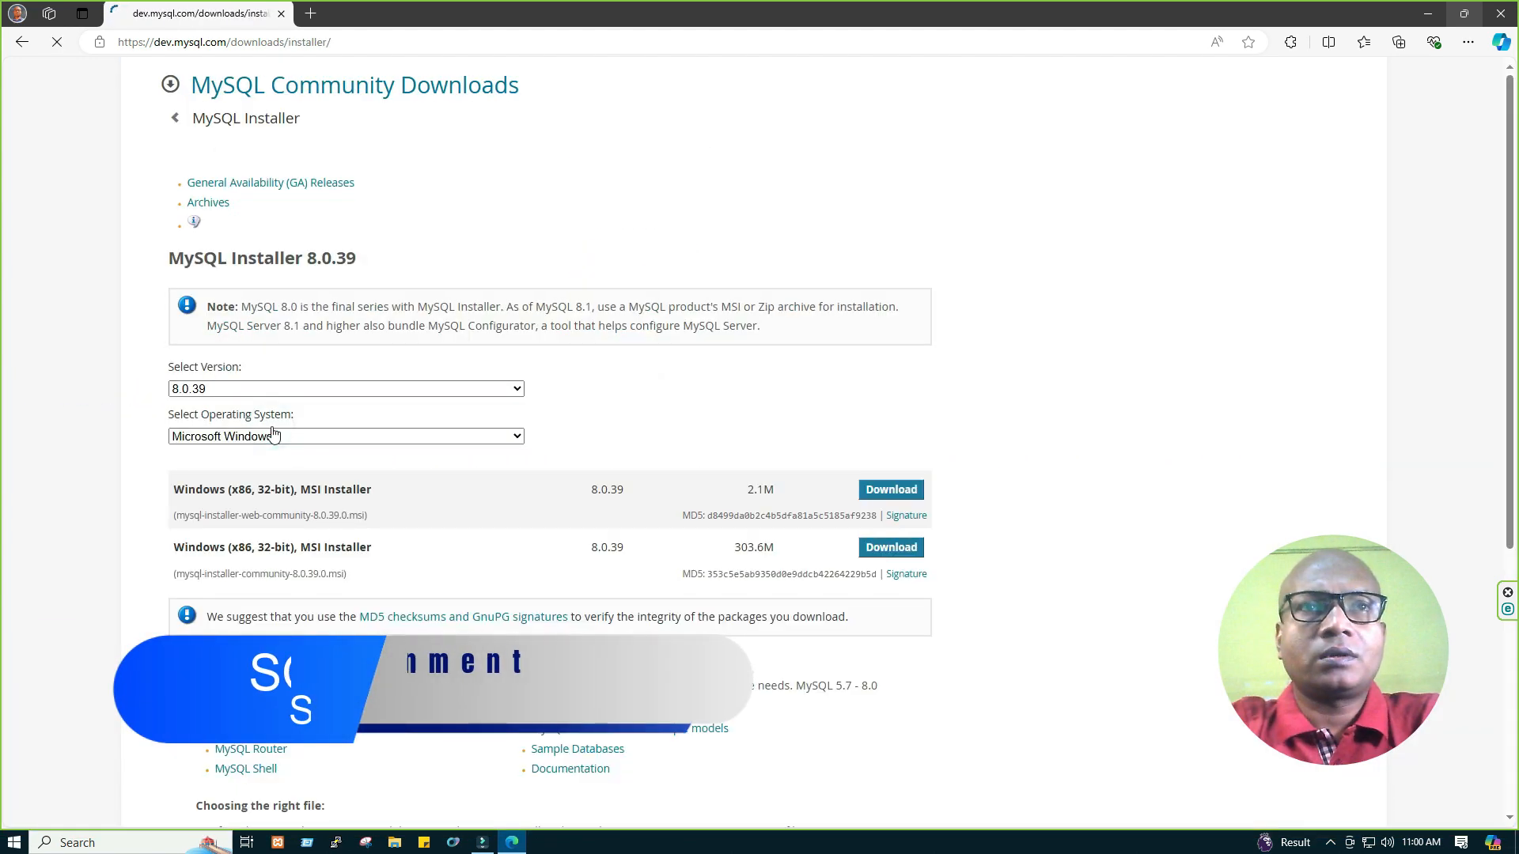
Download the 2.1M Windows (x86, 32-bit) MSI web installer, version 8.0.39, without logging in to an Oracle account.
{"action": "left_click", "coordinate": [870, 483]}
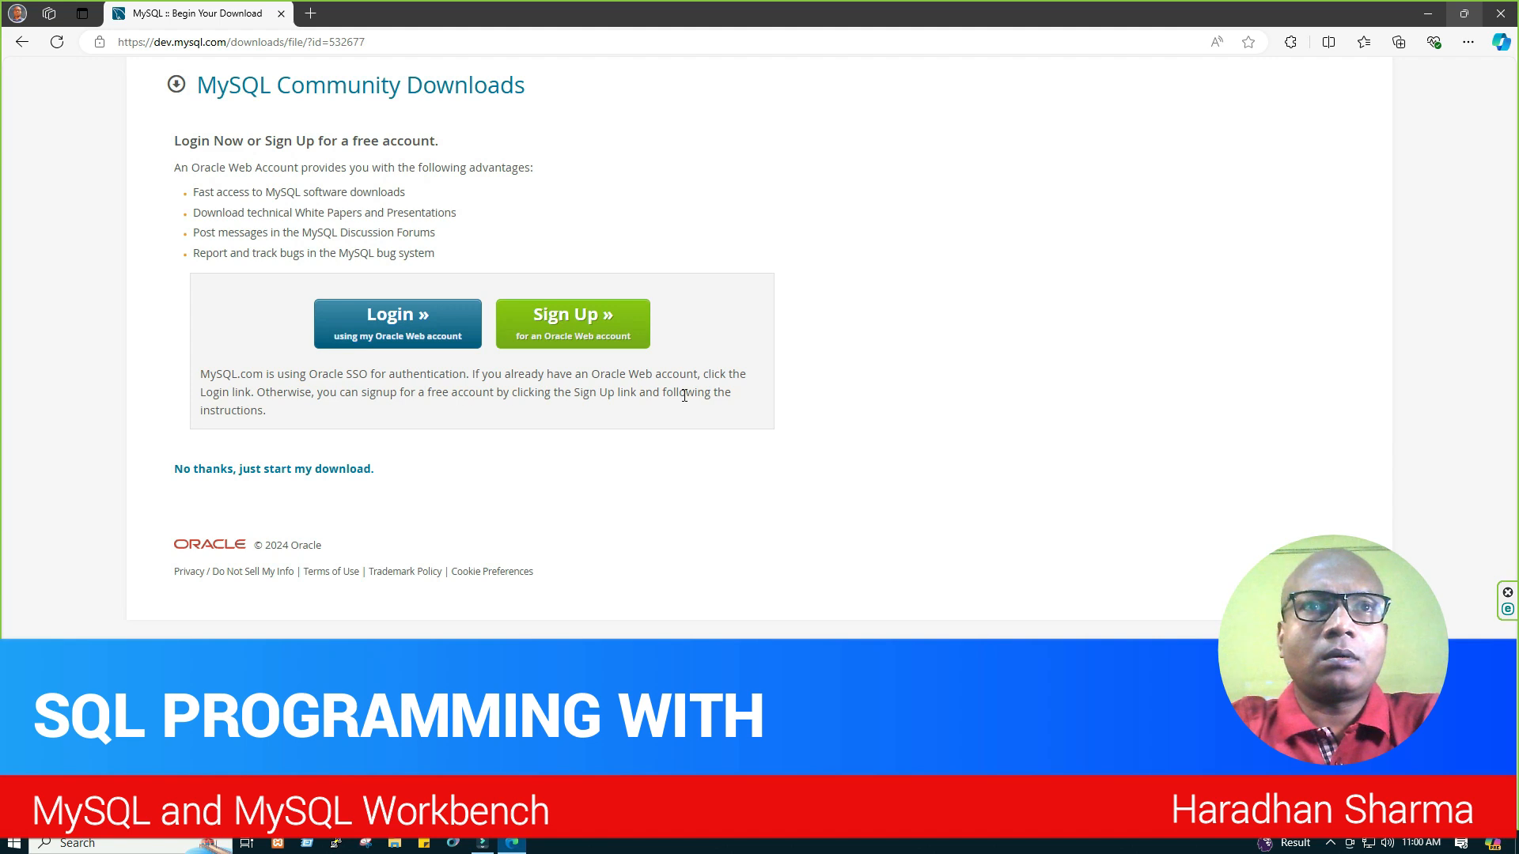
{"action": "left_click_drag", "start_coordinate": [344, 411], "coordinate": [199, 371]}
{"action": "left_click_drag", "start_coordinate": [457, 248], "coordinate": [129, 152]}
{"action": "left_click", "coordinate": [153, 269]}
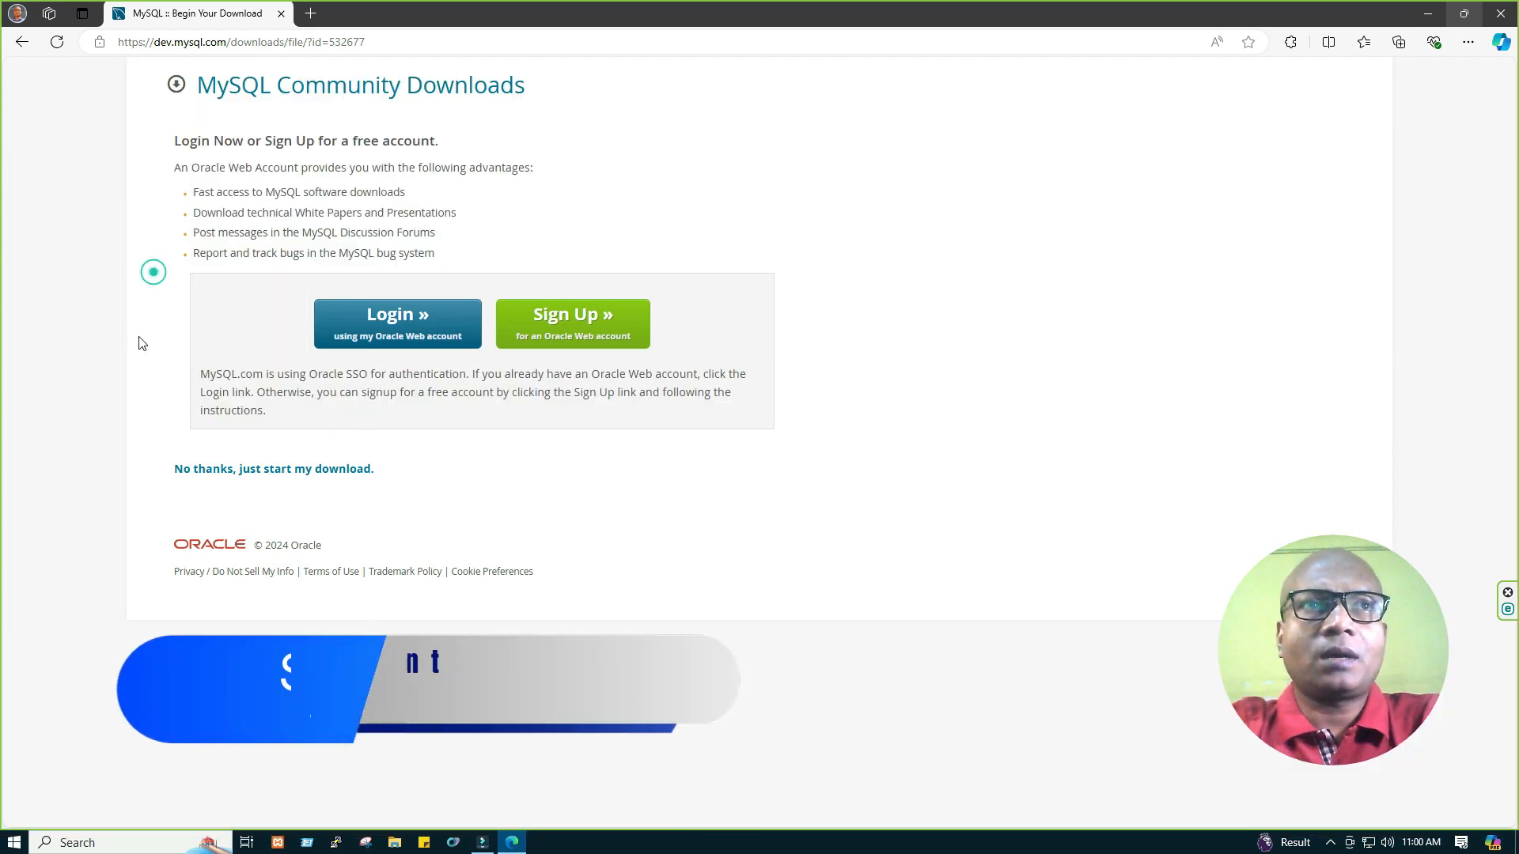
{"action": "left_click", "coordinate": [273, 473]}
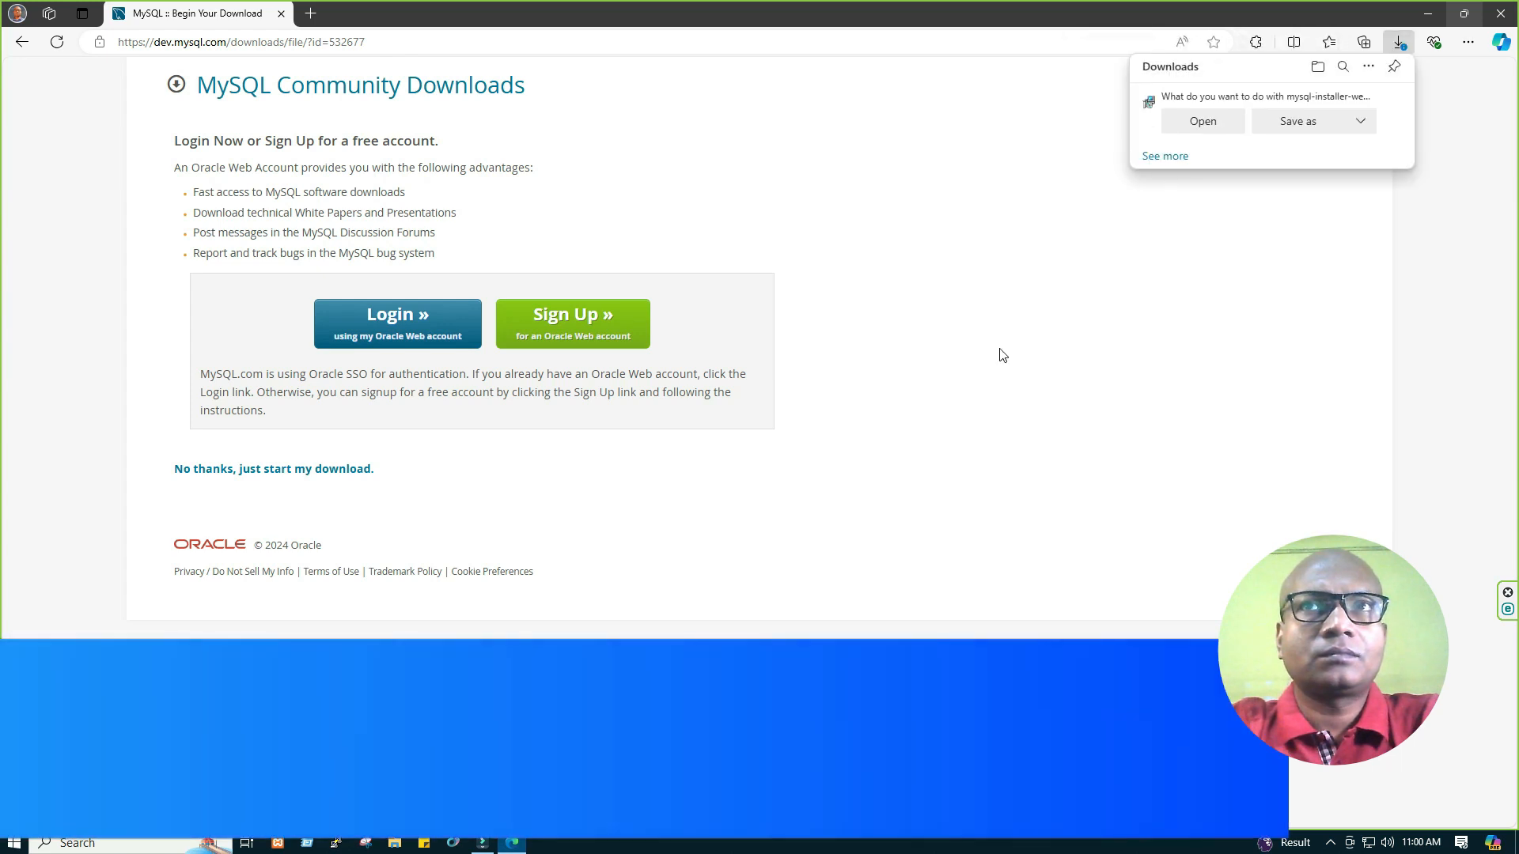
Run the downloaded MySQL installer and proceed with the Custom setup type.
{"action": "left_click", "coordinate": [1202, 121]}
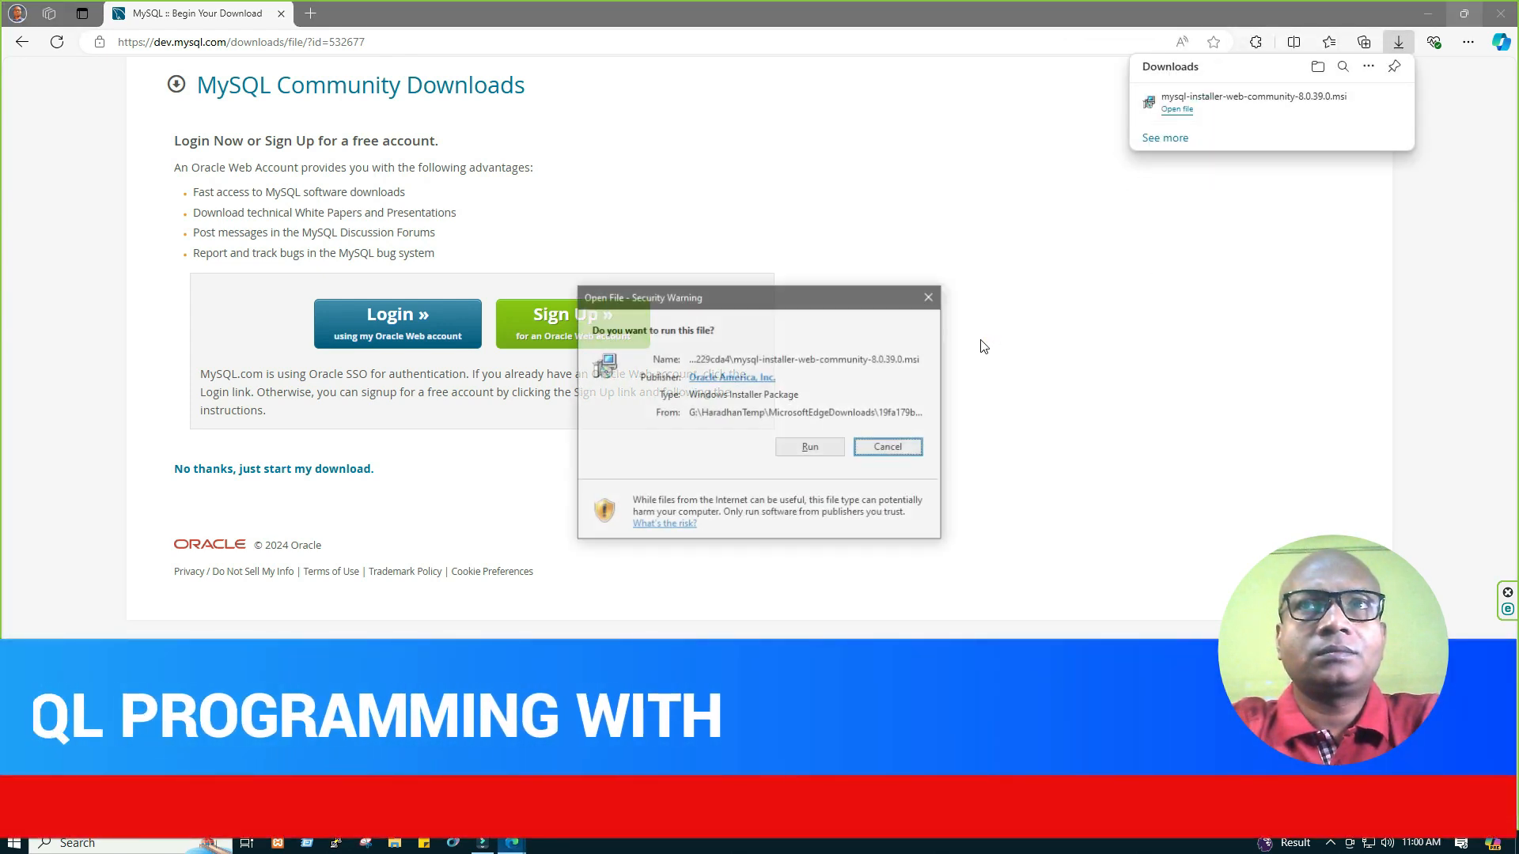
{"action": "left_click", "coordinate": [809, 446]}
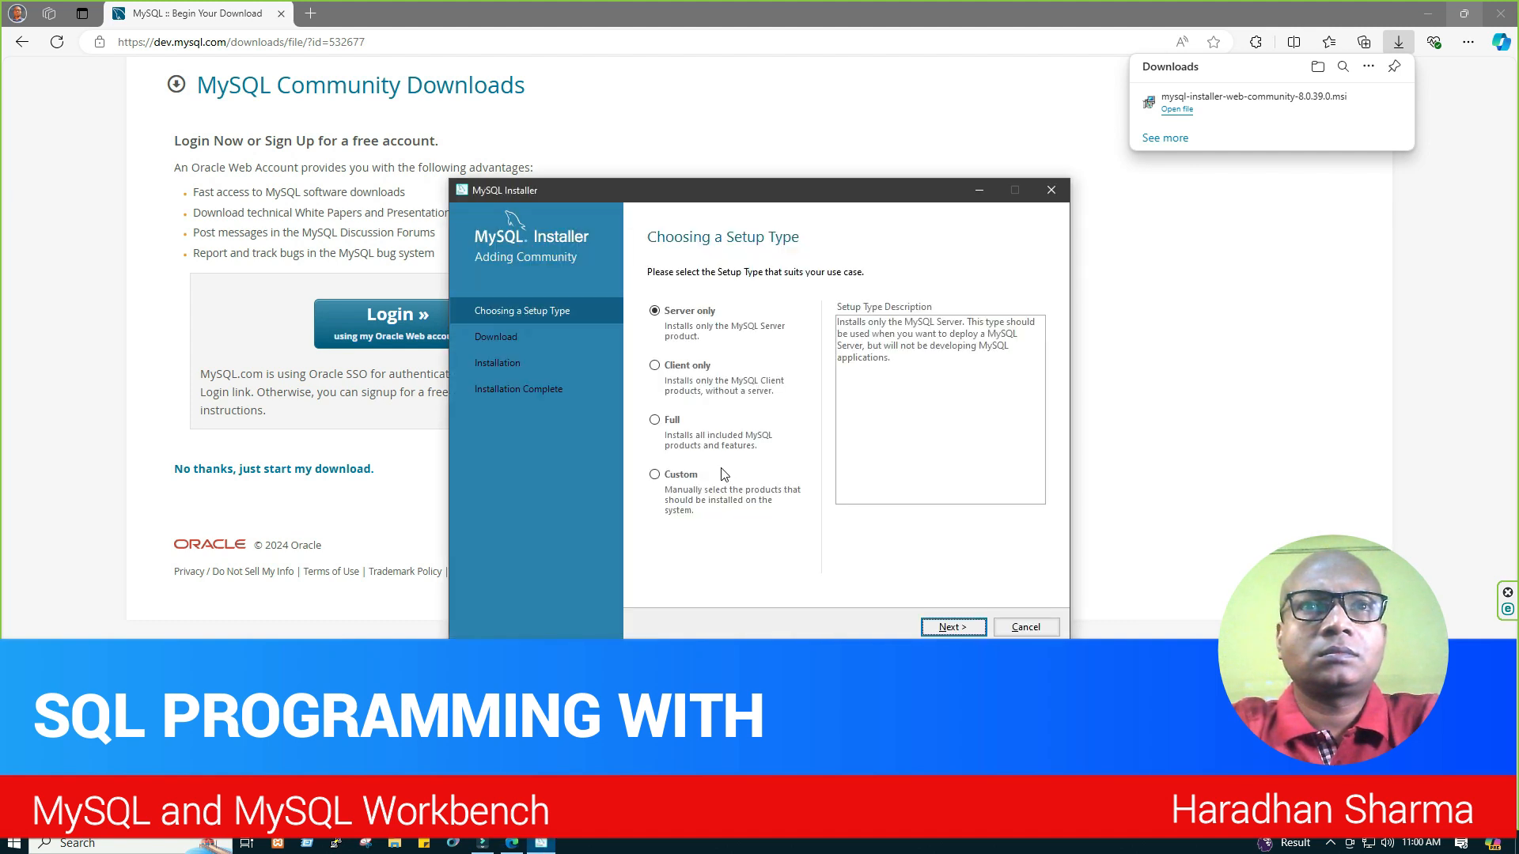
{"action": "left_click", "coordinate": [678, 474]}
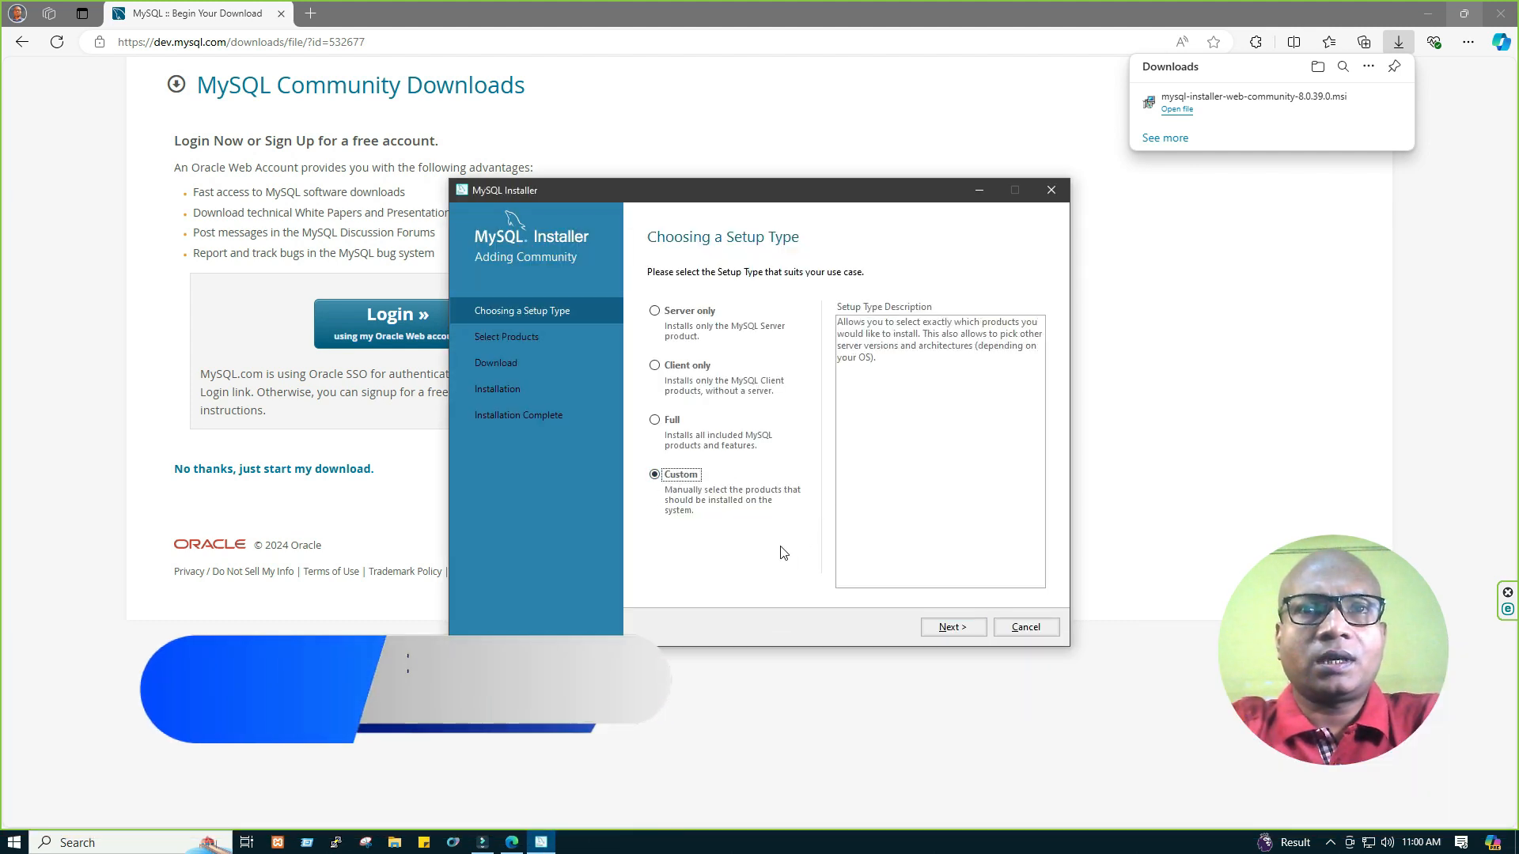
{"action": "left_click", "coordinate": [952, 627]}
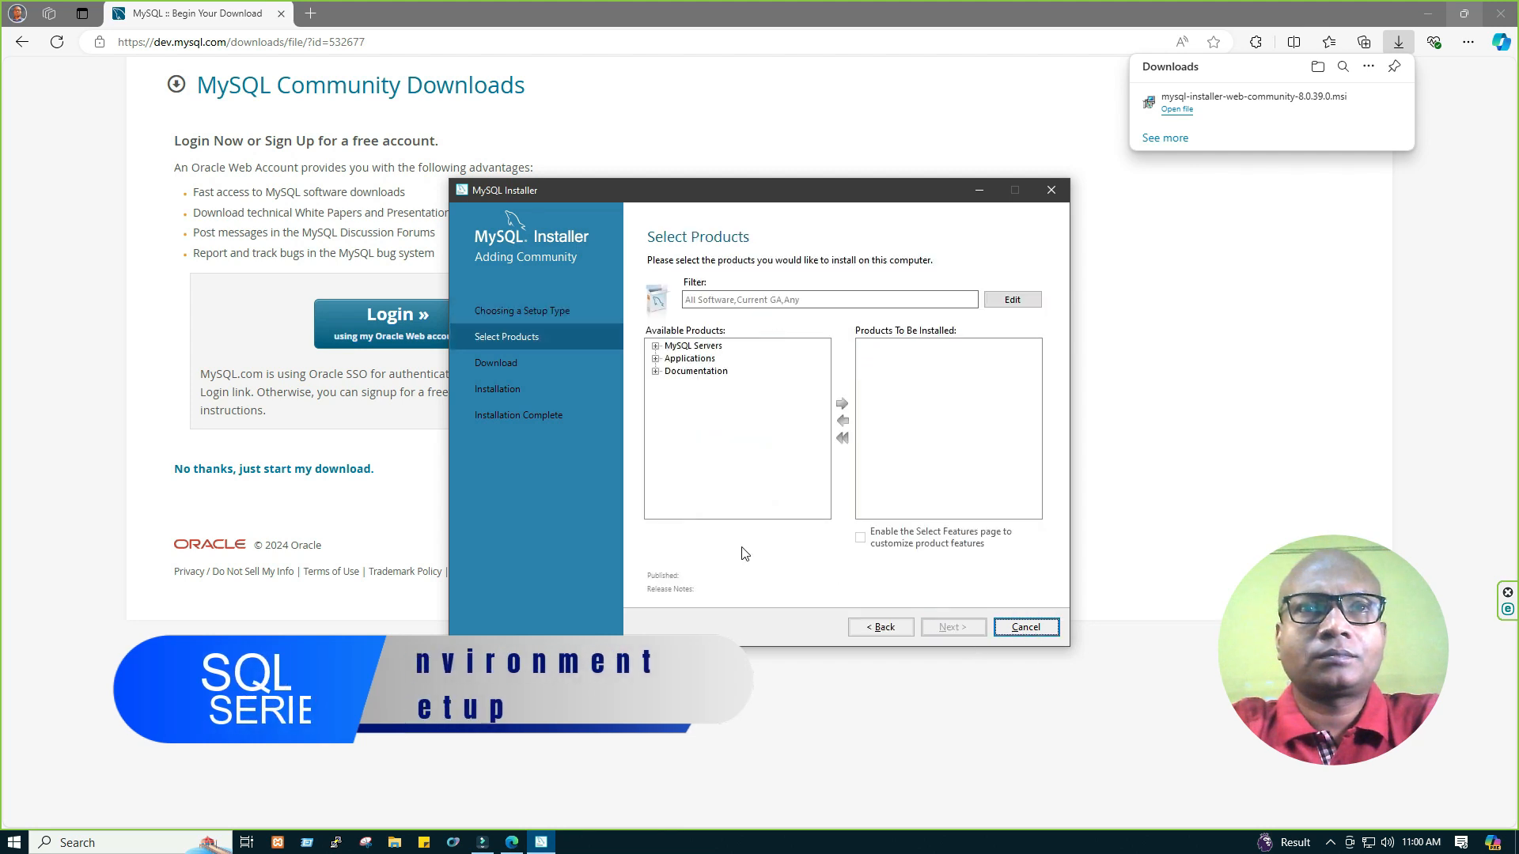
Add MySQL Server 8.0.39 - X64 to the products to be installed.
{"action": "left_click", "coordinate": [654, 345]}
{"action": "left_click", "coordinate": [671, 358]}
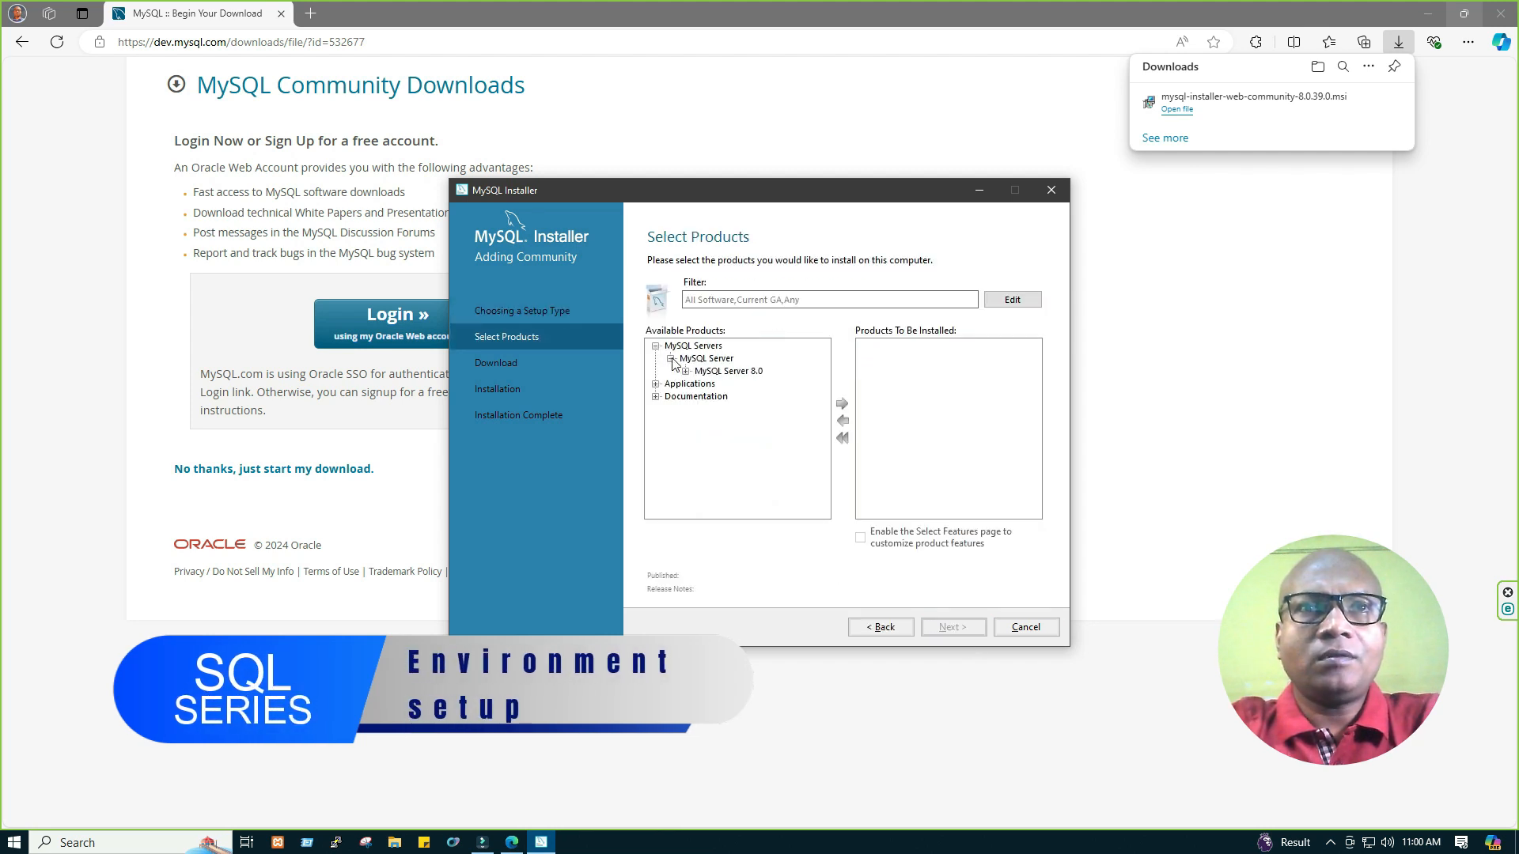
{"action": "left_click", "coordinate": [686, 371]}
{"action": "left_click", "coordinate": [753, 360]}
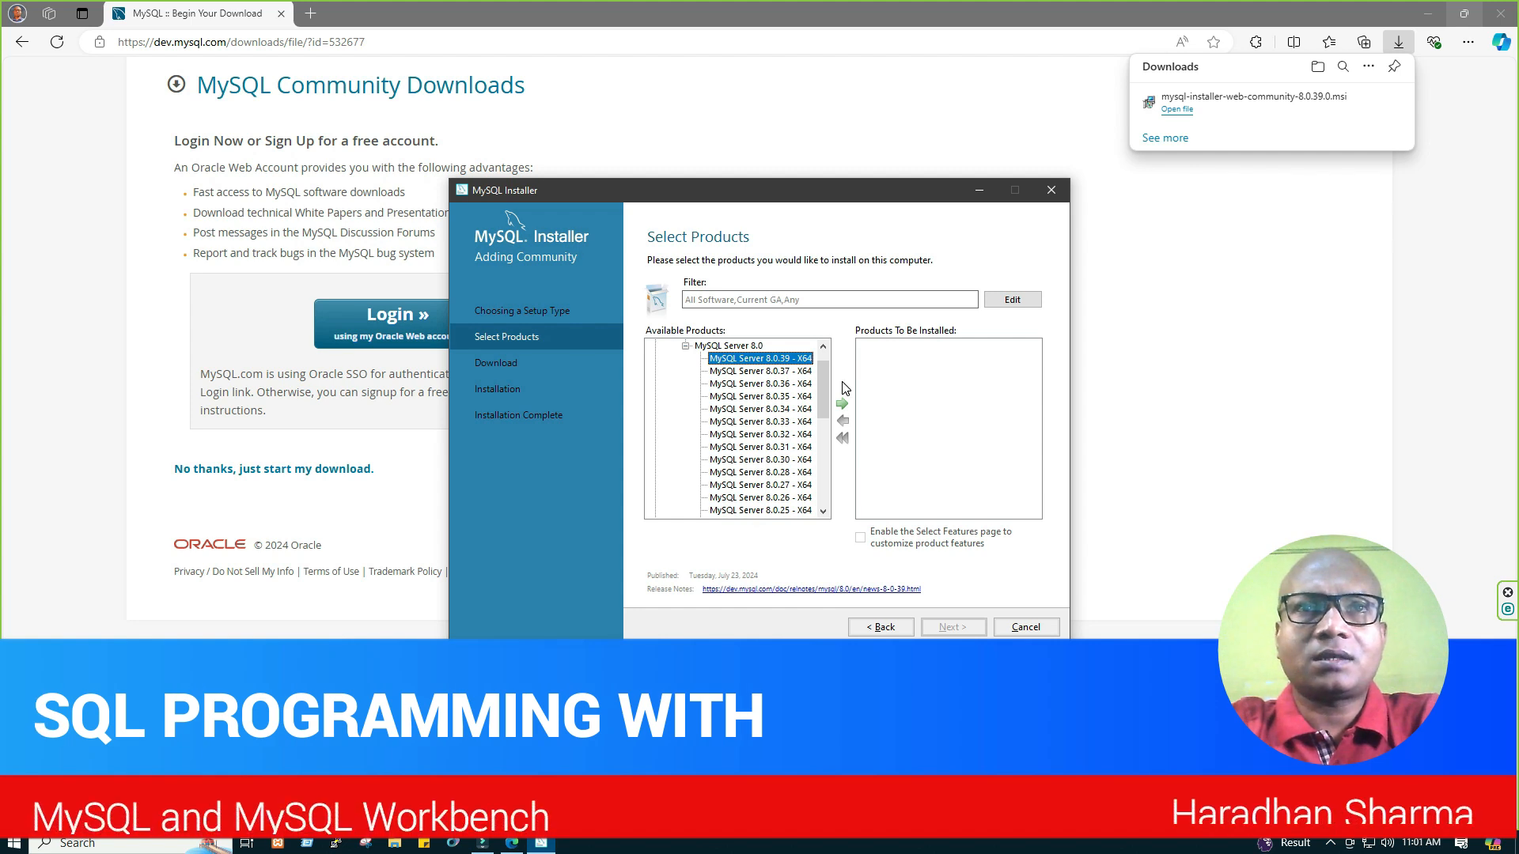
{"action": "left_click", "coordinate": [843, 404]}
Add MySQL Workbench 8.0.38 - X64 from the applications to the products to be installed.
{"action": "scroll", "coordinate": [743, 412], "scroll_direction": "down", "scroll_amount": 8}
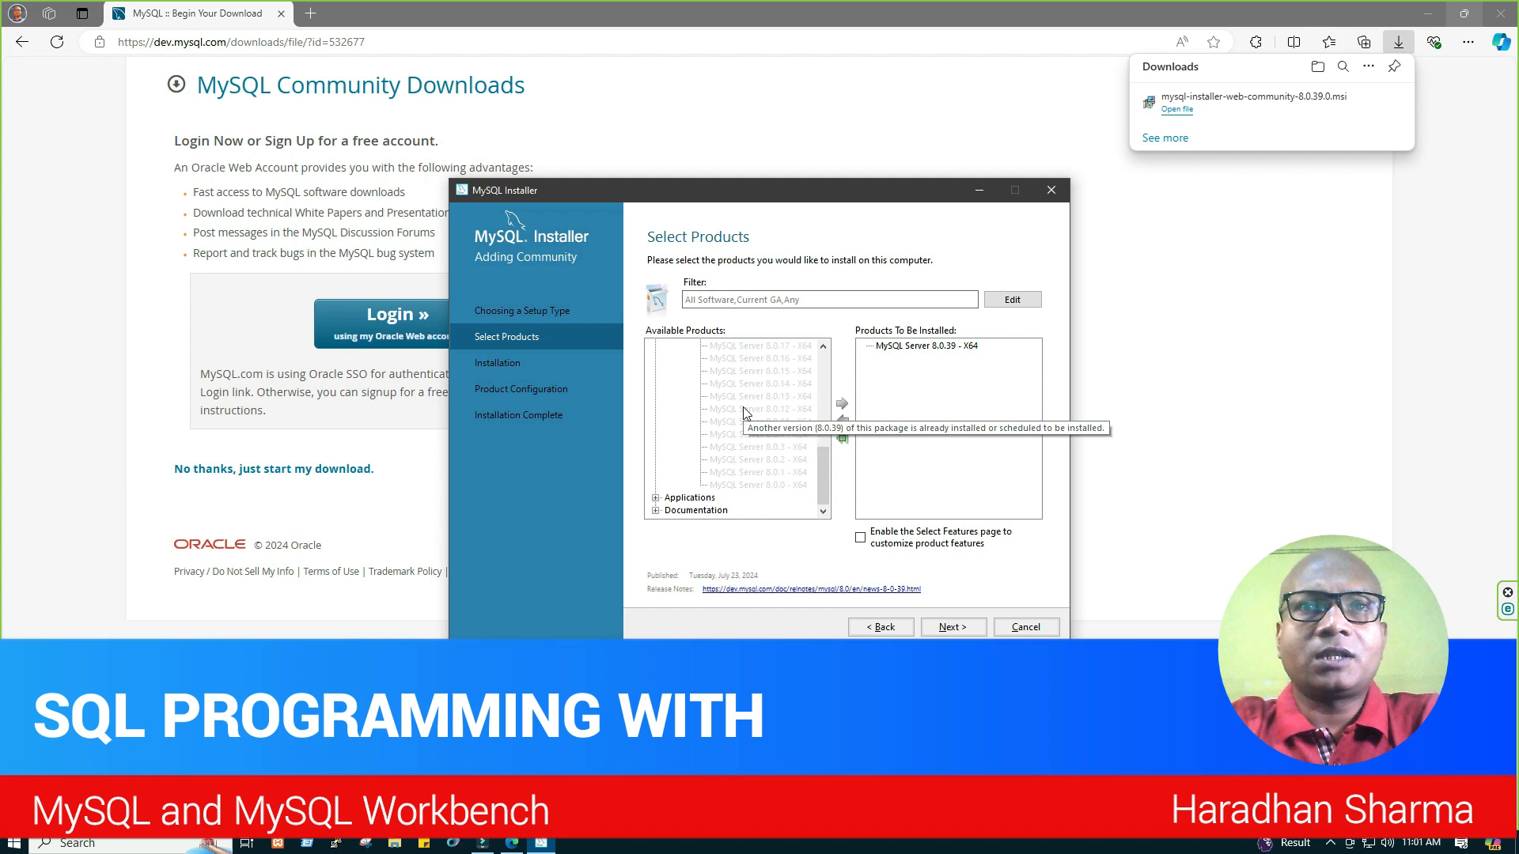
{"action": "left_click", "coordinate": [655, 497]}
{"action": "left_click", "coordinate": [670, 485]}
{"action": "left_click", "coordinate": [686, 497]}
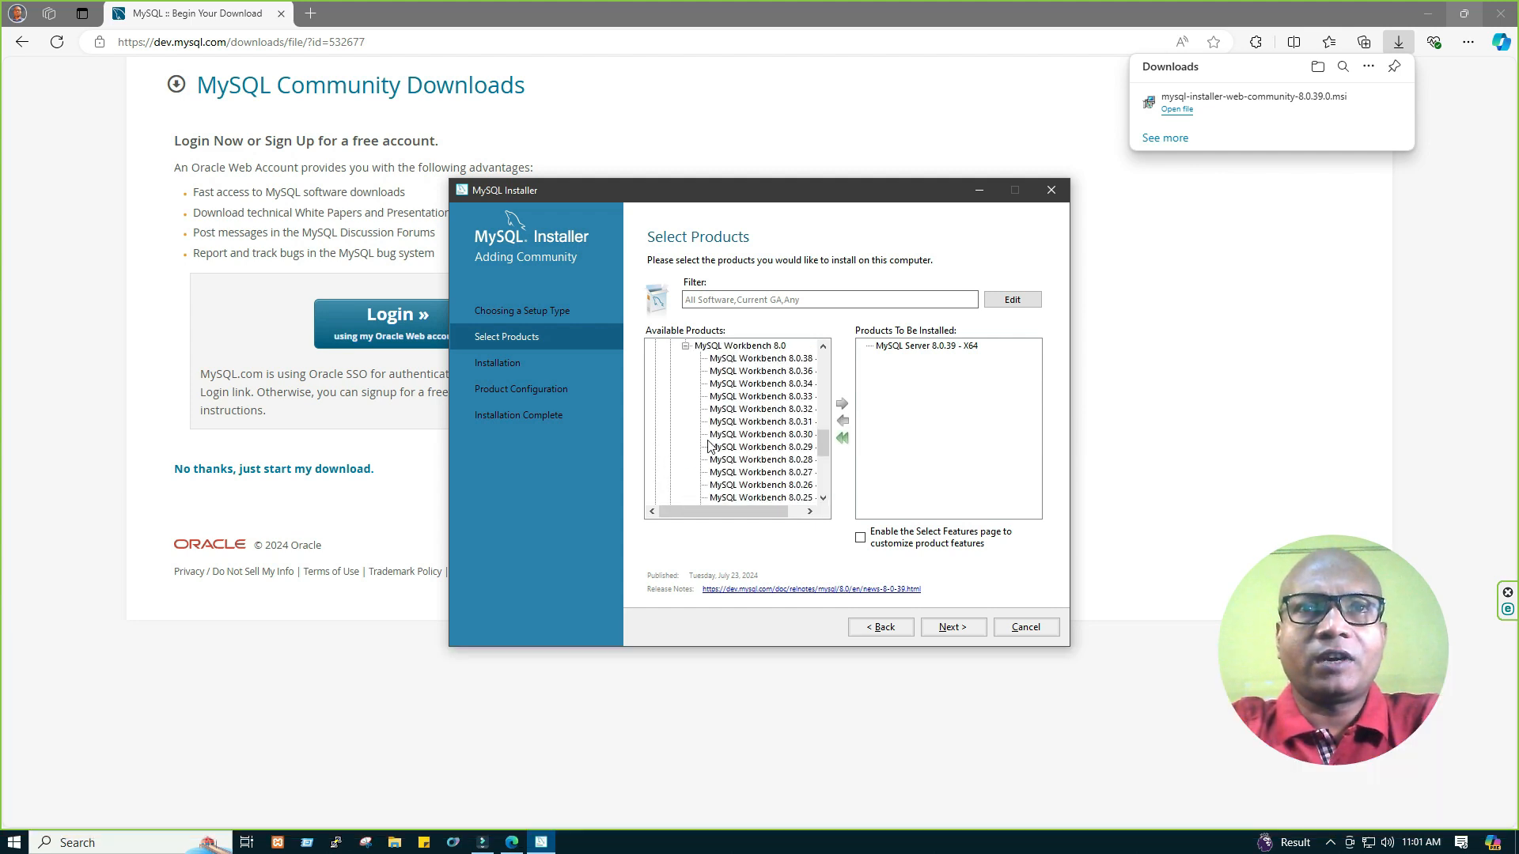
{"action": "left_click", "coordinate": [741, 360]}
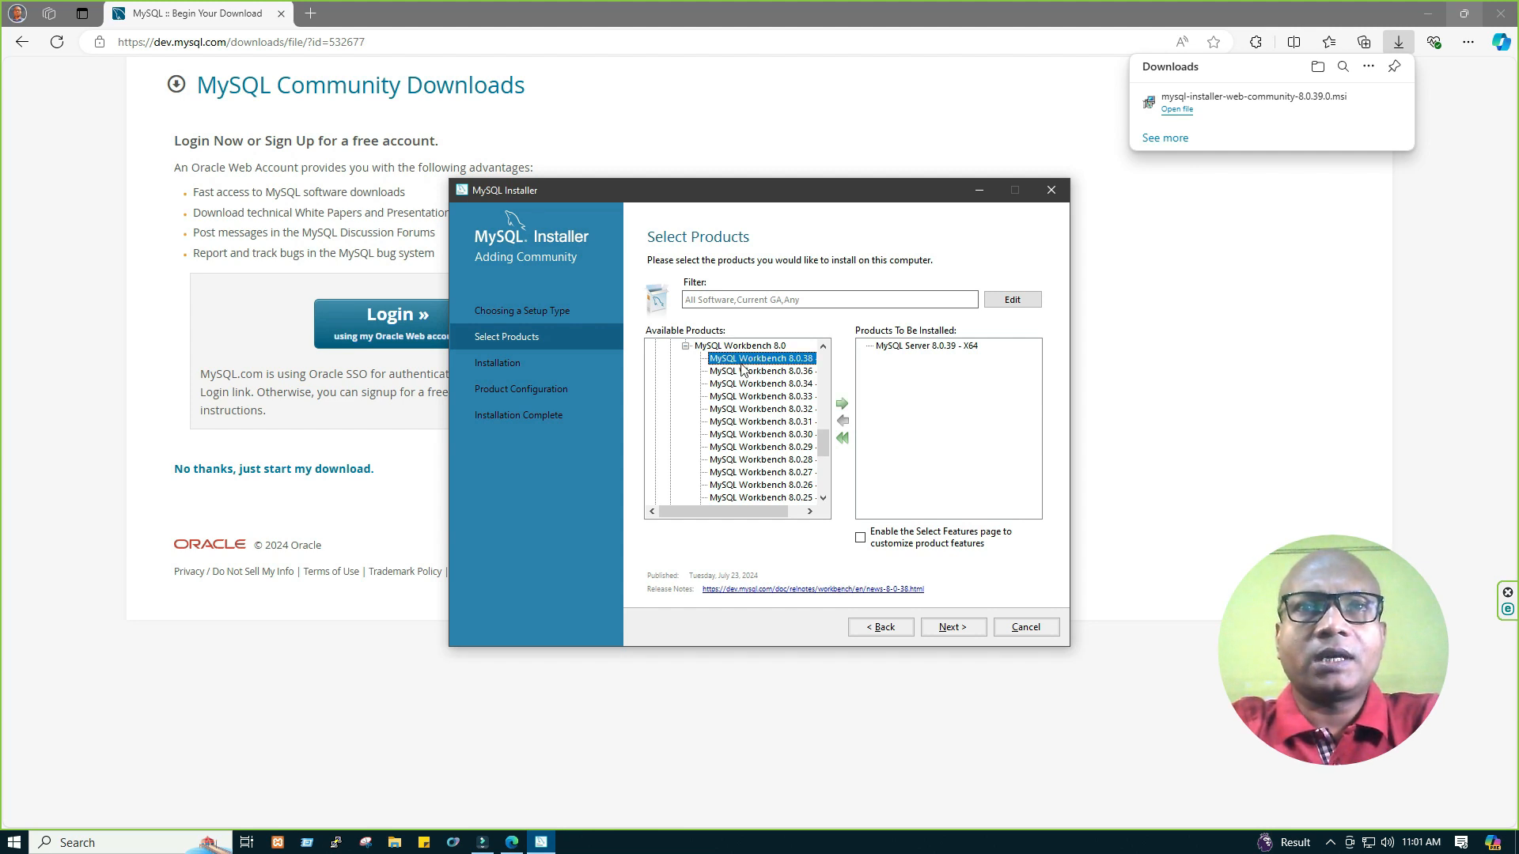
{"action": "left_click", "coordinate": [841, 405]}
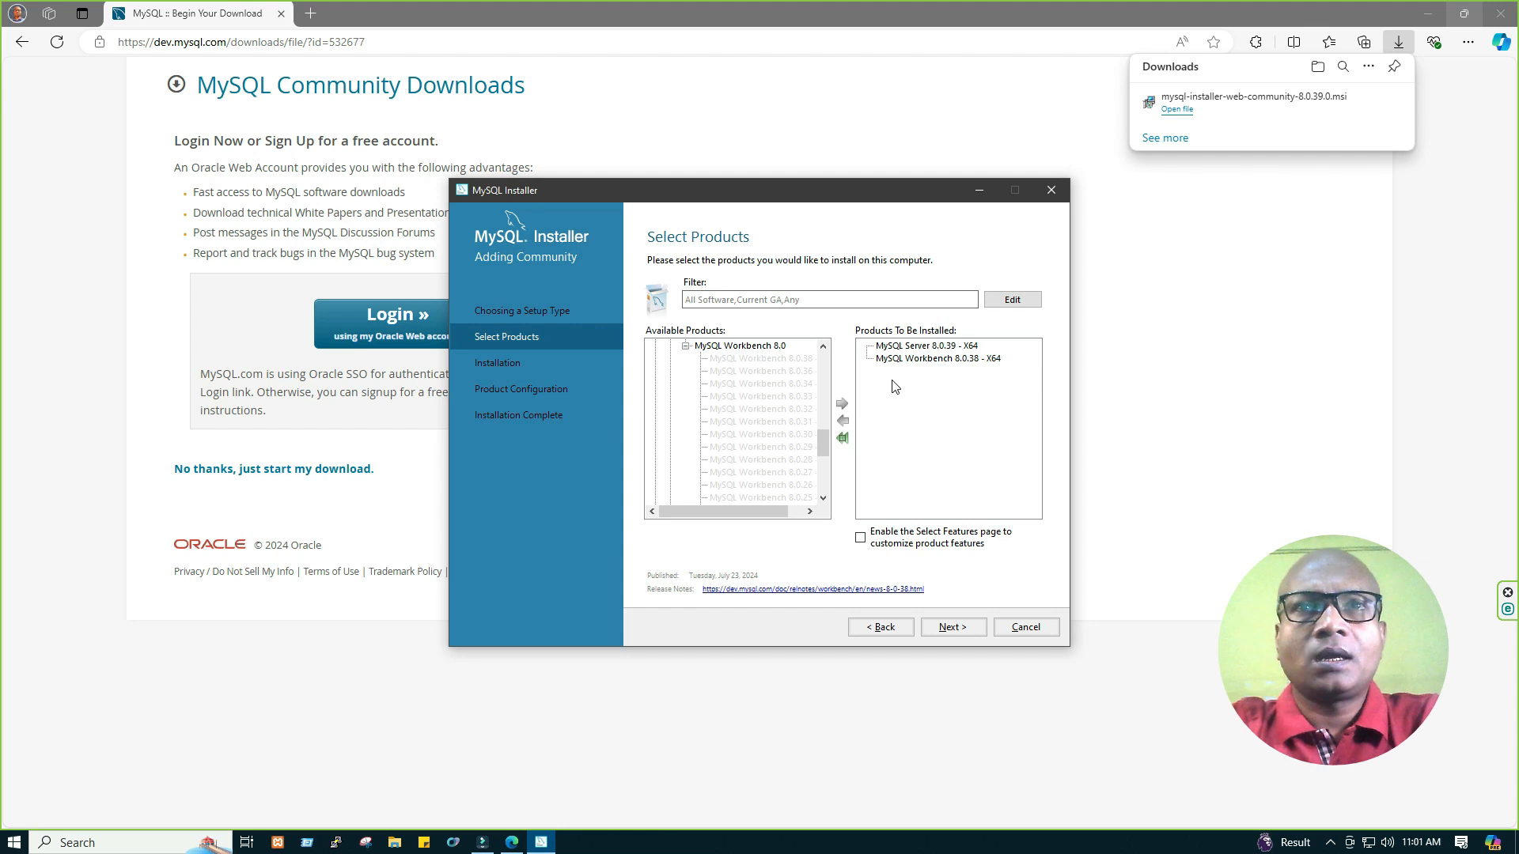
Review the products chosen for installation and examine the MySQL Shell and MySQL Router entries among the available products.
{"action": "left_click", "coordinate": [914, 348]}
{"action": "left_click", "coordinate": [917, 358]}
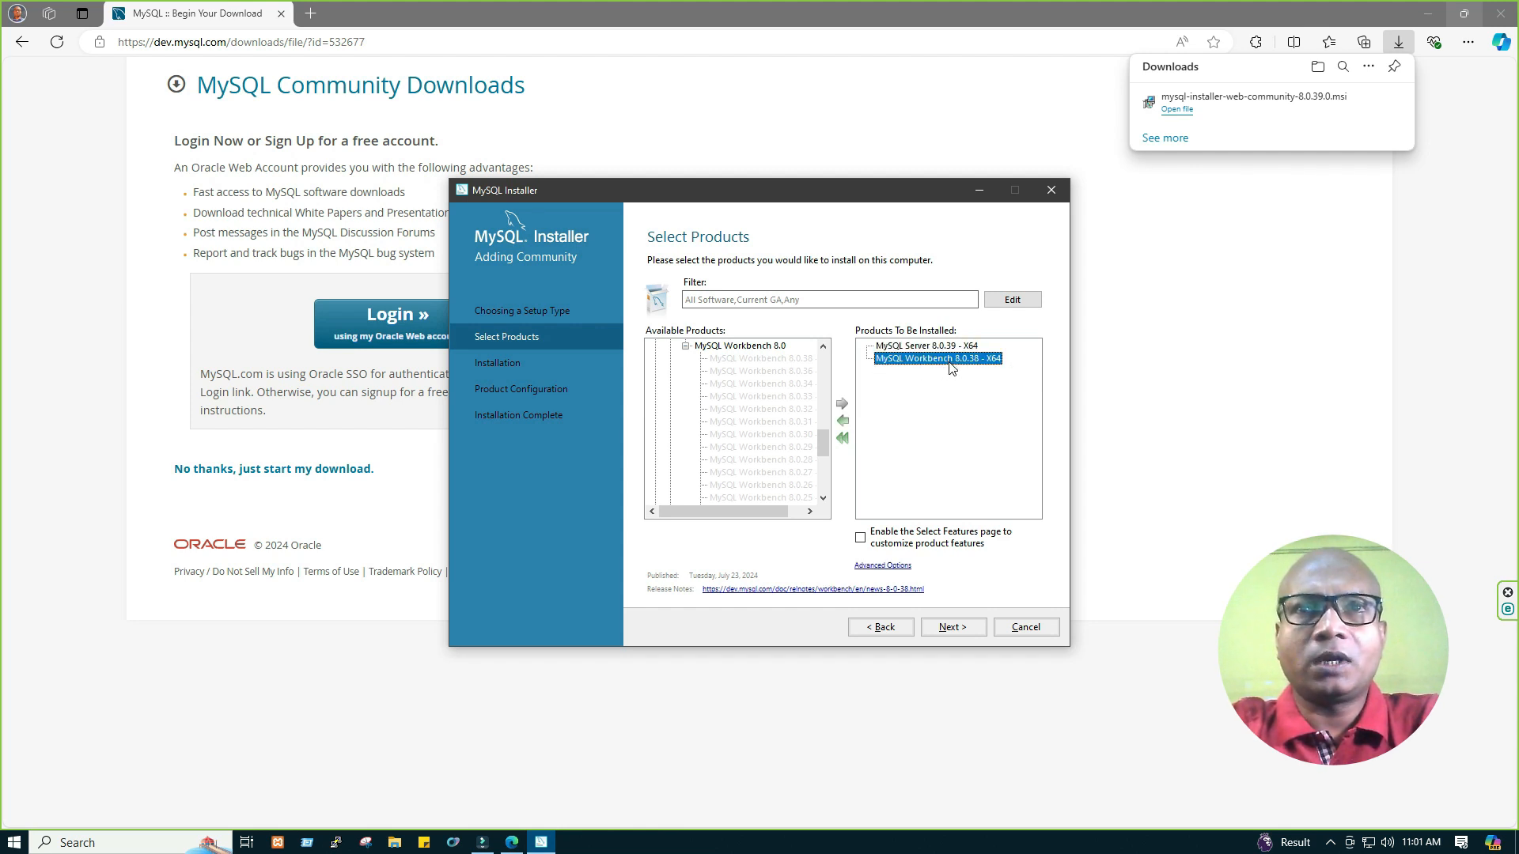
{"action": "left_click", "coordinate": [900, 349]}
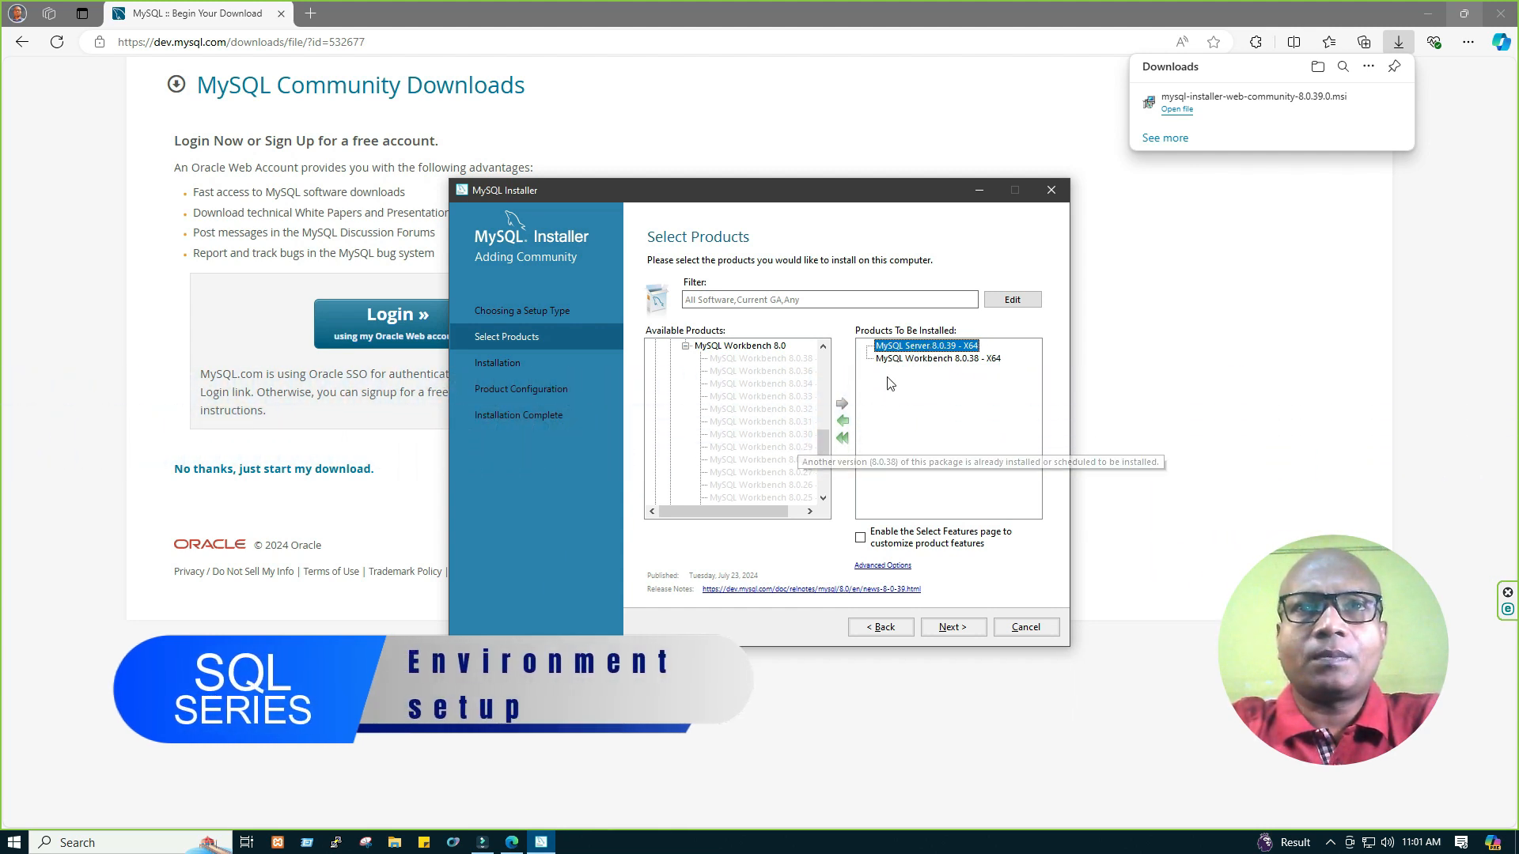
{"action": "scroll", "coordinate": [732, 488], "scroll_direction": "down", "scroll_amount": 5}
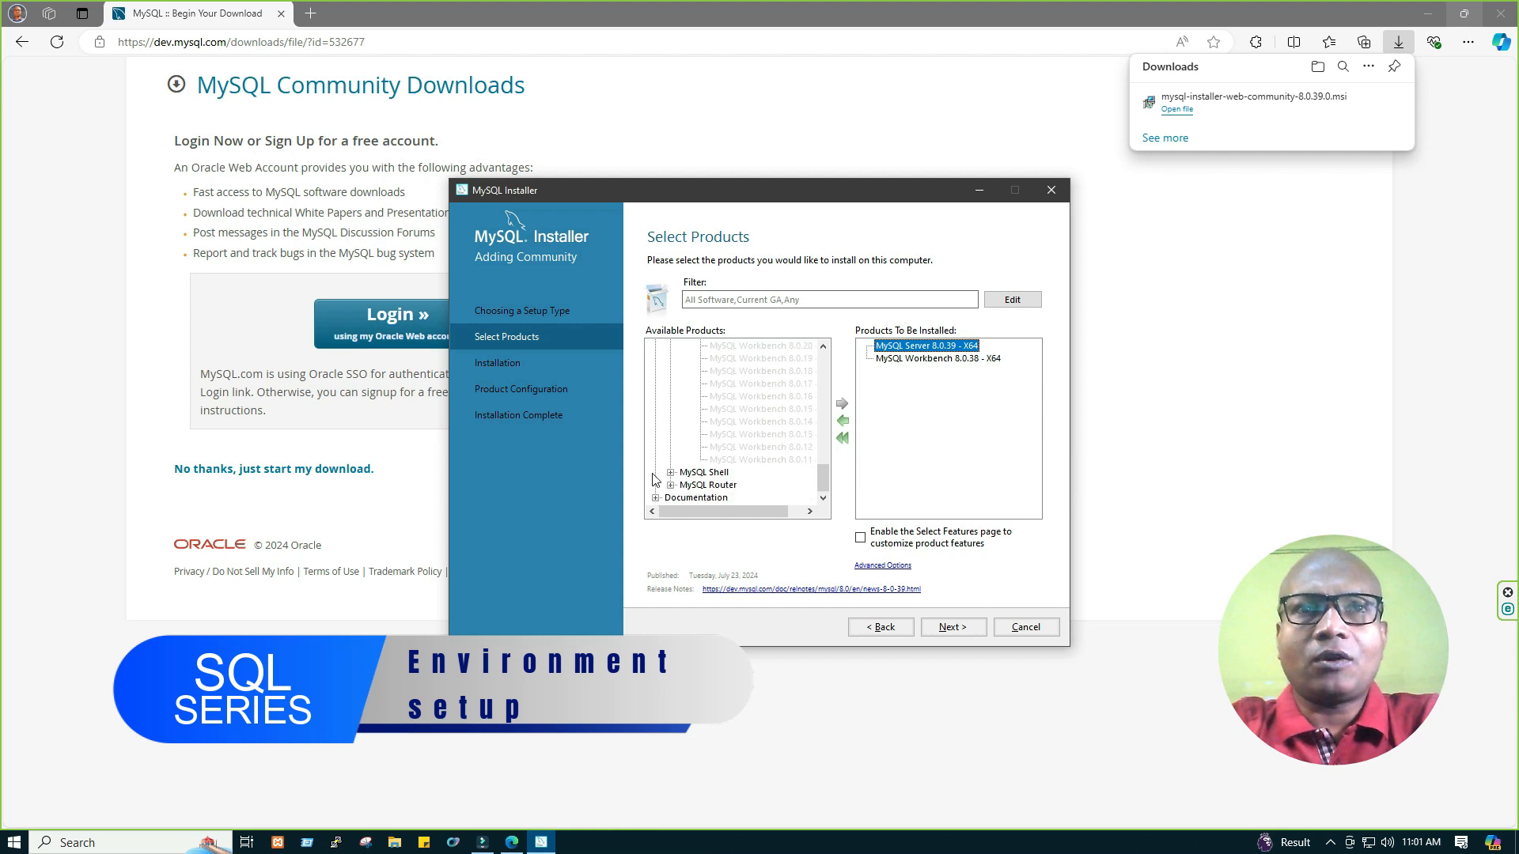
{"action": "left_click", "coordinate": [670, 472]}
{"action": "scroll", "coordinate": [671, 484], "scroll_direction": "down", "scroll_amount": 1}
{"action": "left_click", "coordinate": [670, 484]}
{"action": "left_click", "coordinate": [670, 460]}
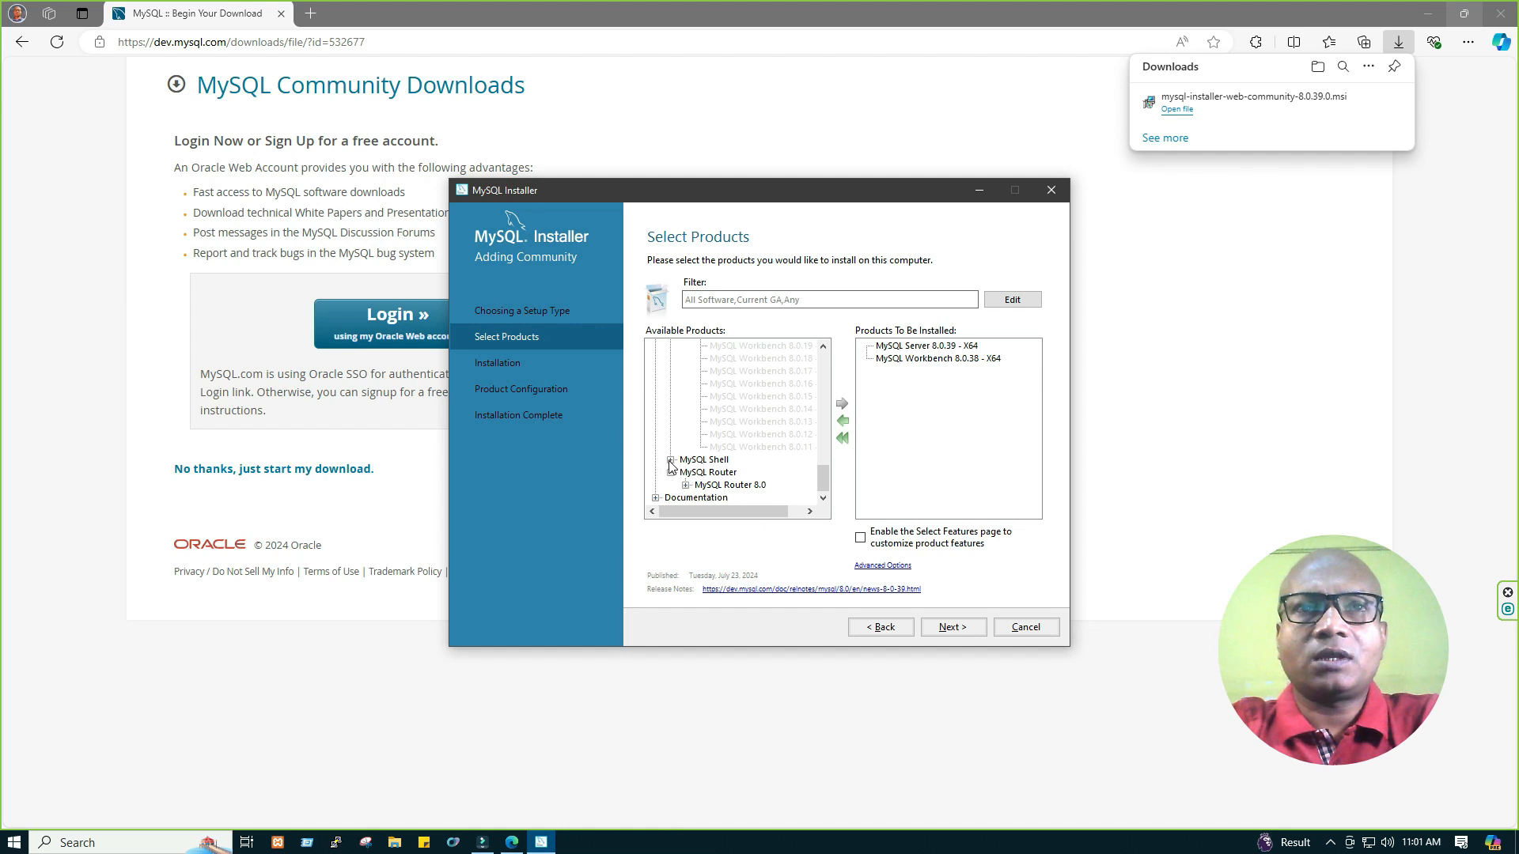
{"action": "left_click", "coordinate": [670, 472]}
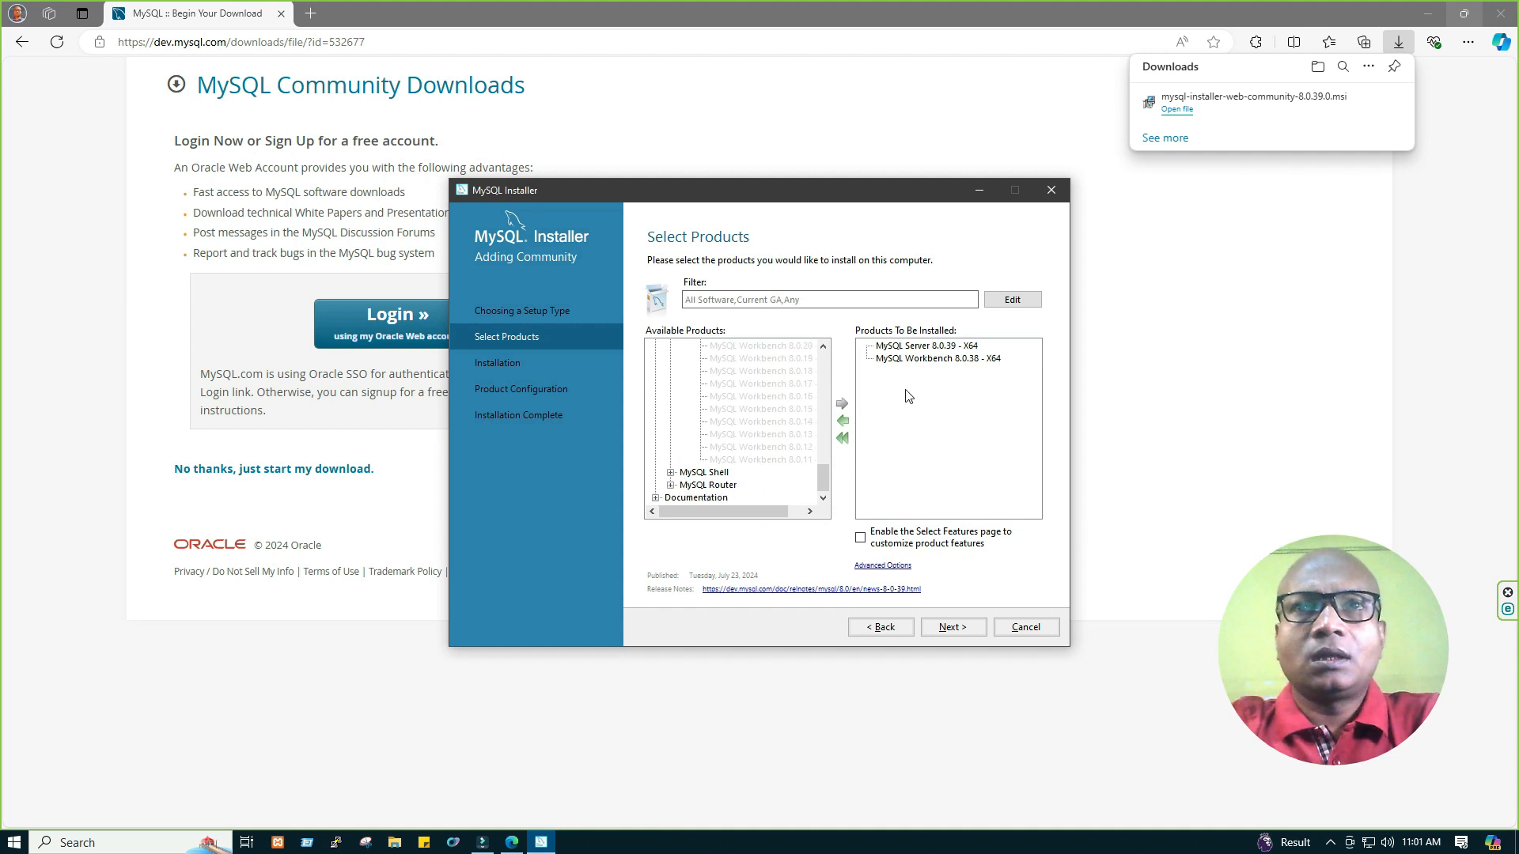
{"action": "left_click", "coordinate": [889, 348]}
{"action": "left_click", "coordinate": [935, 362]}
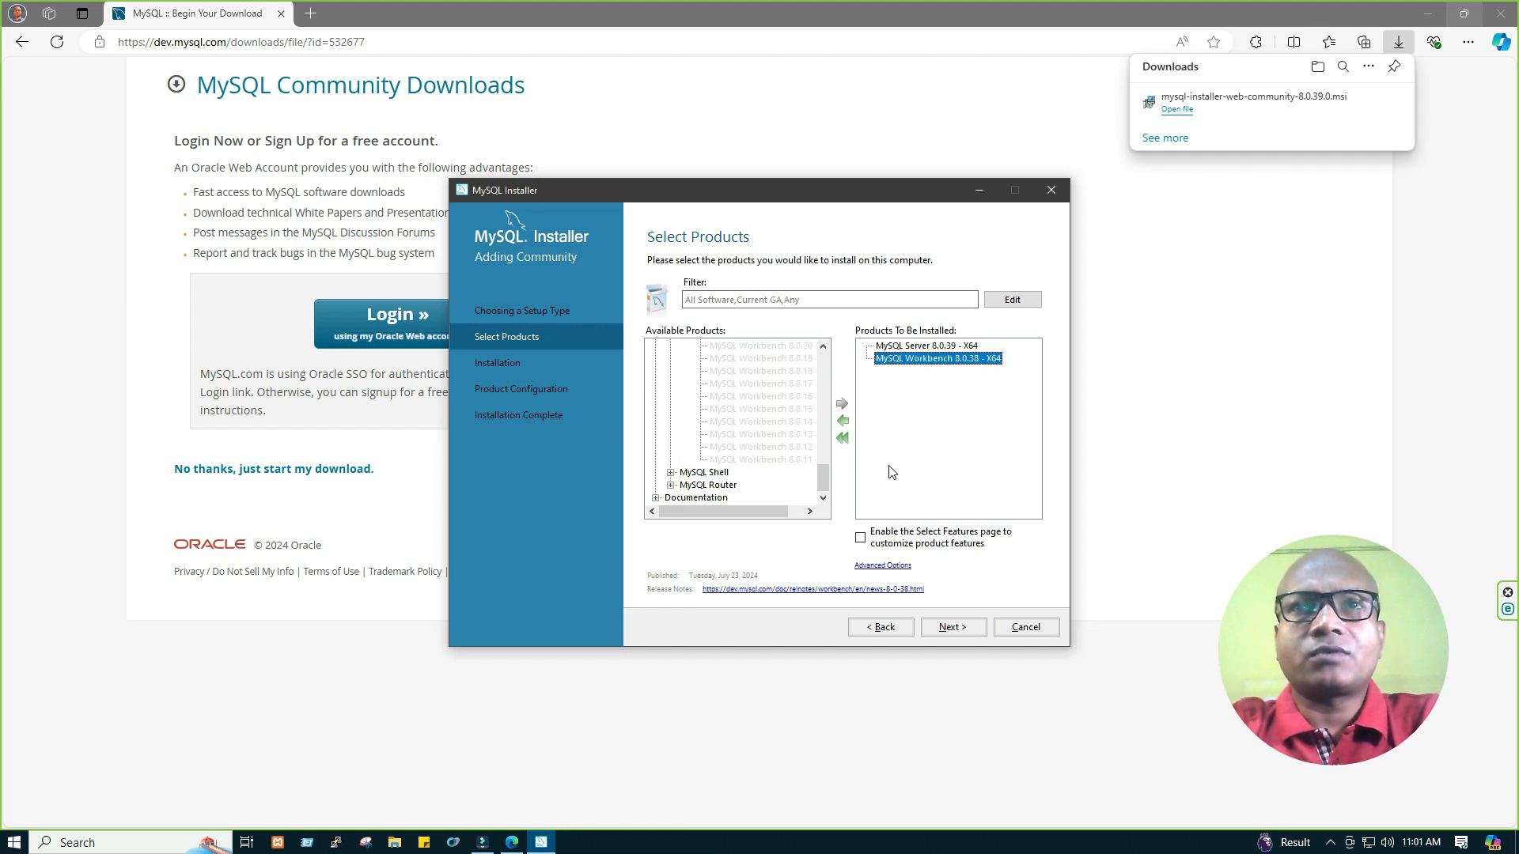
Install the chosen MySQL Server and MySQL Workbench products and proceed to product configuration.
{"action": "left_click", "coordinate": [952, 627]}
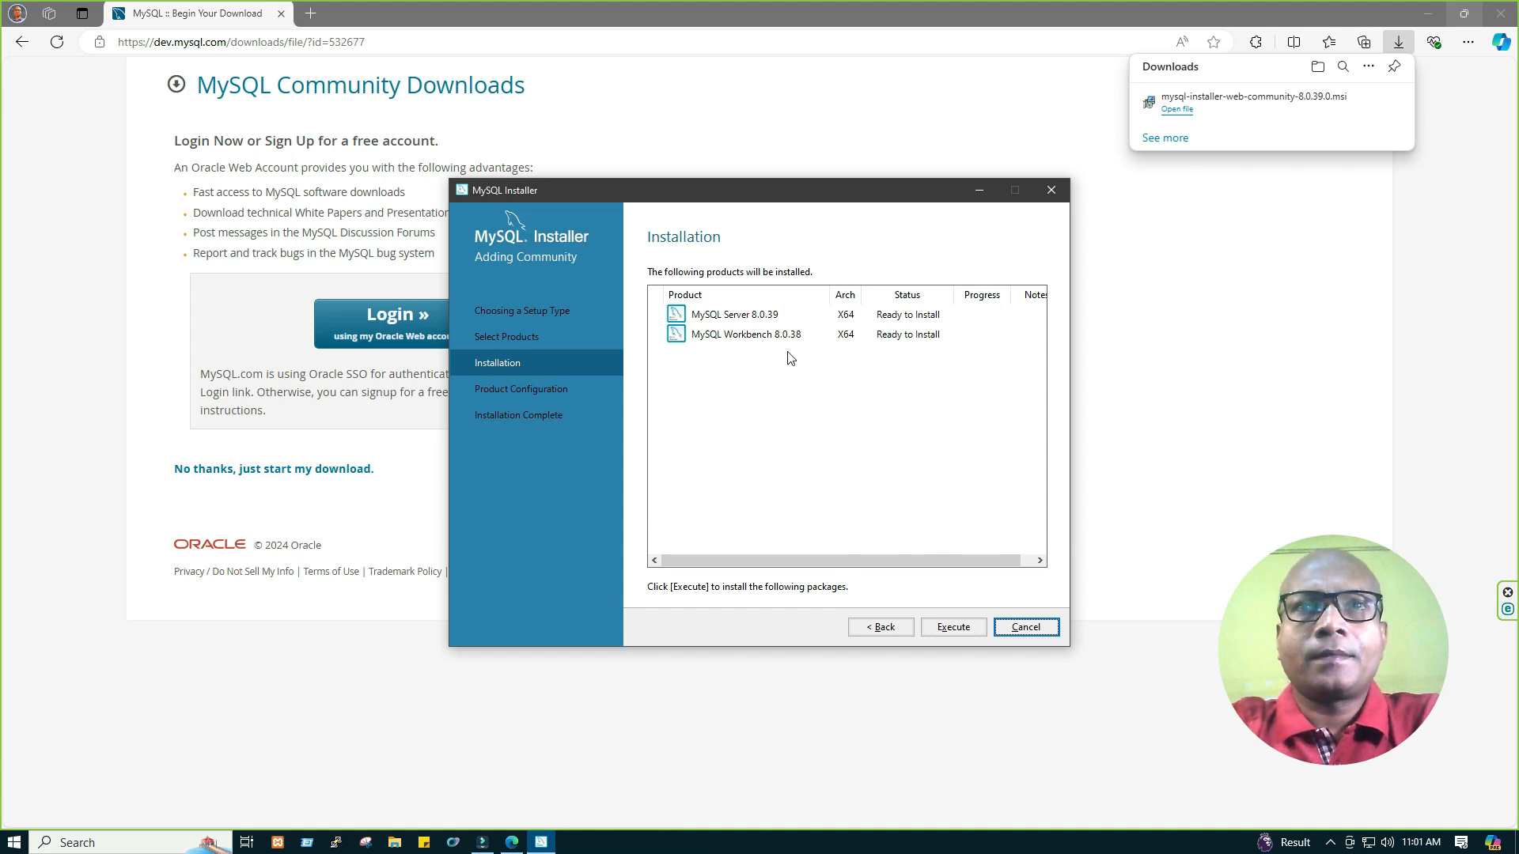
{"action": "left_click", "coordinate": [965, 628]}
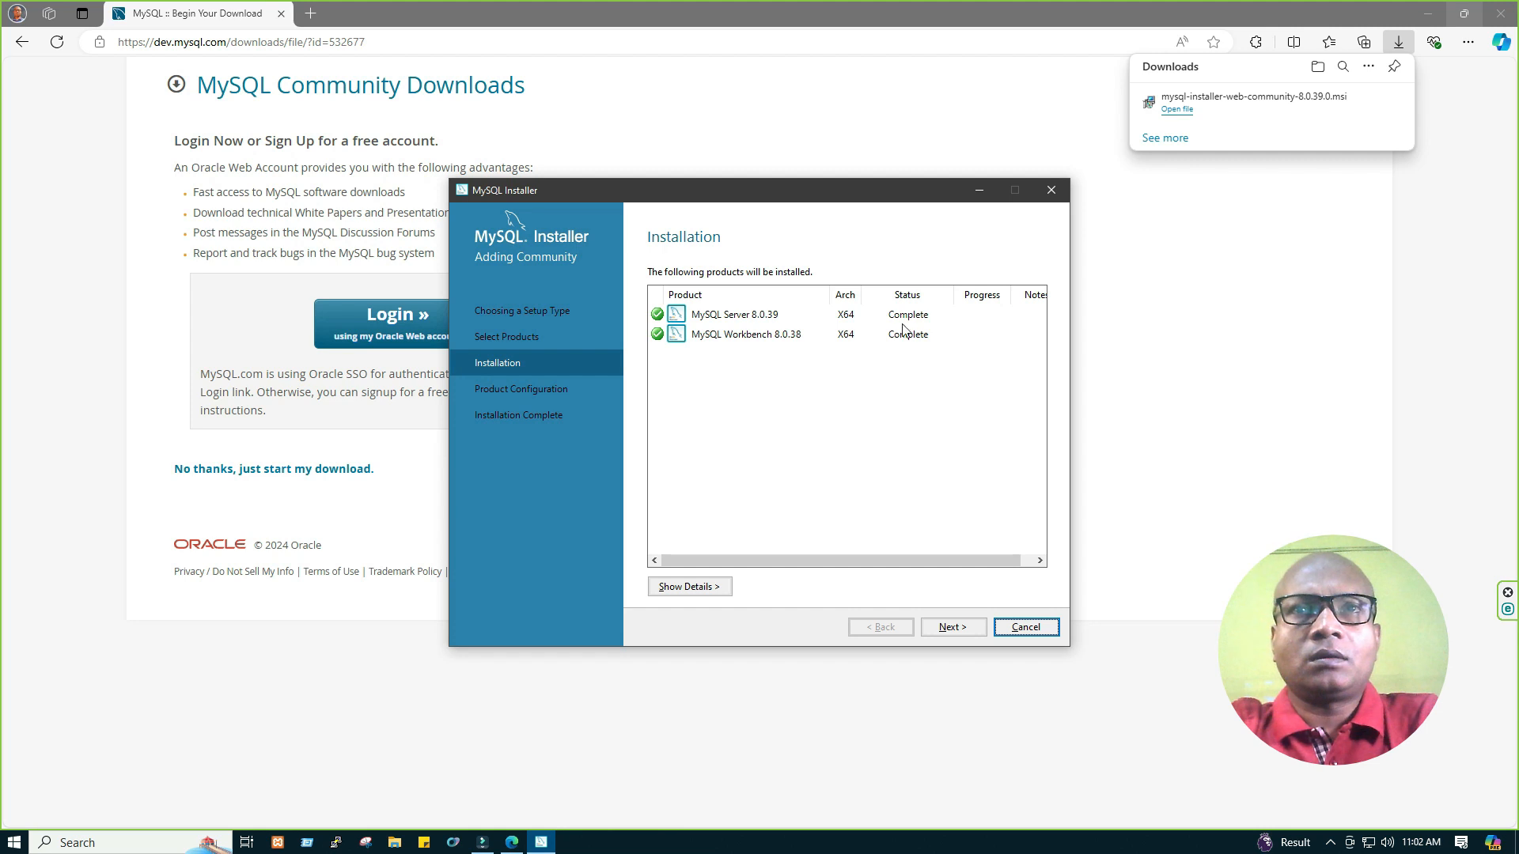
{"action": "left_click", "coordinate": [955, 629]}
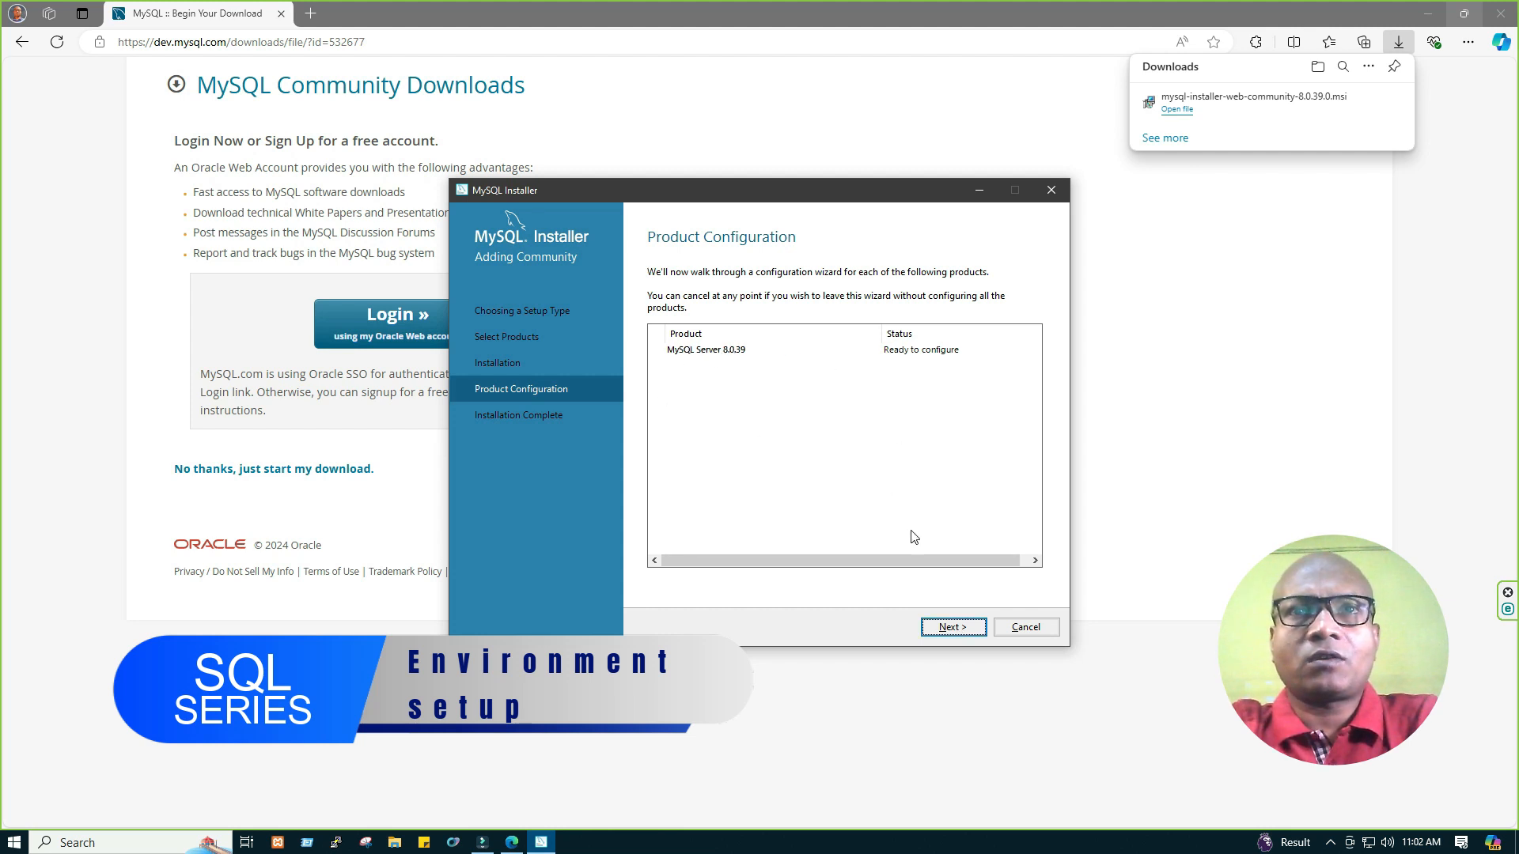
Configure the server type and networking as Development Computer with TCP/IP on port 3306.
{"action": "left_click", "coordinate": [953, 627]}
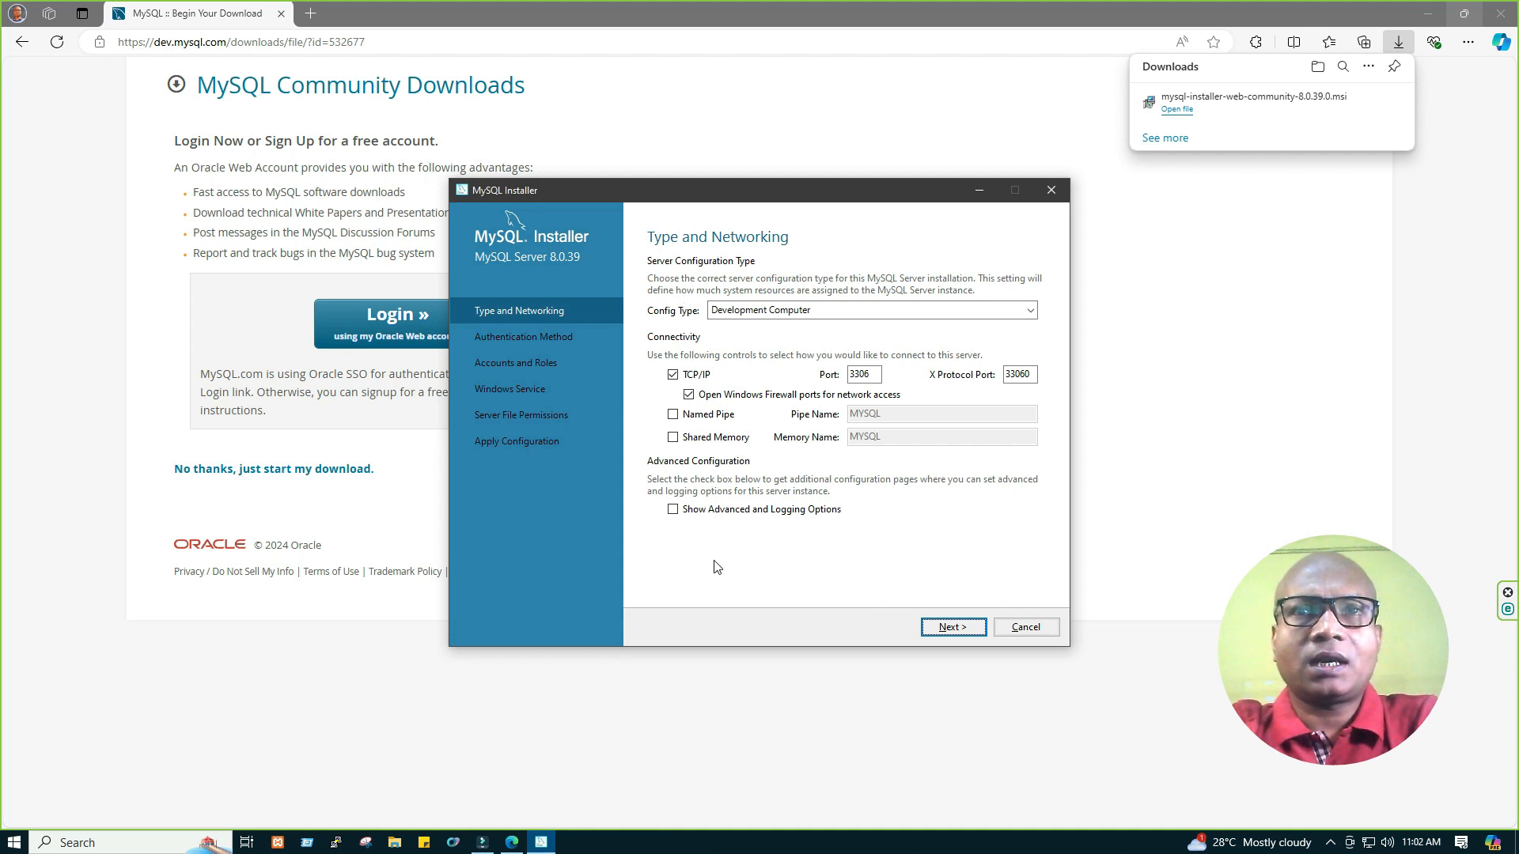
{"action": "left_click_drag", "start_coordinate": [876, 374], "coordinate": [826, 373]}
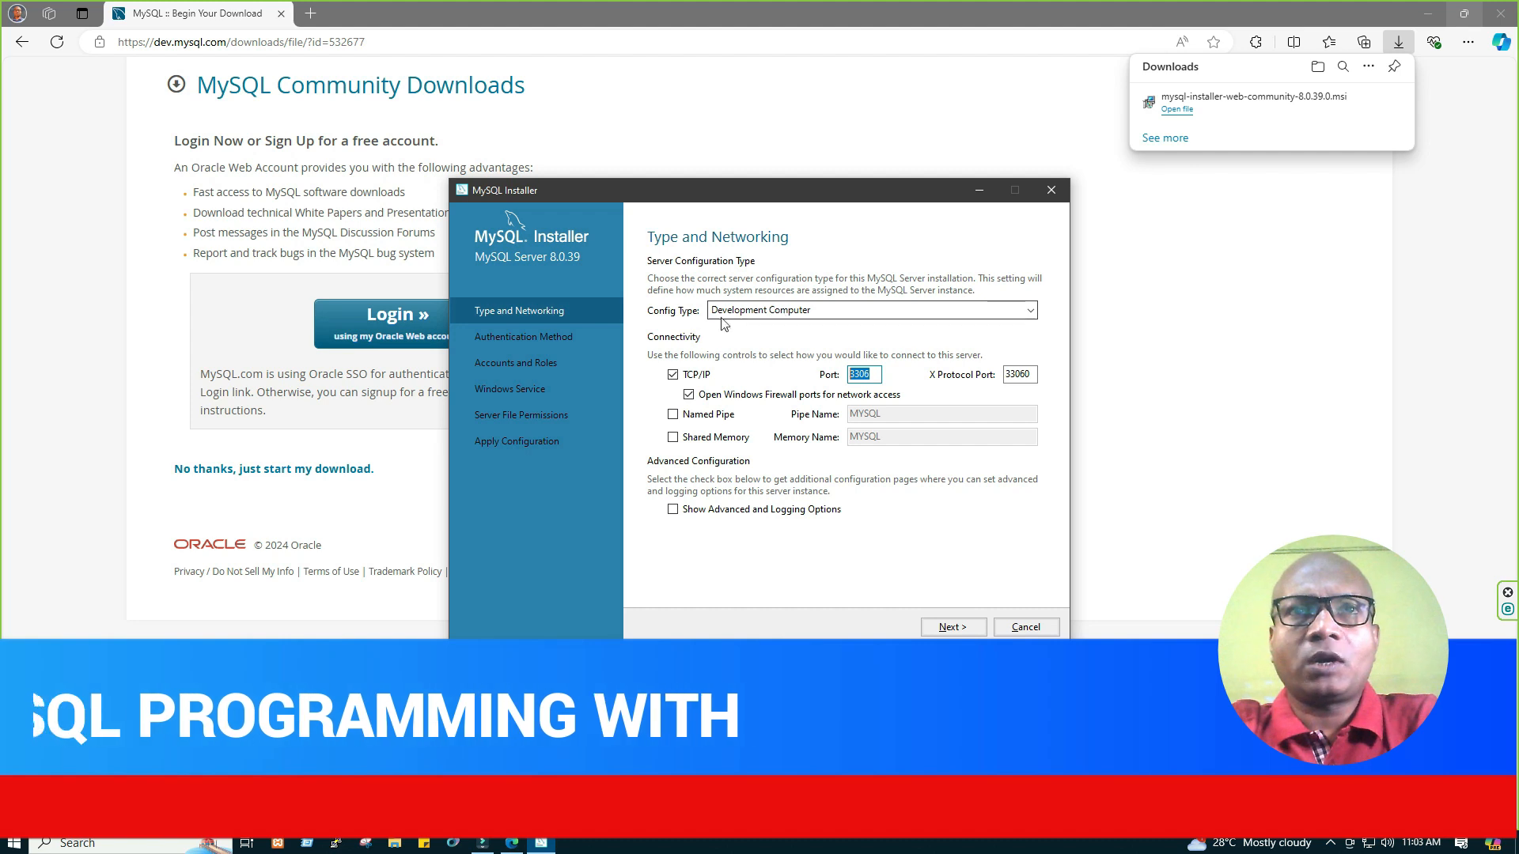
{"action": "left_click", "coordinate": [790, 310]}
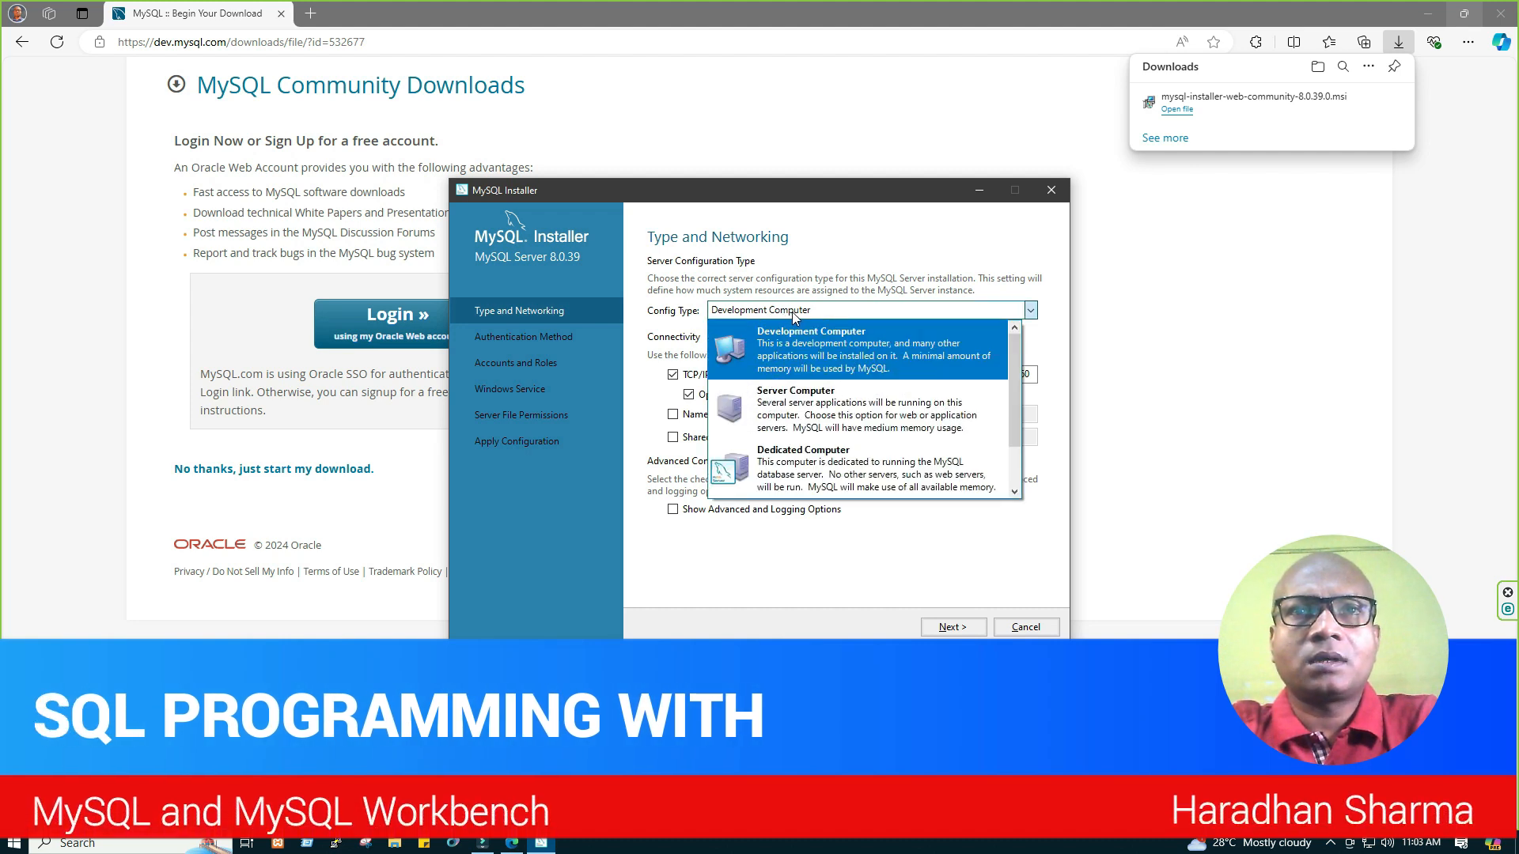
{"action": "left_click", "coordinate": [746, 315]}
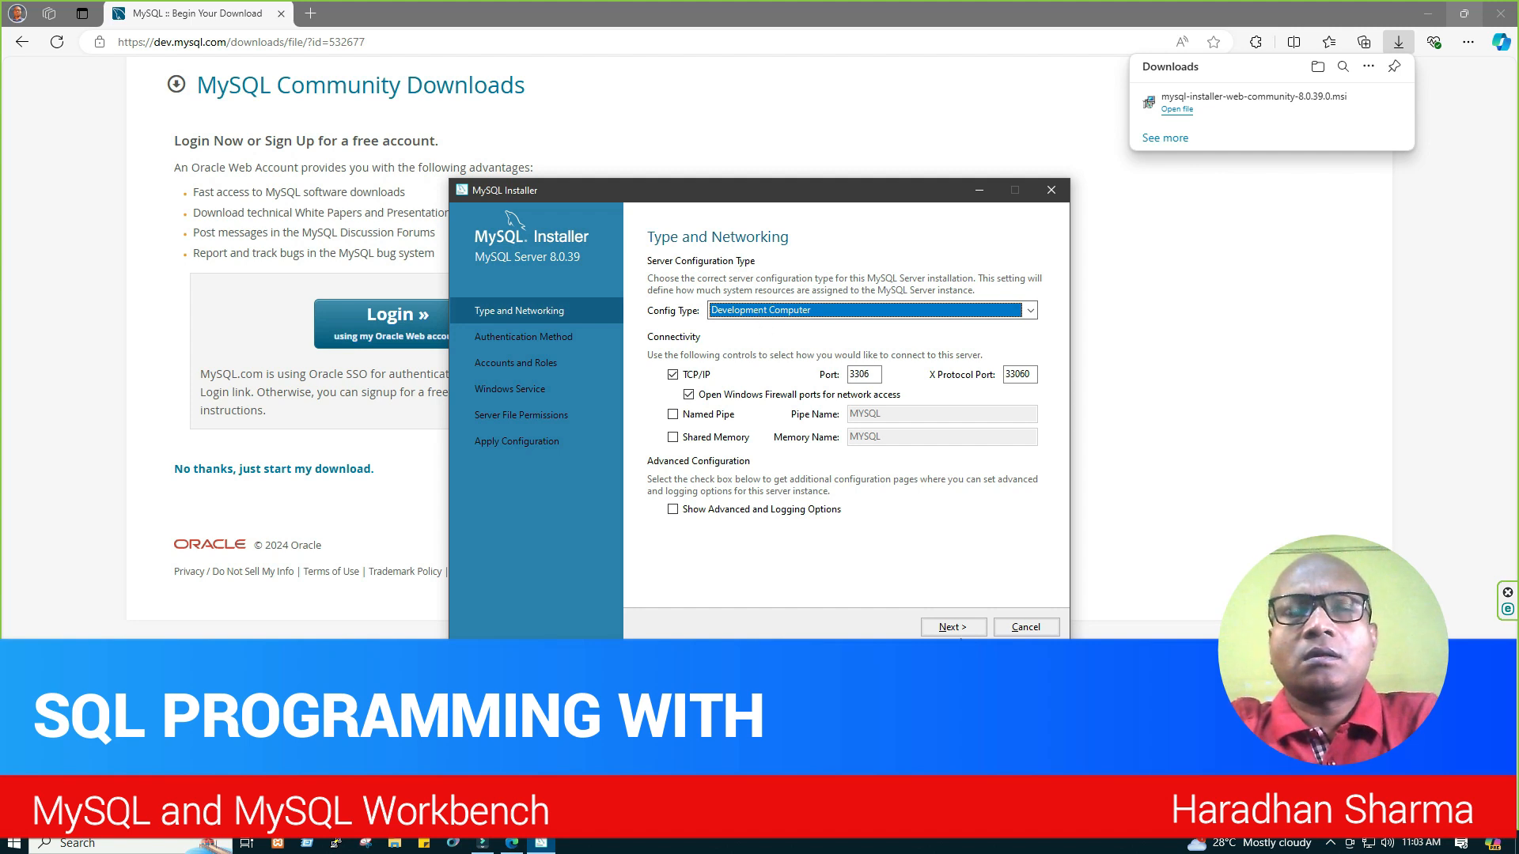
{"action": "left_click", "coordinate": [952, 628]}
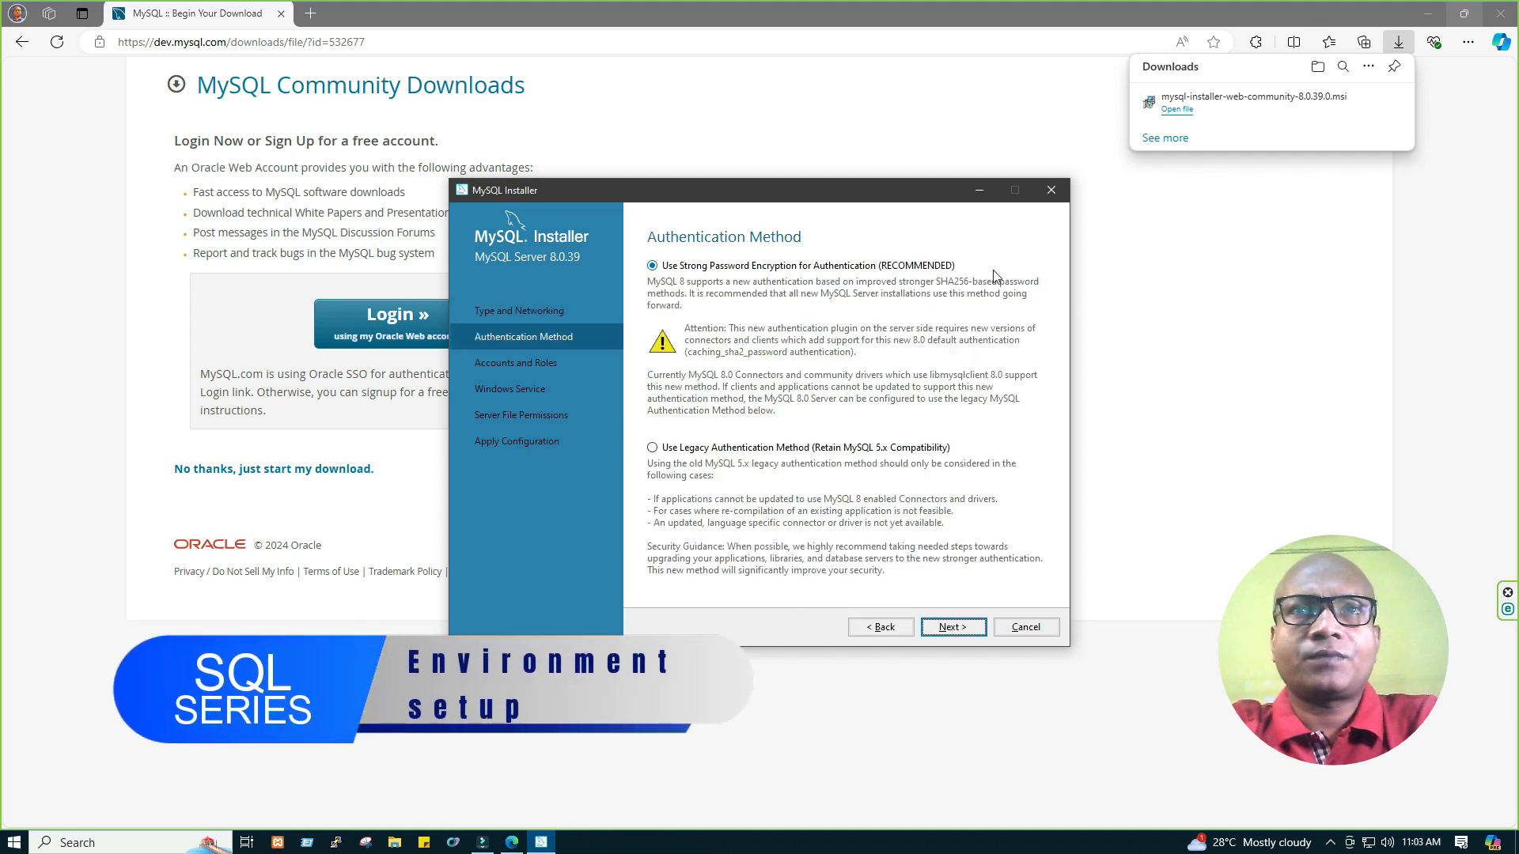
Accept strong password encryption for authentication, and enter and repeat the MySQL root password.
{"action": "left_click", "coordinate": [953, 627]}
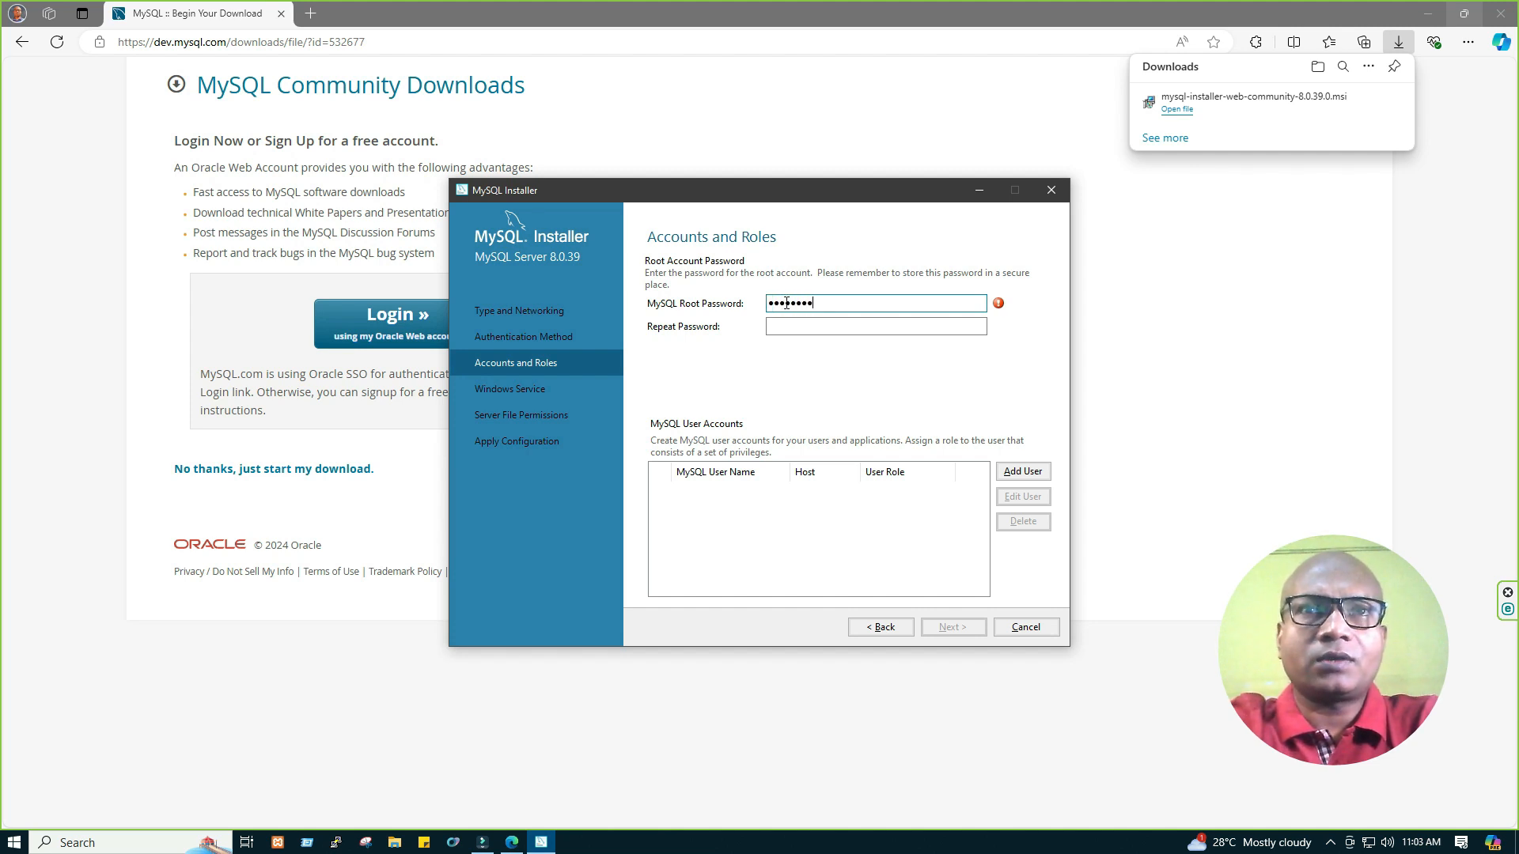
{"action": "left_click", "coordinate": [803, 325]}
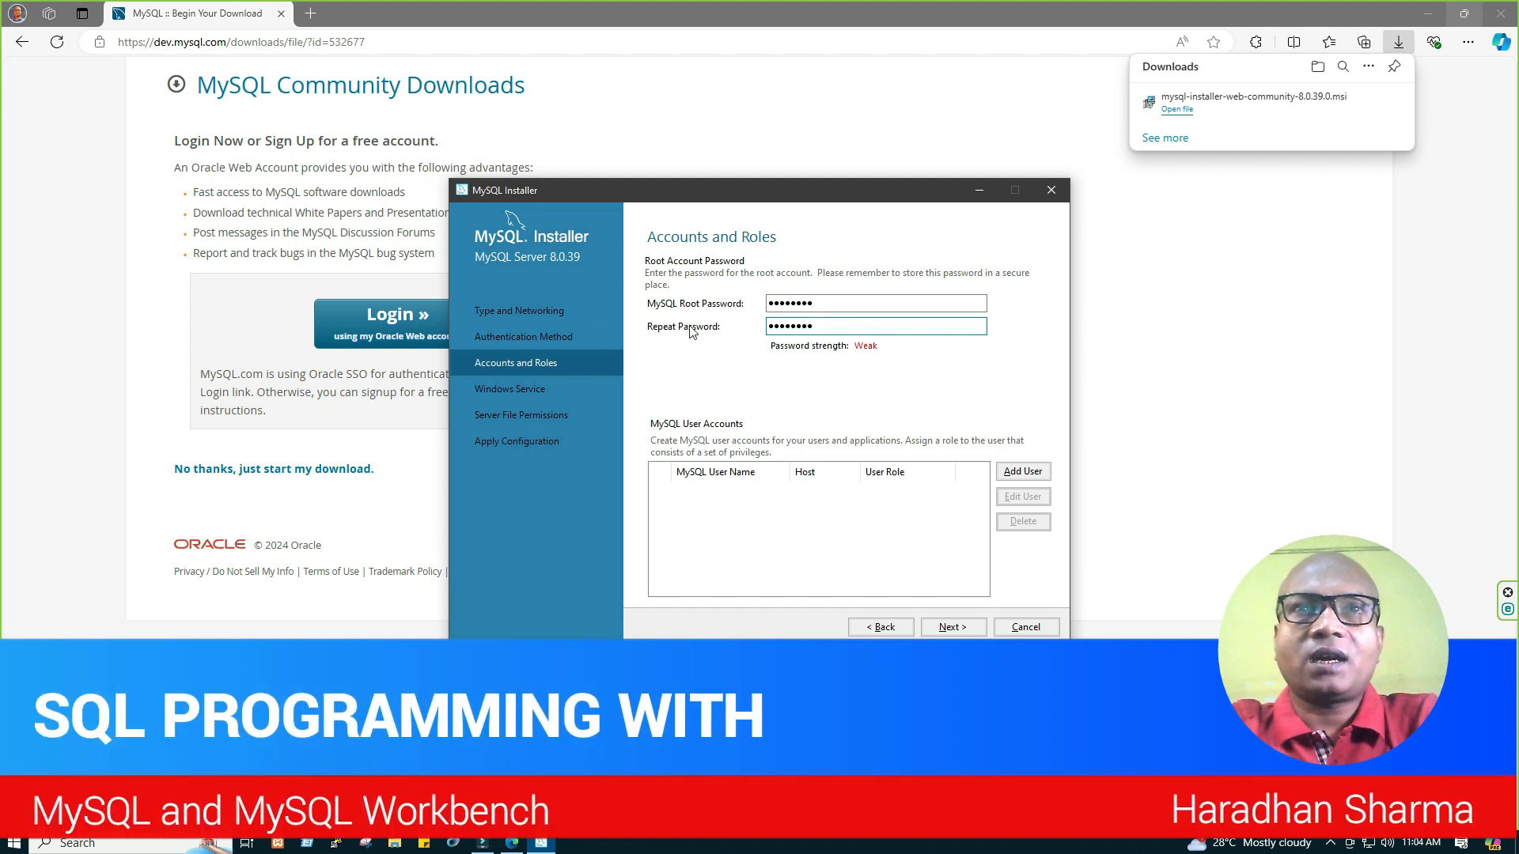
Configure MySQL Server as the Windows service MySQL80, starting at system startup under the Standard System Account, with full-access server file permissions granted.
{"action": "left_click", "coordinate": [953, 629]}
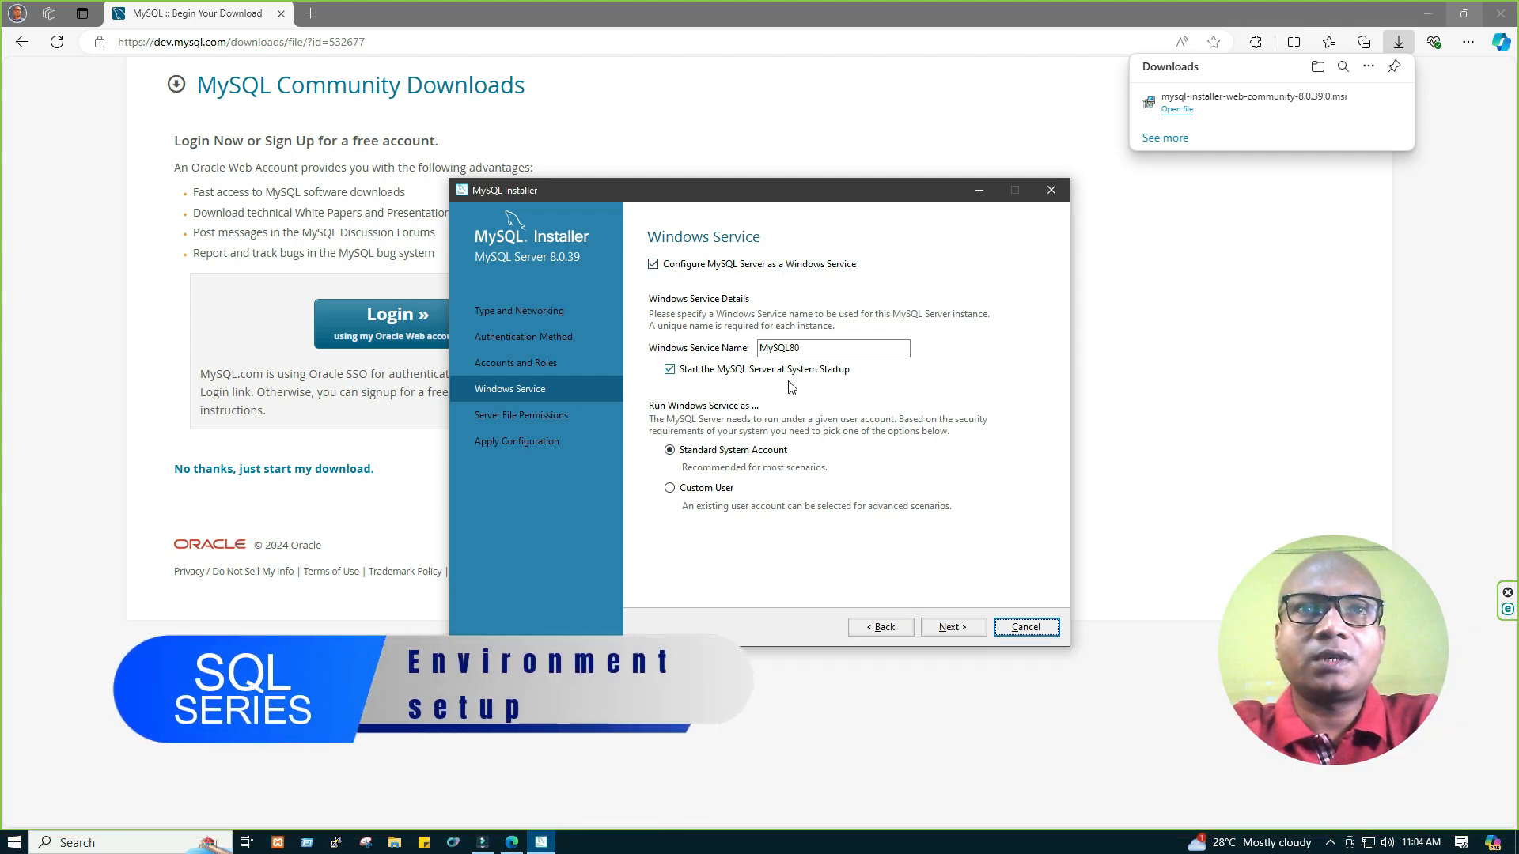
{"action": "left_click", "coordinate": [933, 631]}
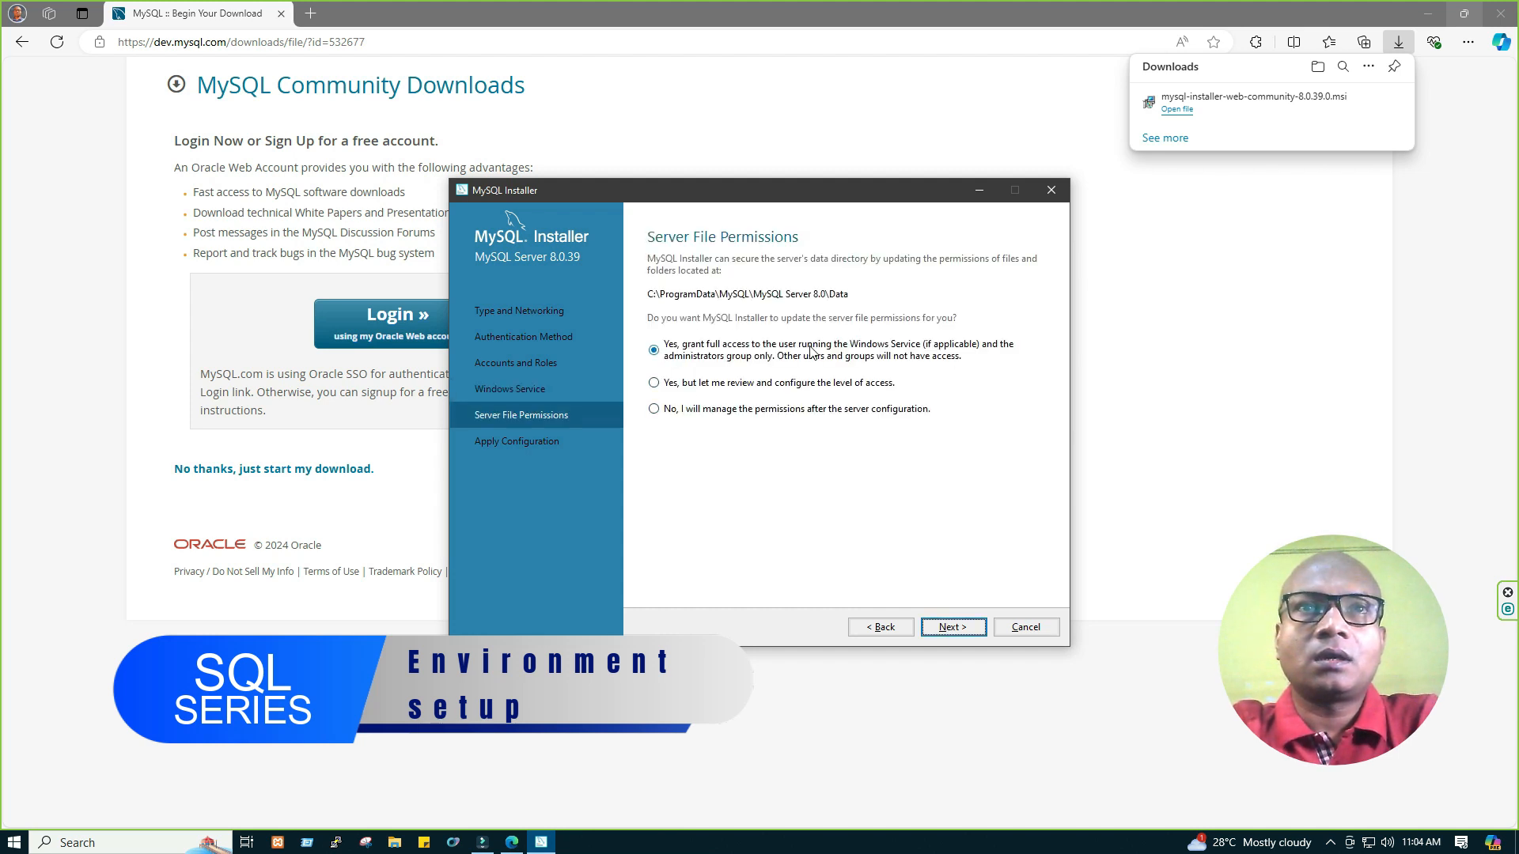
{"action": "left_click", "coordinate": [950, 629]}
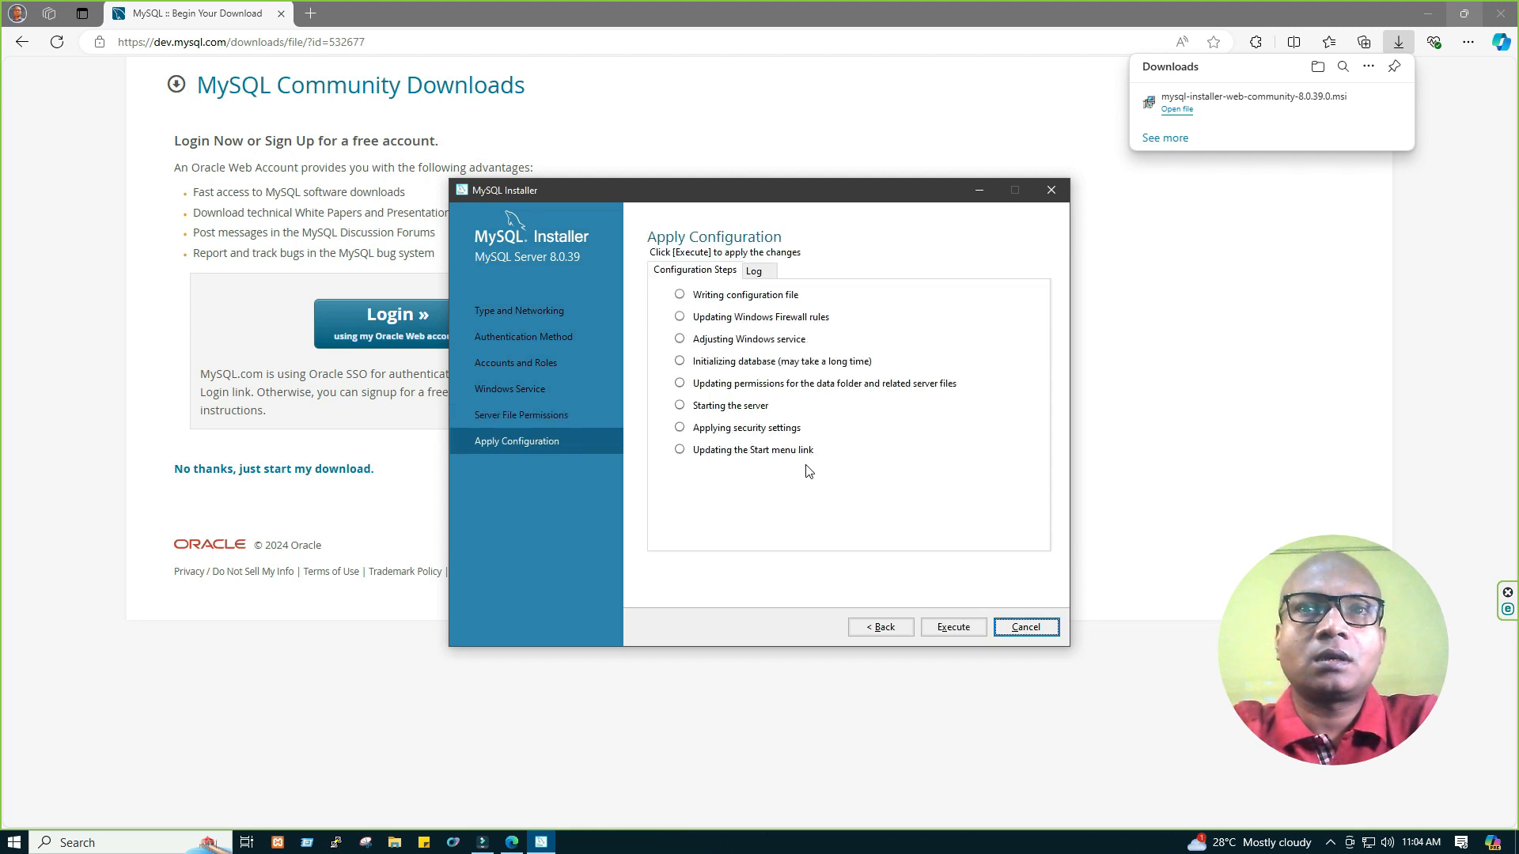
Apply the MySQL Server 8.0.39 configuration, finish it, and proceed past product configuration.
{"action": "left_click", "coordinate": [954, 628]}
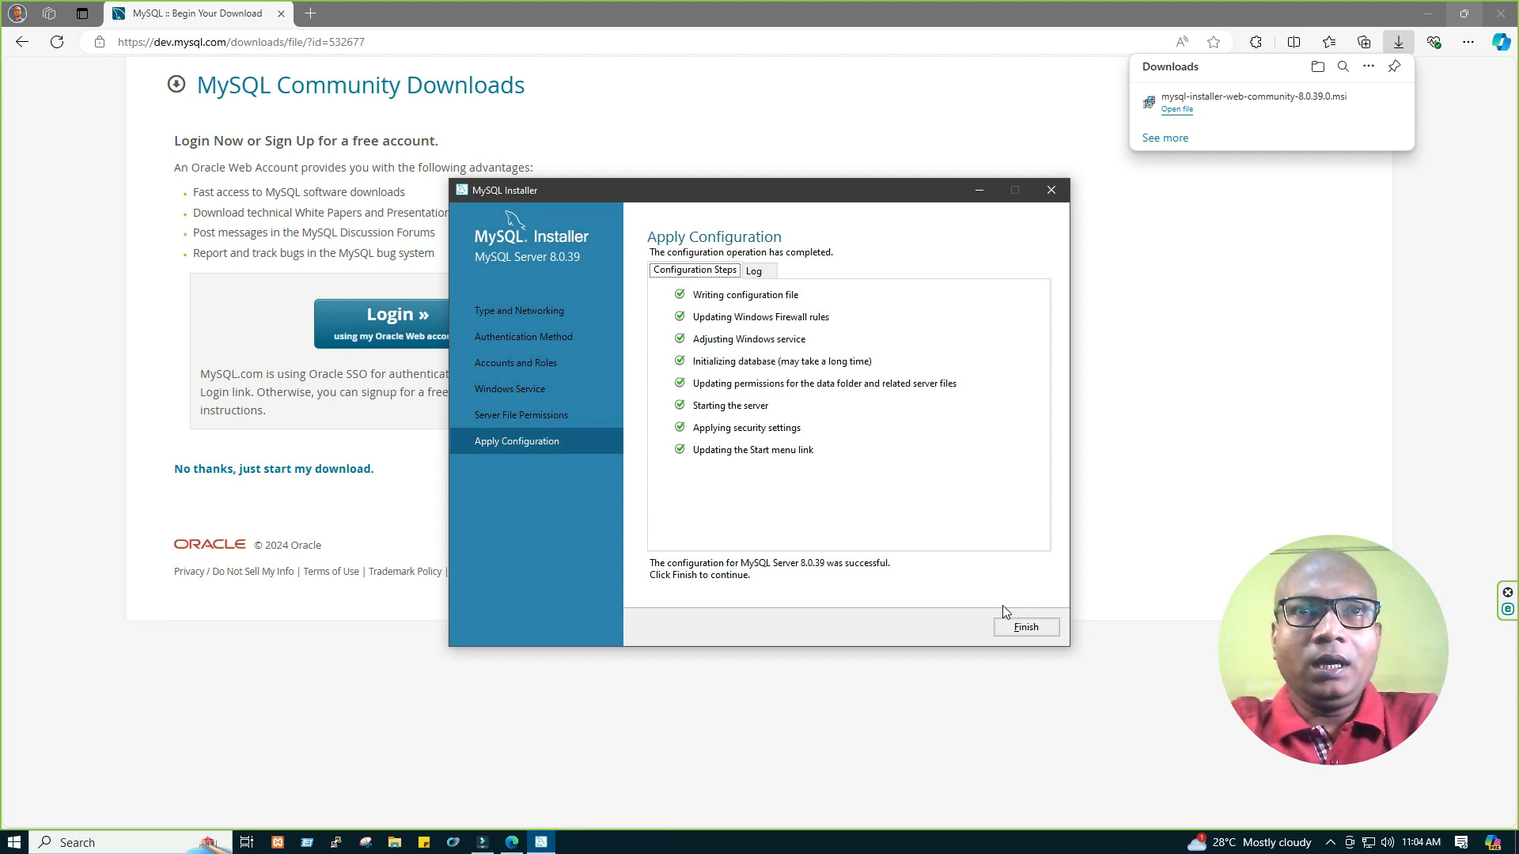
{"action": "left_click", "coordinate": [1022, 626]}
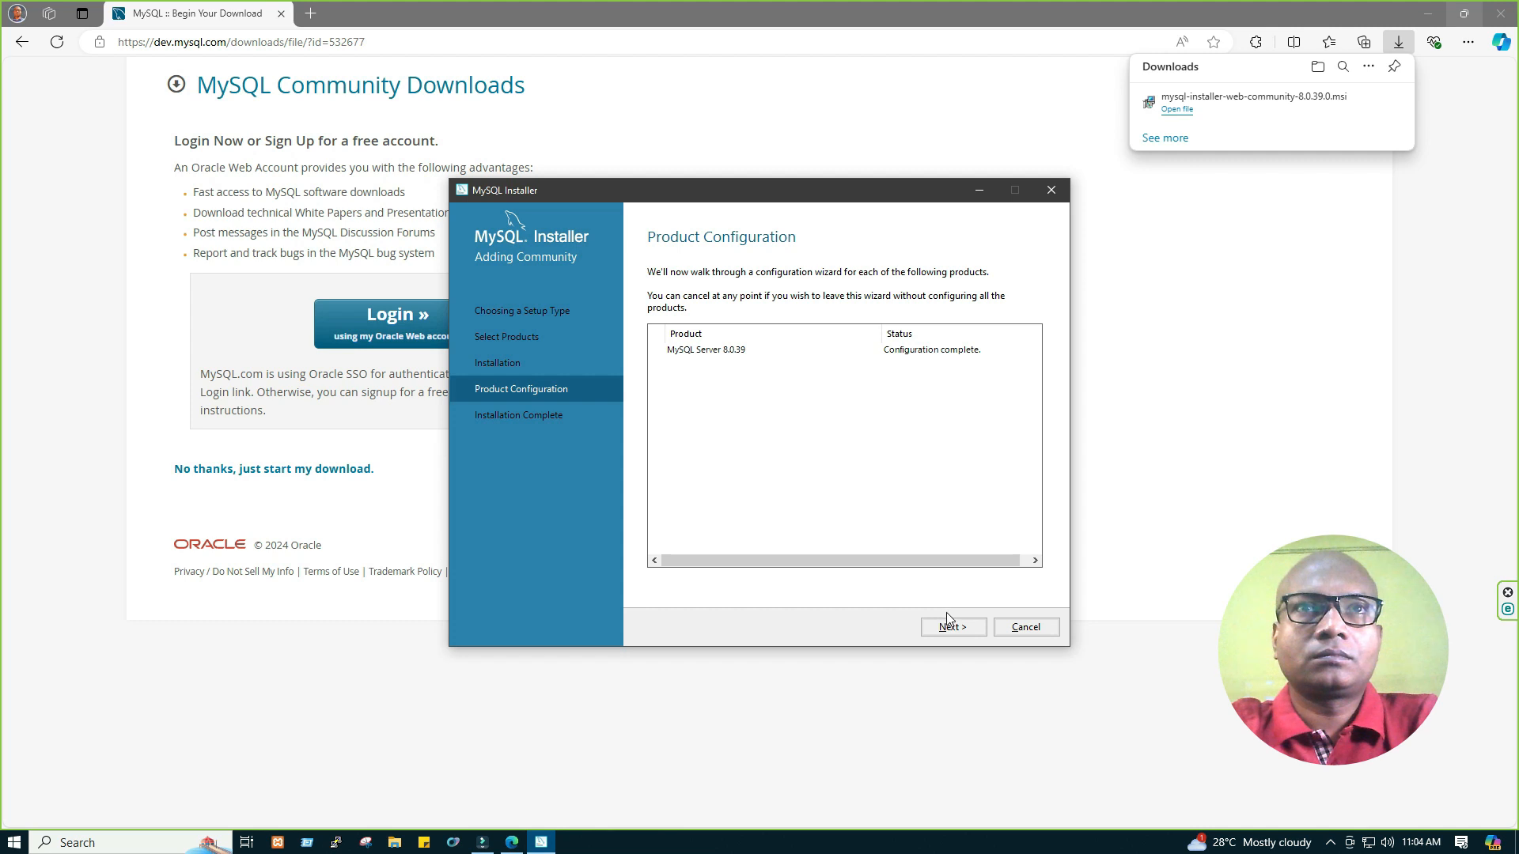
{"action": "left_click", "coordinate": [964, 627]}
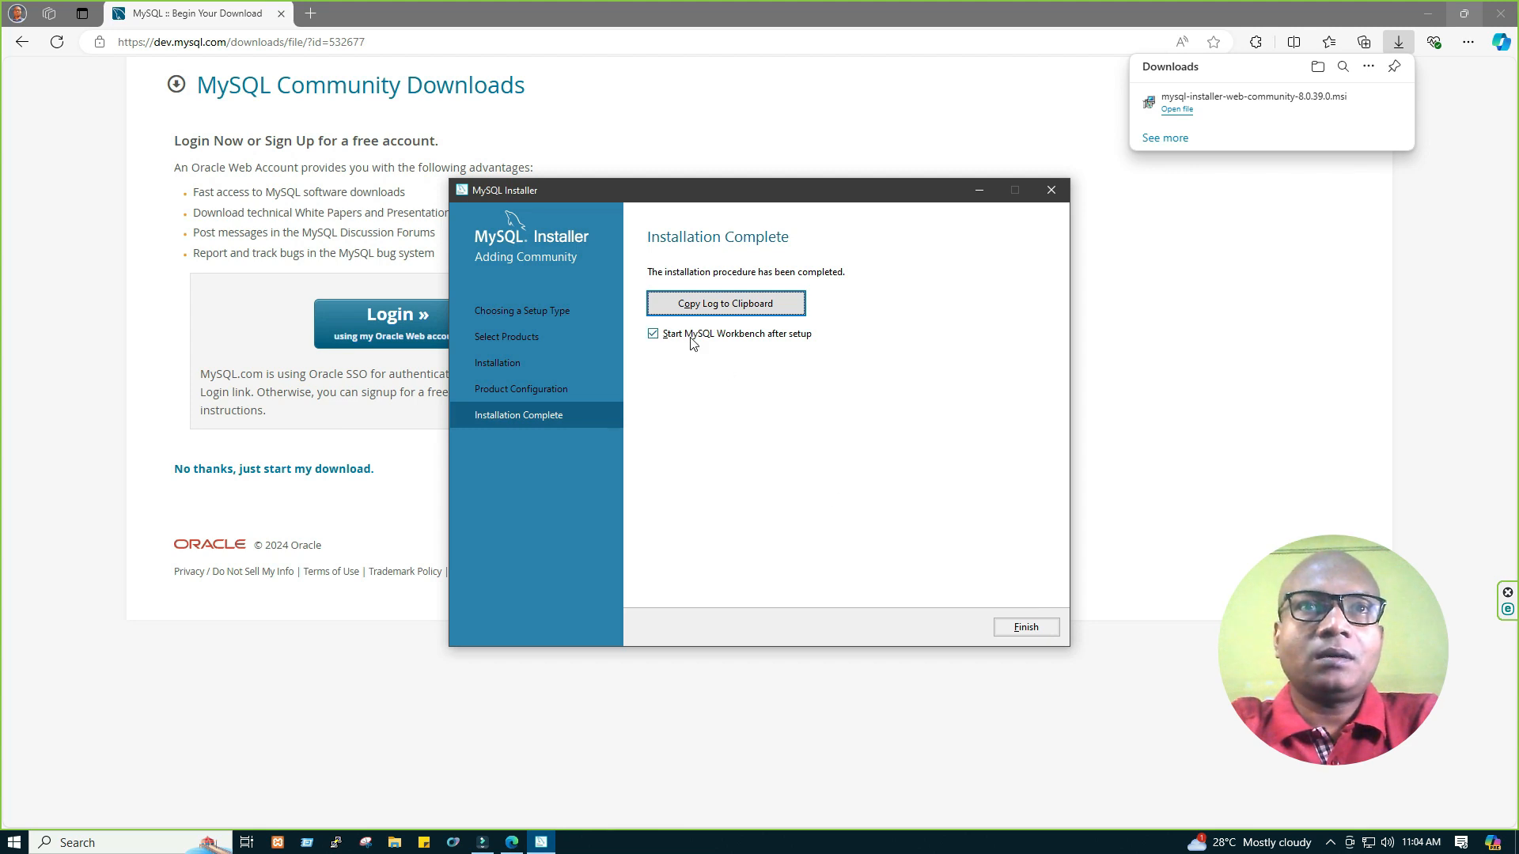
Finish the installation with MySQL Workbench set to start after setup.
{"action": "key", "text": "Tab"}
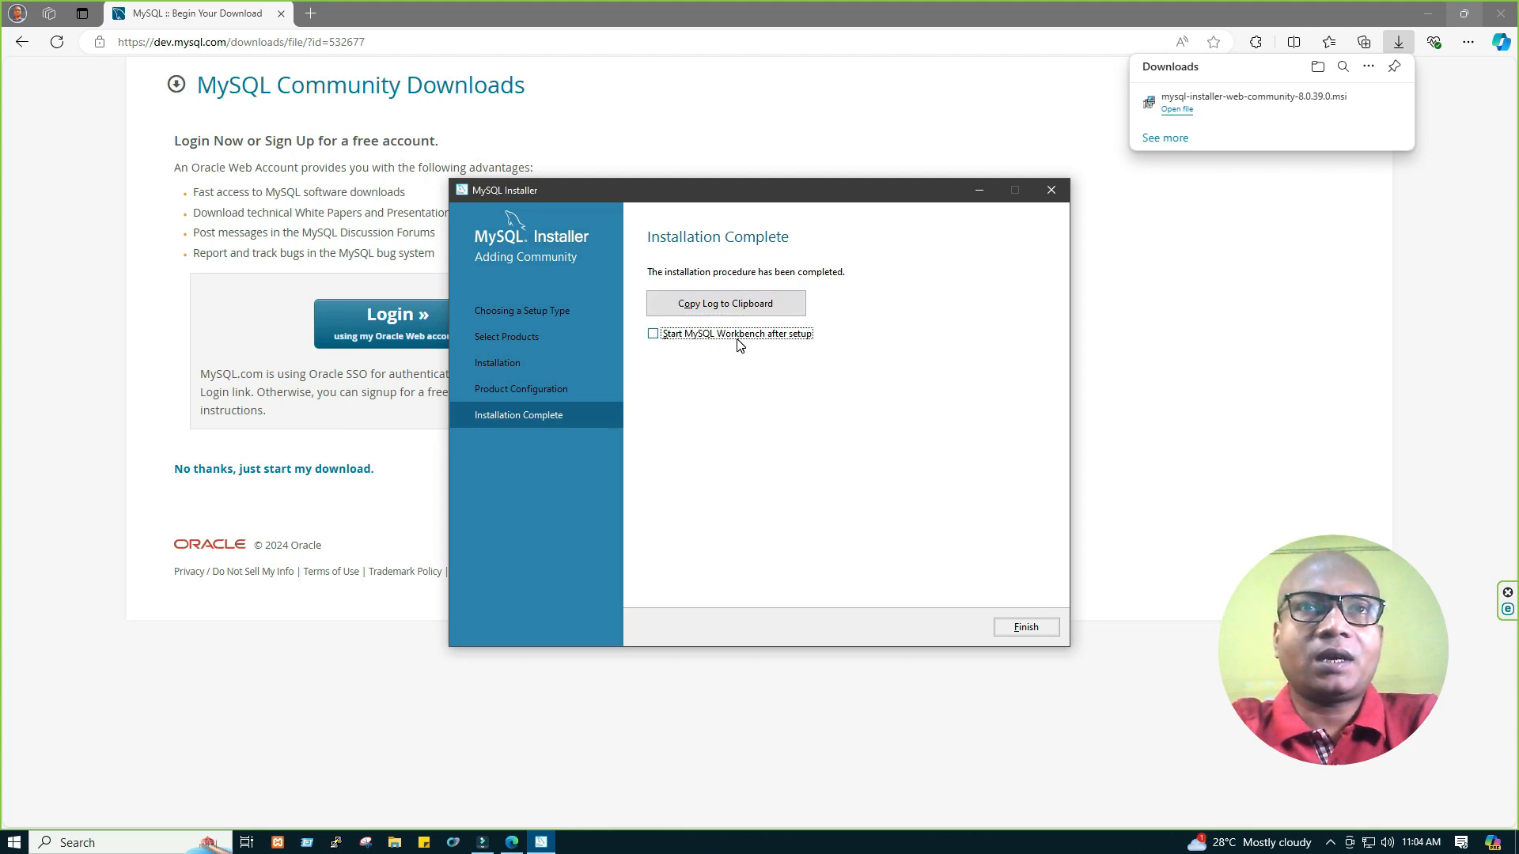
{"action": "left_click", "coordinate": [688, 334]}
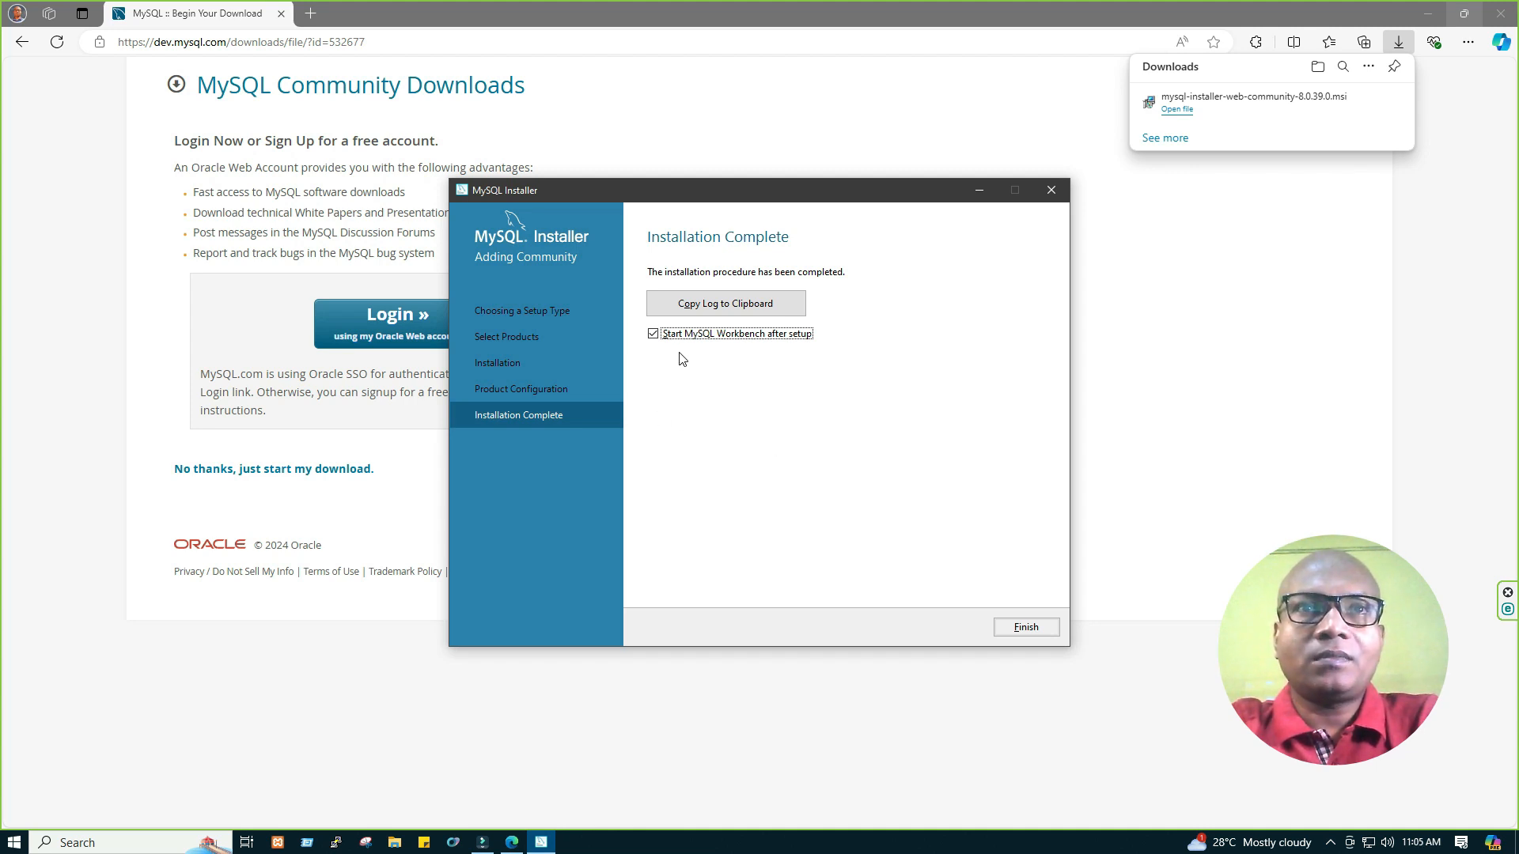
{"action": "left_click", "coordinate": [1037, 631]}
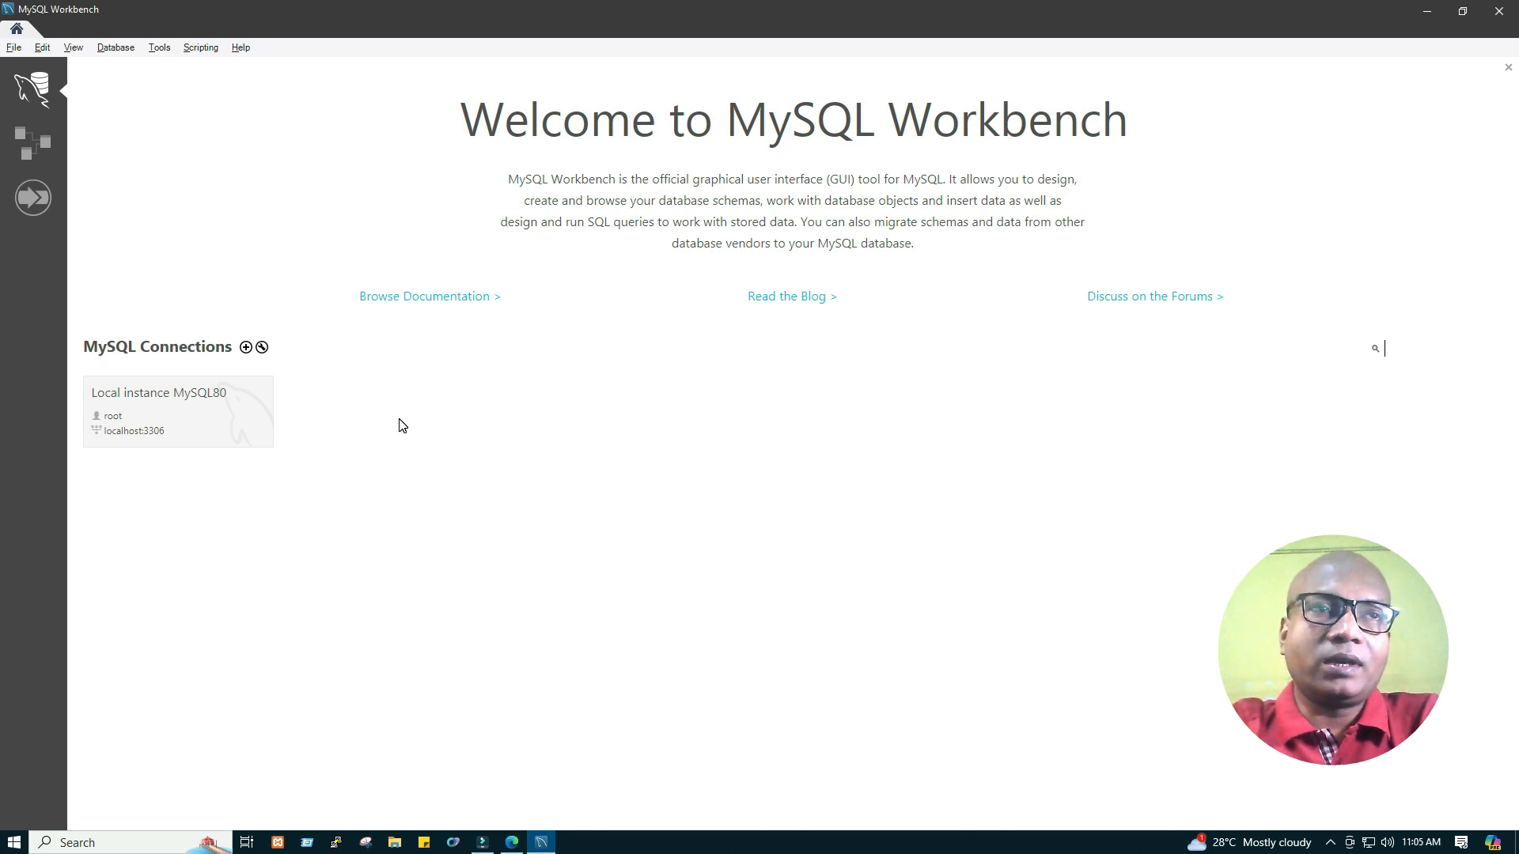
Review the hostname and port parameters for setting up a new MySQL connection, and close the setup without saving.
{"action": "left_click", "coordinate": [246, 348]}
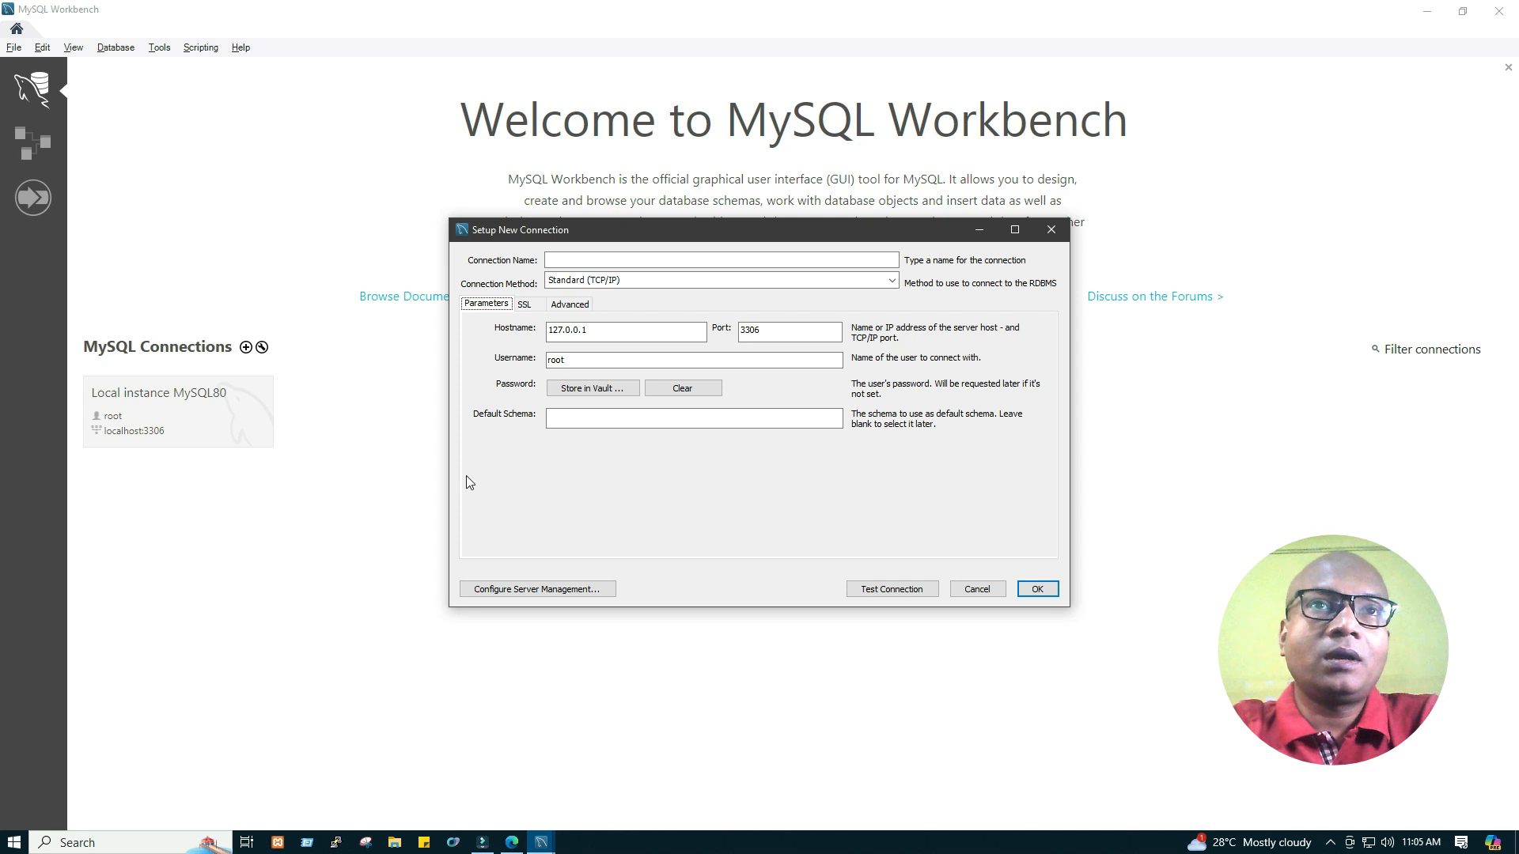
{"action": "left_click", "coordinate": [596, 333]}
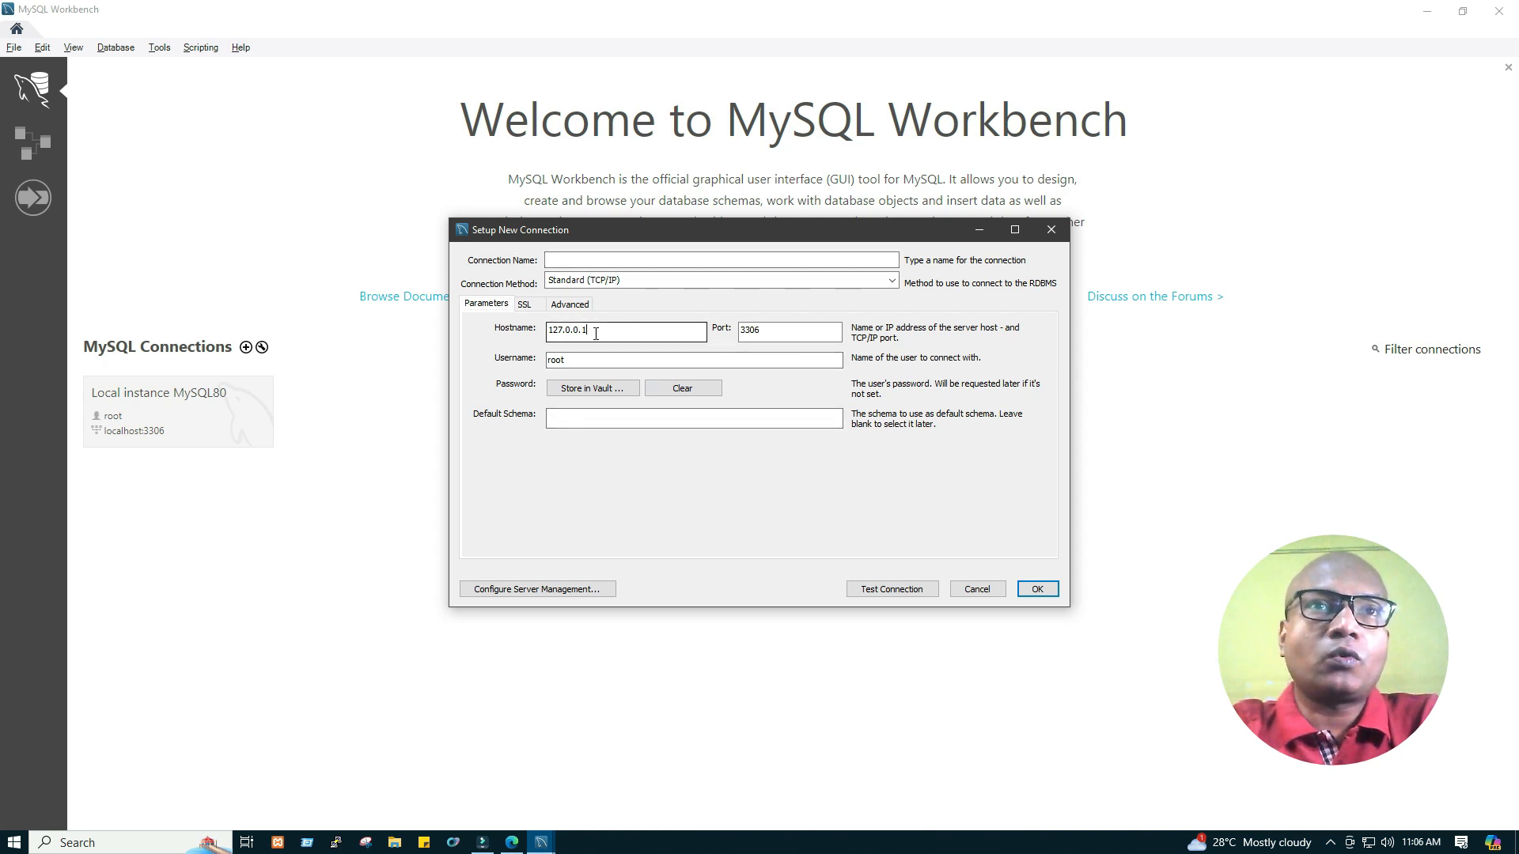
{"action": "double_click", "coordinate": [595, 333]}
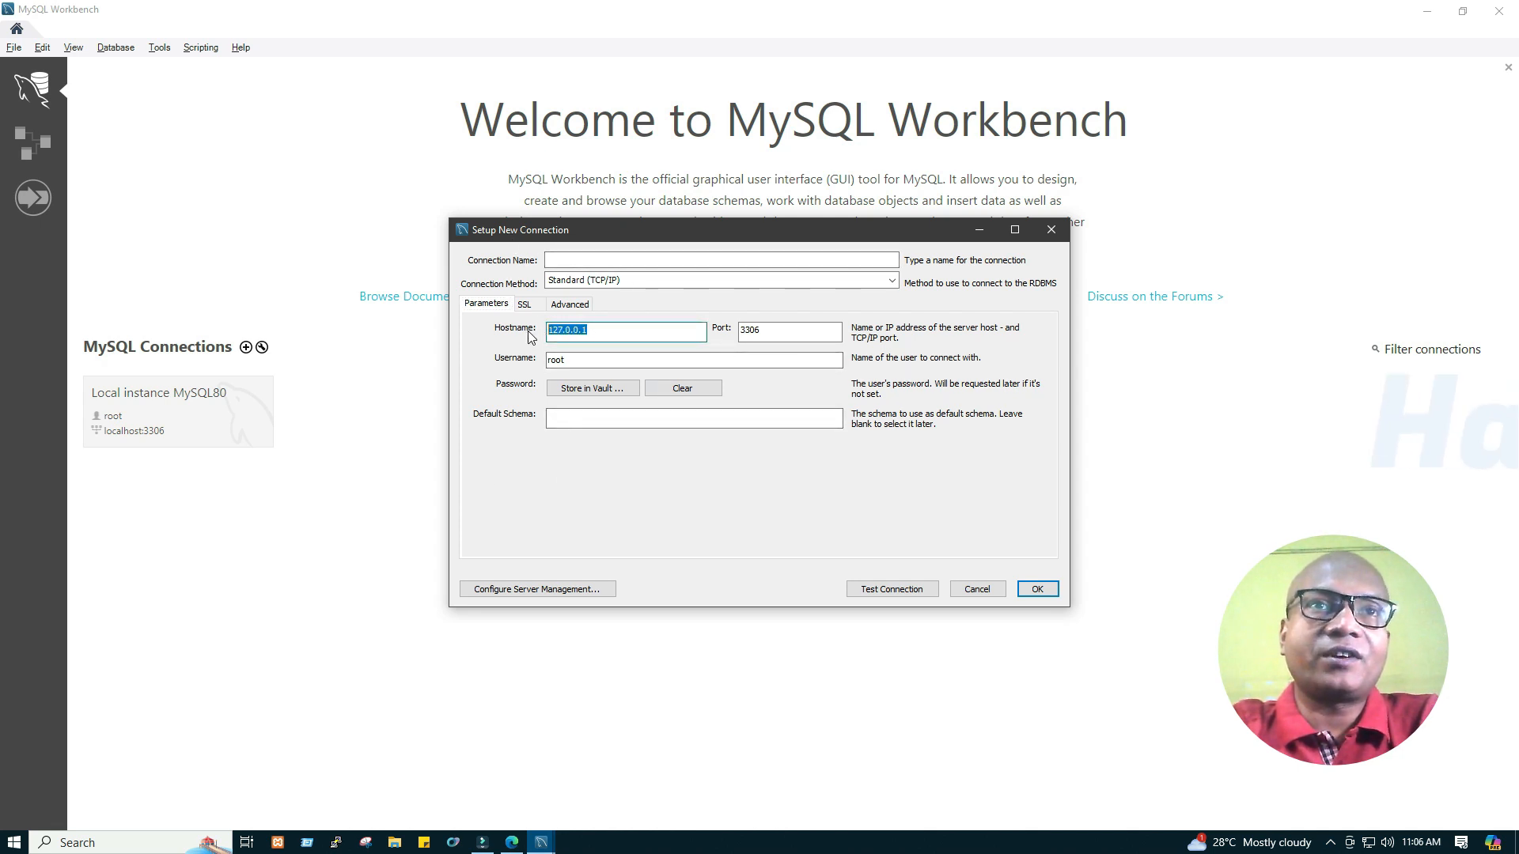
{"action": "key", "text": "Tab"}
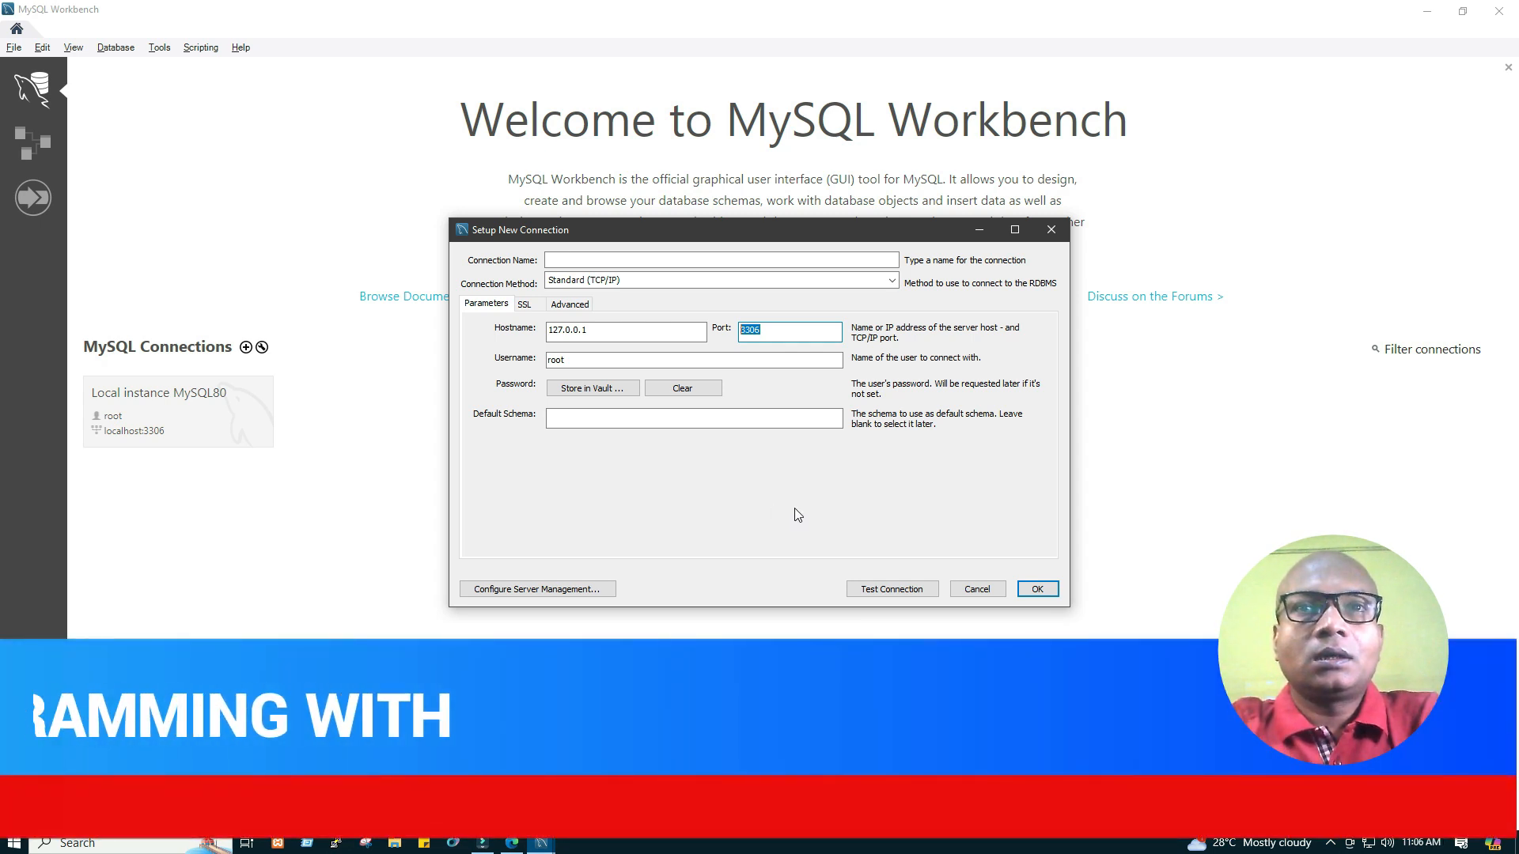
{"action": "left_click", "coordinate": [981, 589]}
Open the Local instance MySQL80 connection and clear all existing SQL text from its query editor.
{"action": "left_click", "coordinate": [146, 445]}
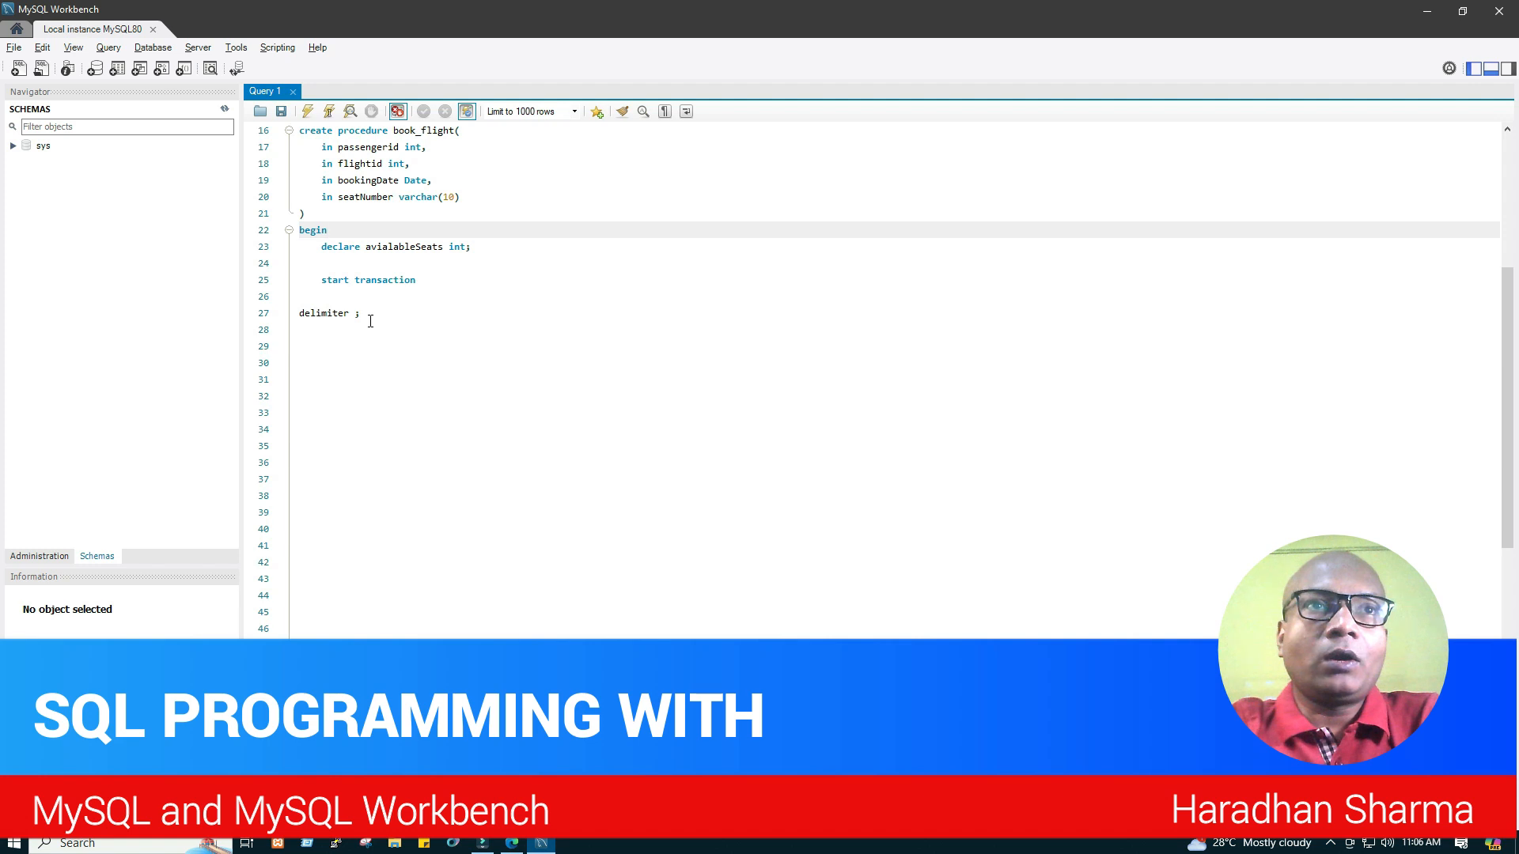
{"action": "left_click_drag", "start_coordinate": [370, 321], "coordinate": [252, 127]}
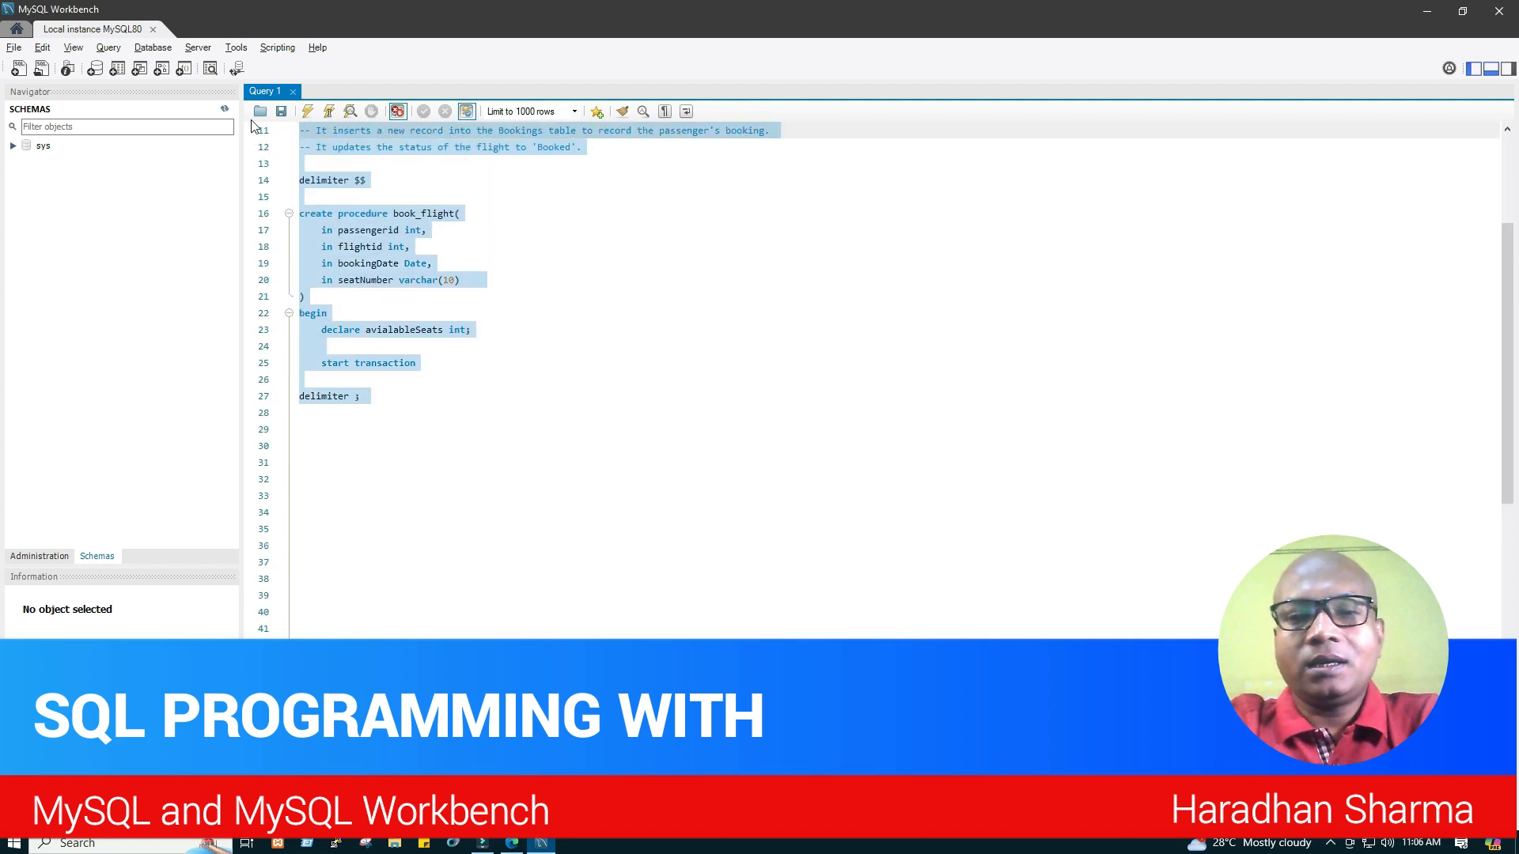
{"action": "key", "text": "Delete"}
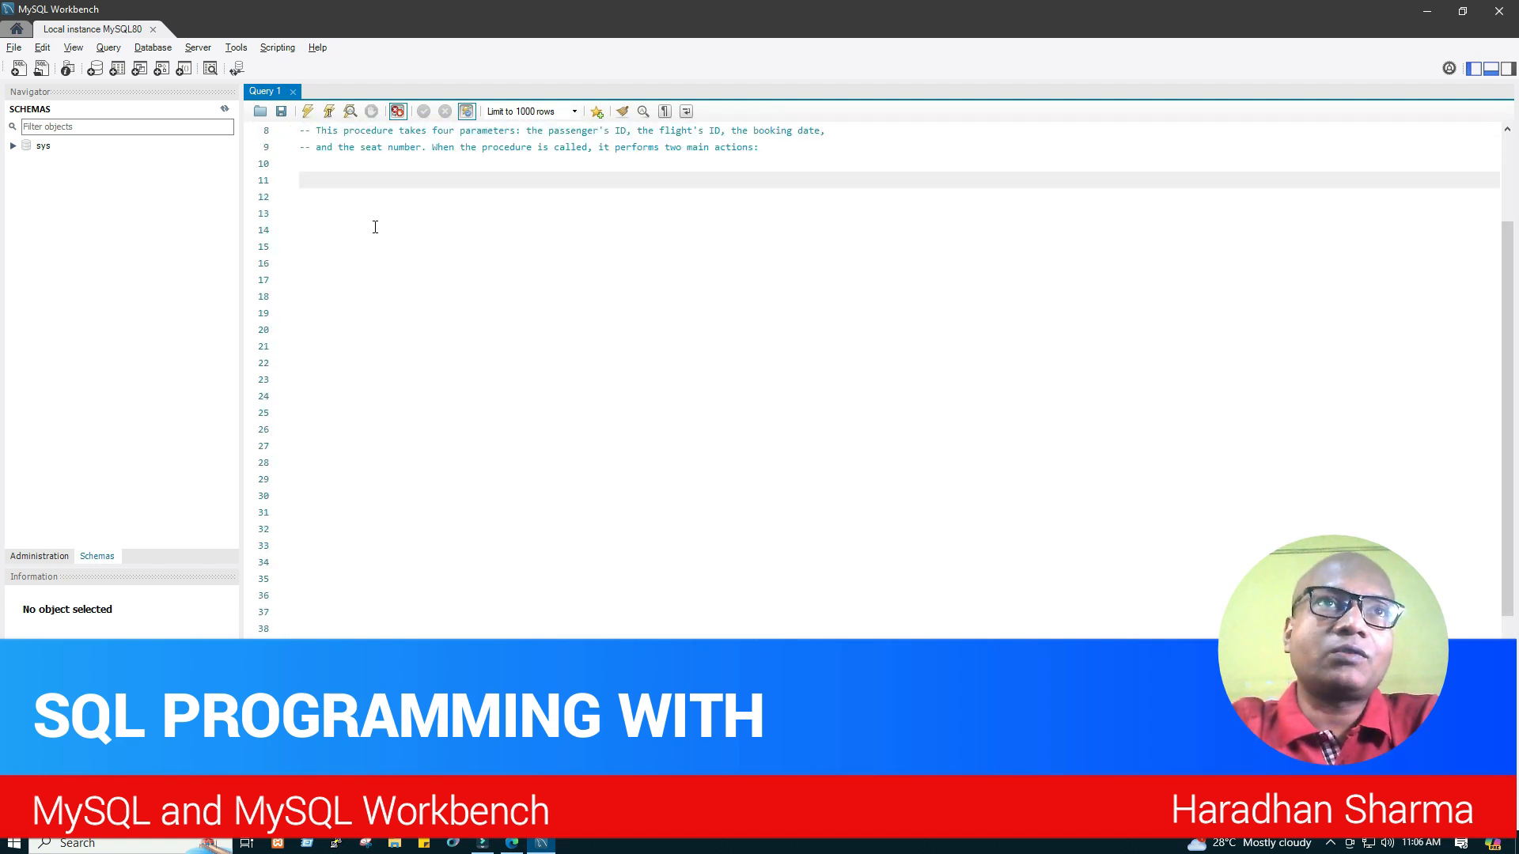
{"action": "scroll", "coordinate": [375, 227], "scroll_direction": "up", "scroll_amount": 3}
{"action": "left_click_drag", "start_coordinate": [380, 381], "coordinate": [297, 130]}
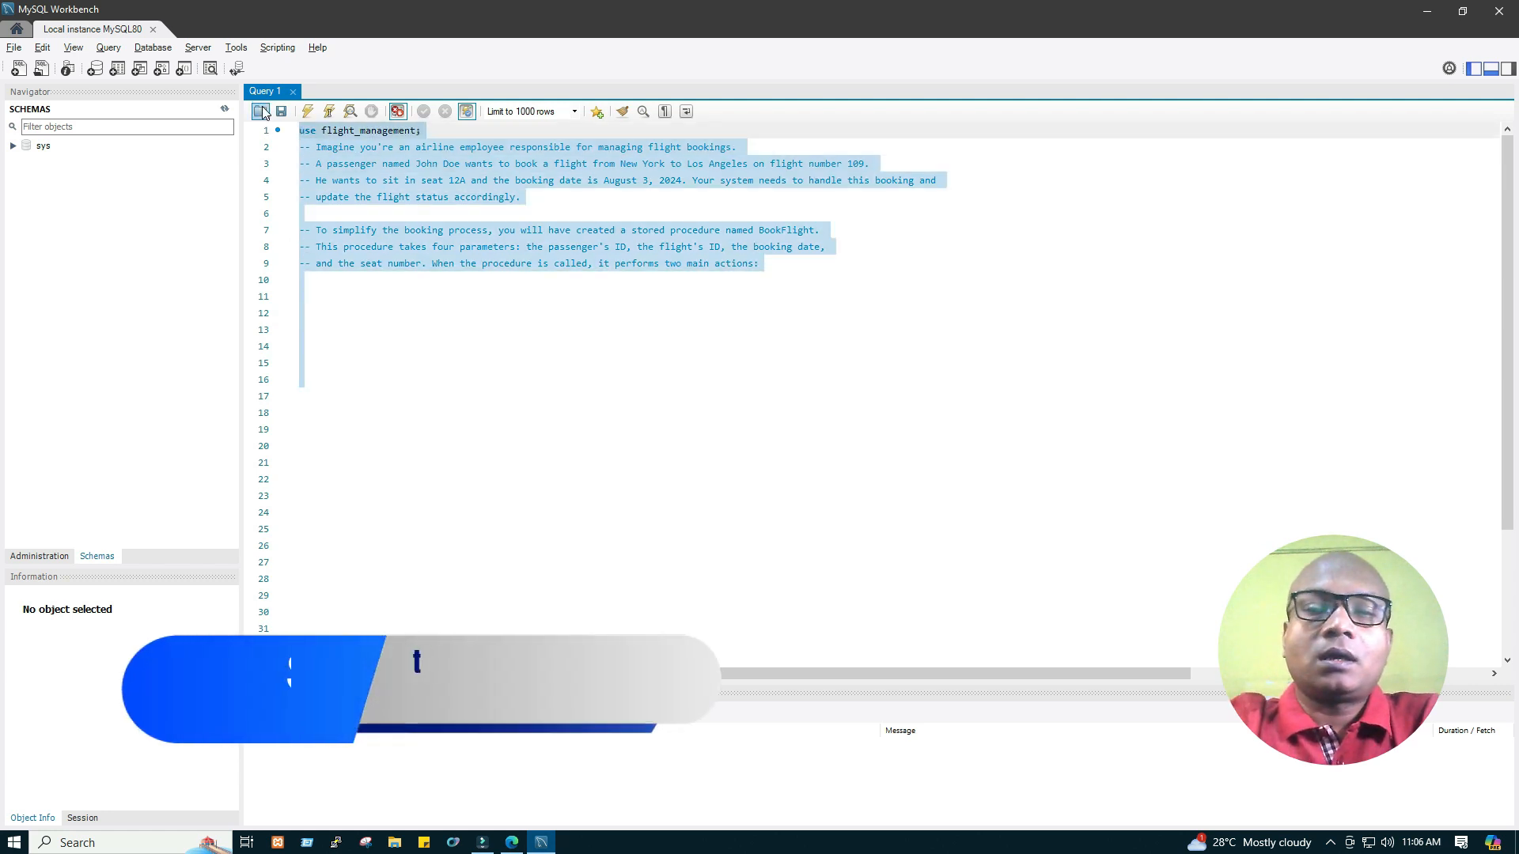
{"action": "key", "text": "Delete"}
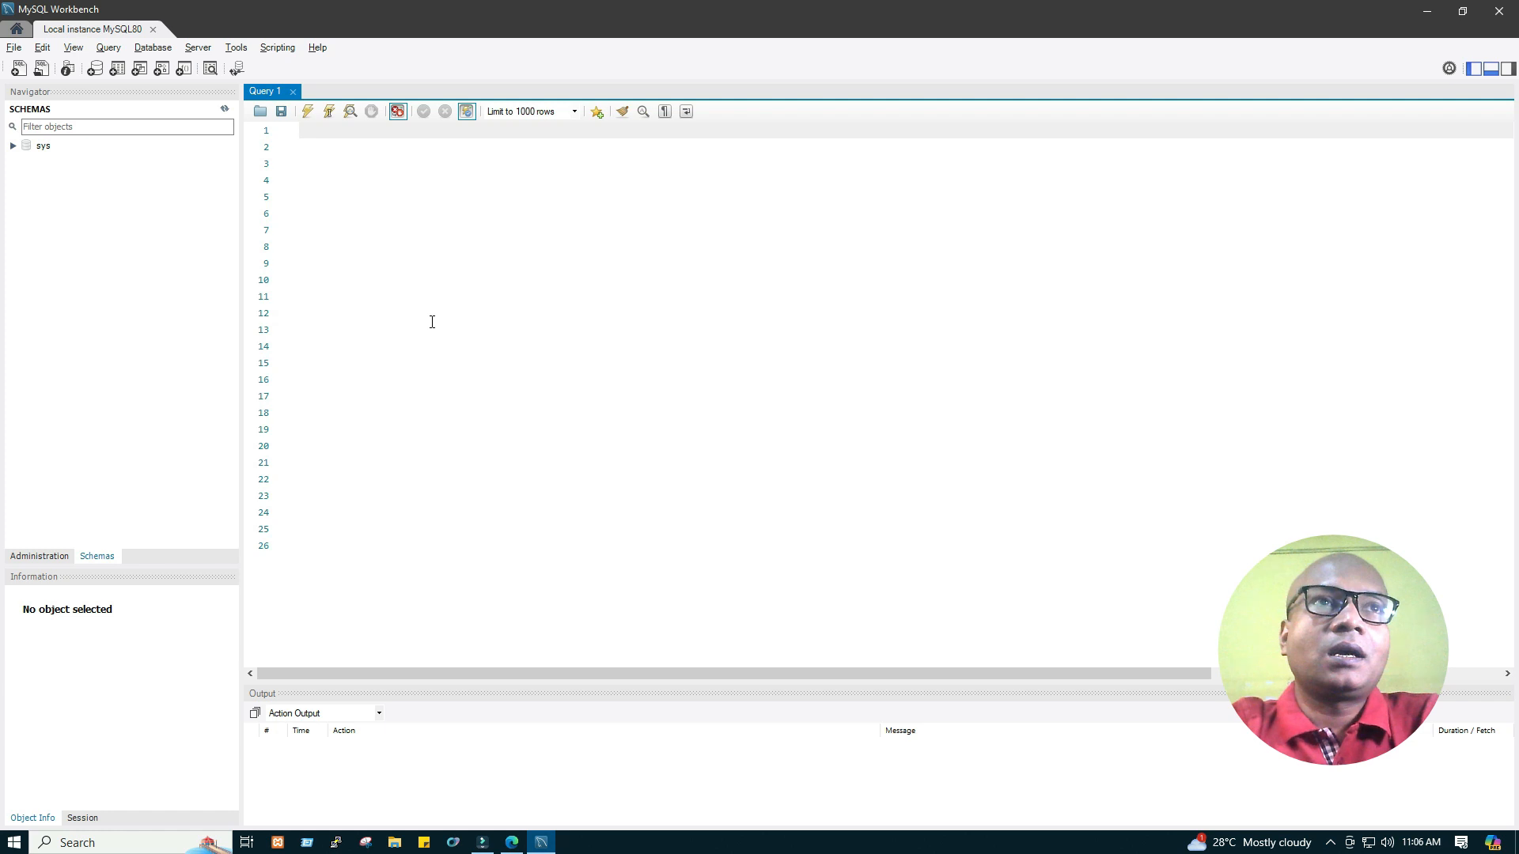
Examine the sys schema's object tree, including the sys_config table and its columns, and collapse the schema.
{"action": "left_click", "coordinate": [12, 147]}
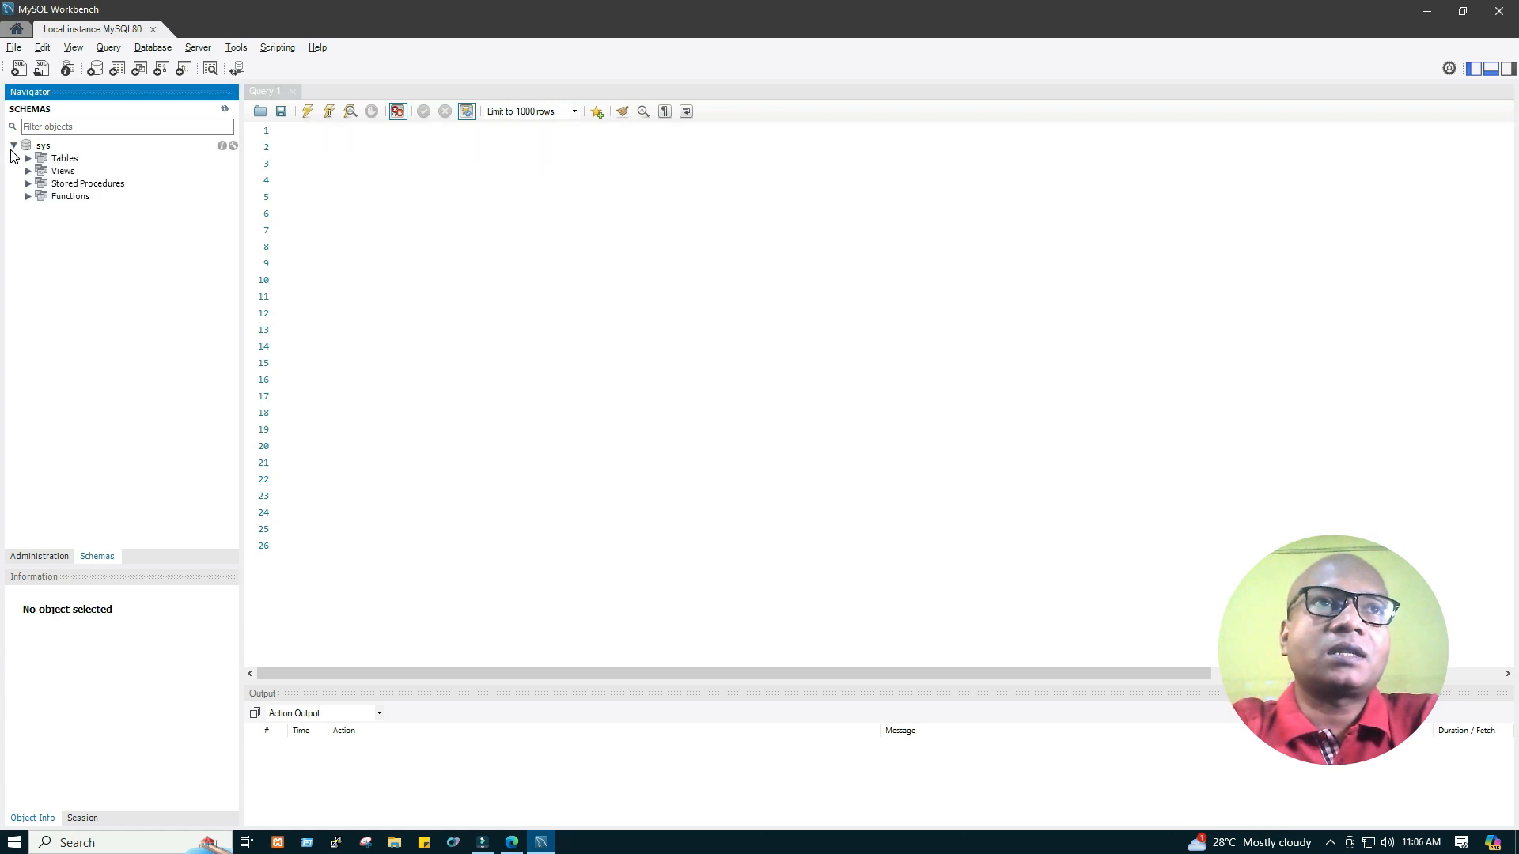
{"action": "left_click", "coordinate": [25, 162]}
{"action": "left_click", "coordinate": [28, 160]}
{"action": "left_click", "coordinate": [44, 172]}
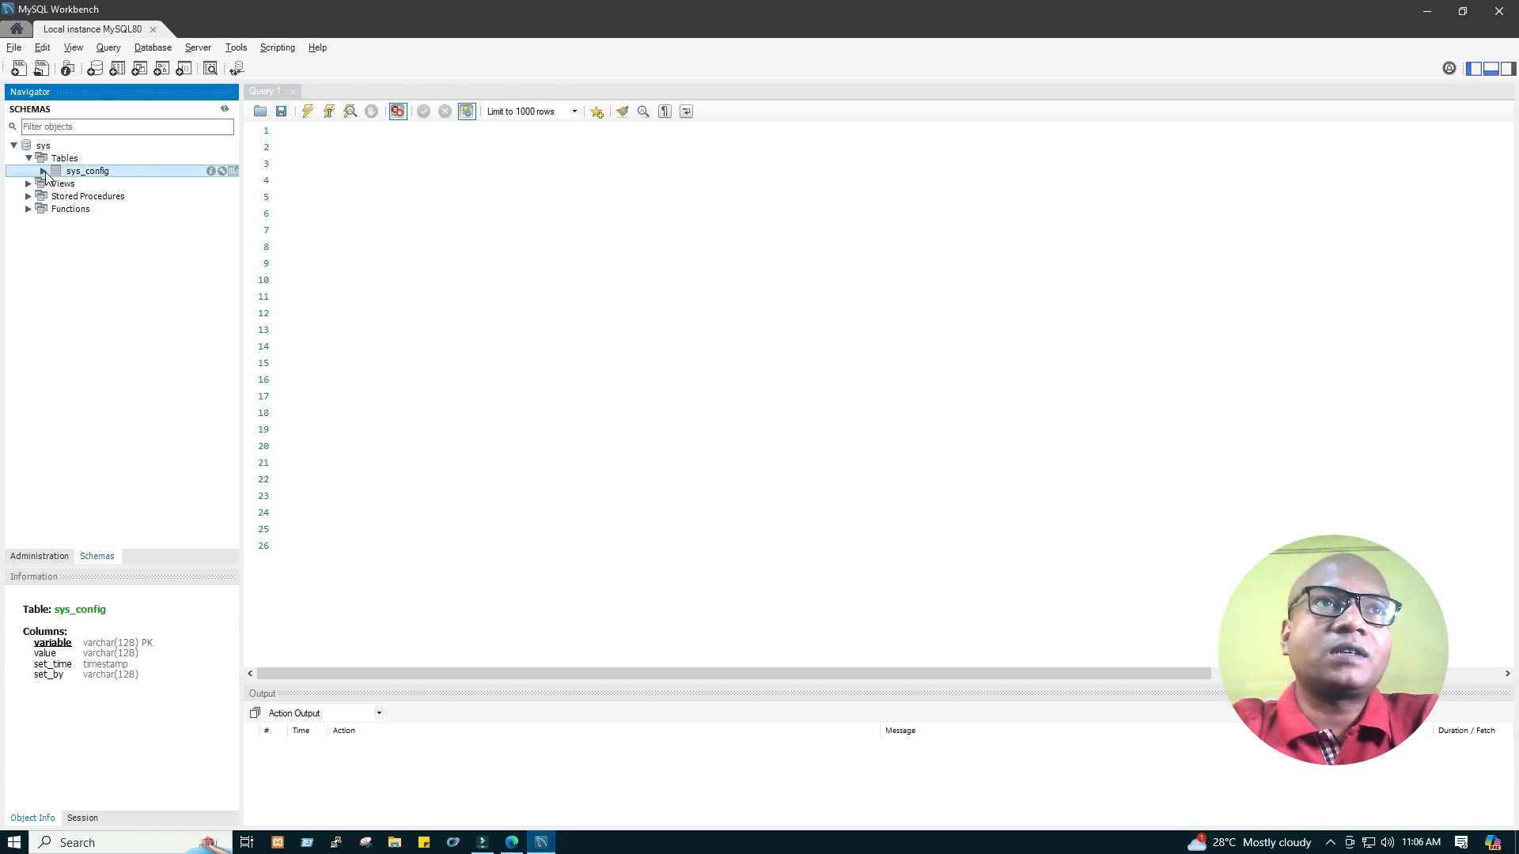
{"action": "left_click", "coordinate": [44, 172]}
{"action": "left_click", "coordinate": [58, 184]}
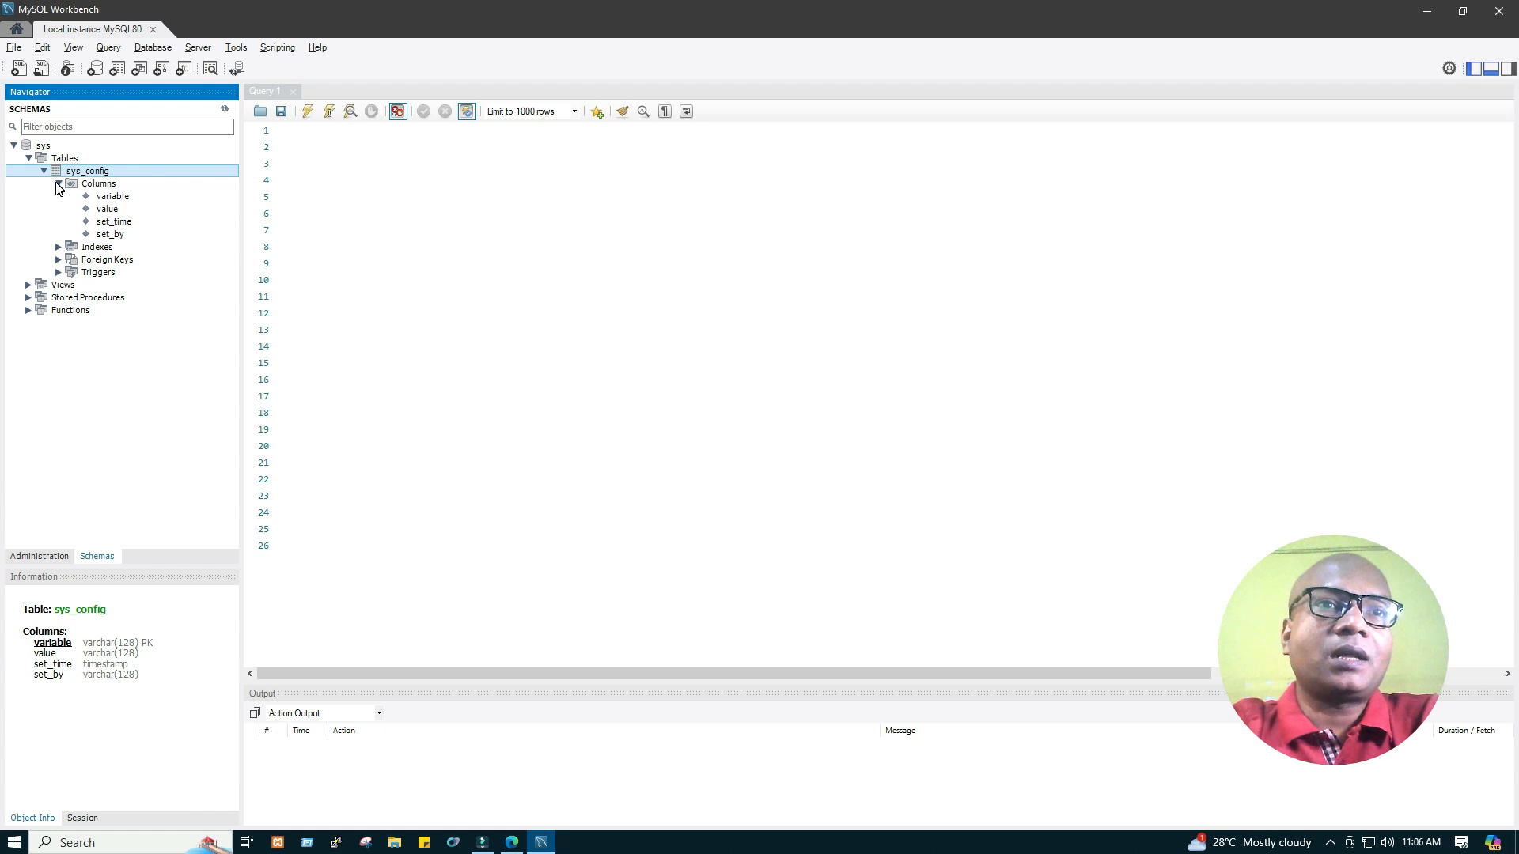
{"action": "left_click", "coordinate": [13, 146]}
{"action": "left_click", "coordinate": [13, 146]}
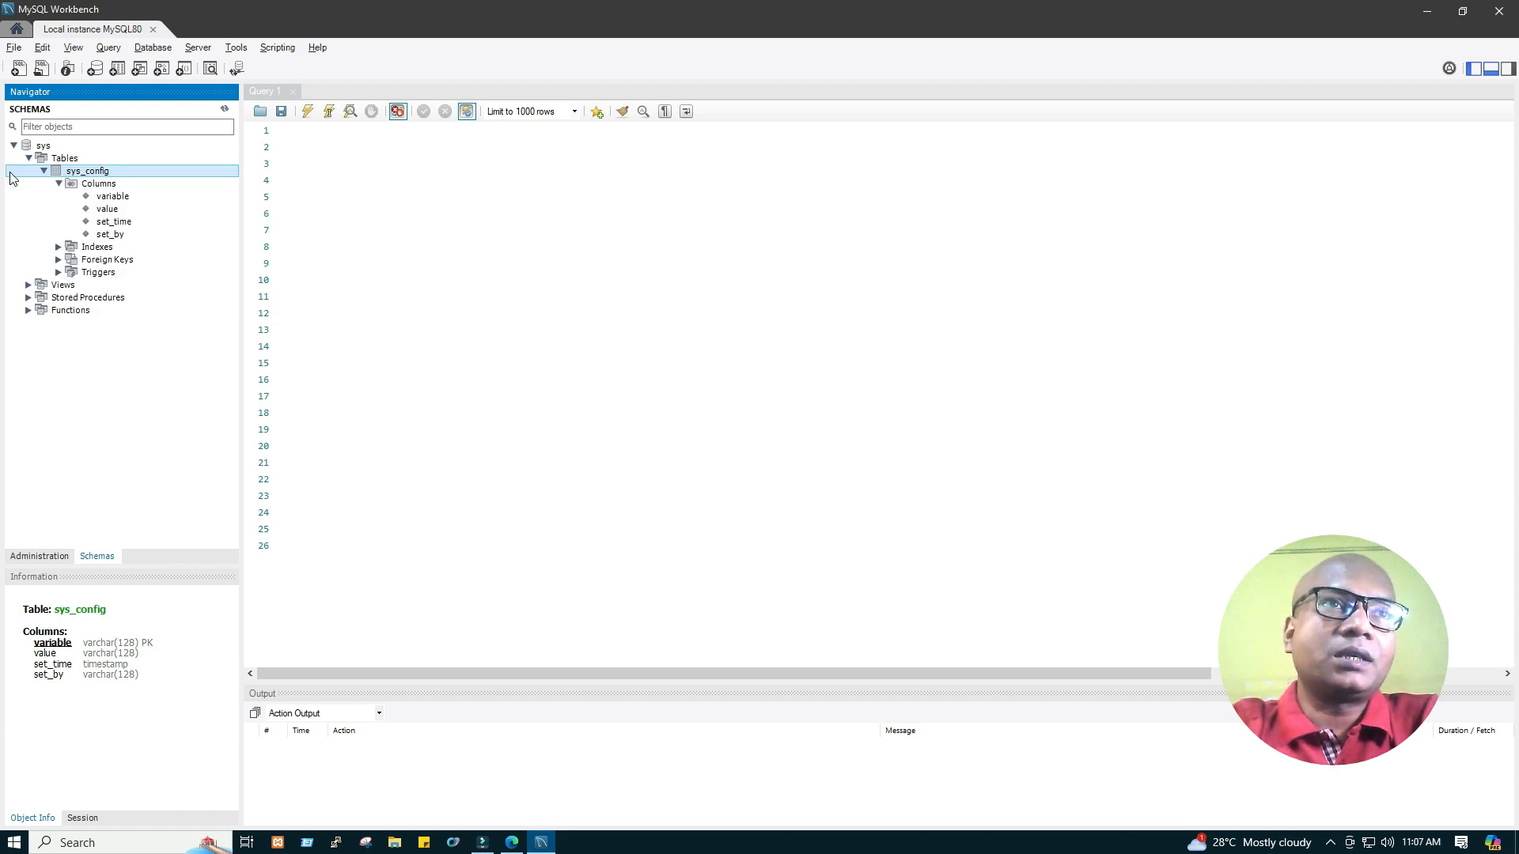
{"action": "left_click", "coordinate": [33, 287]}
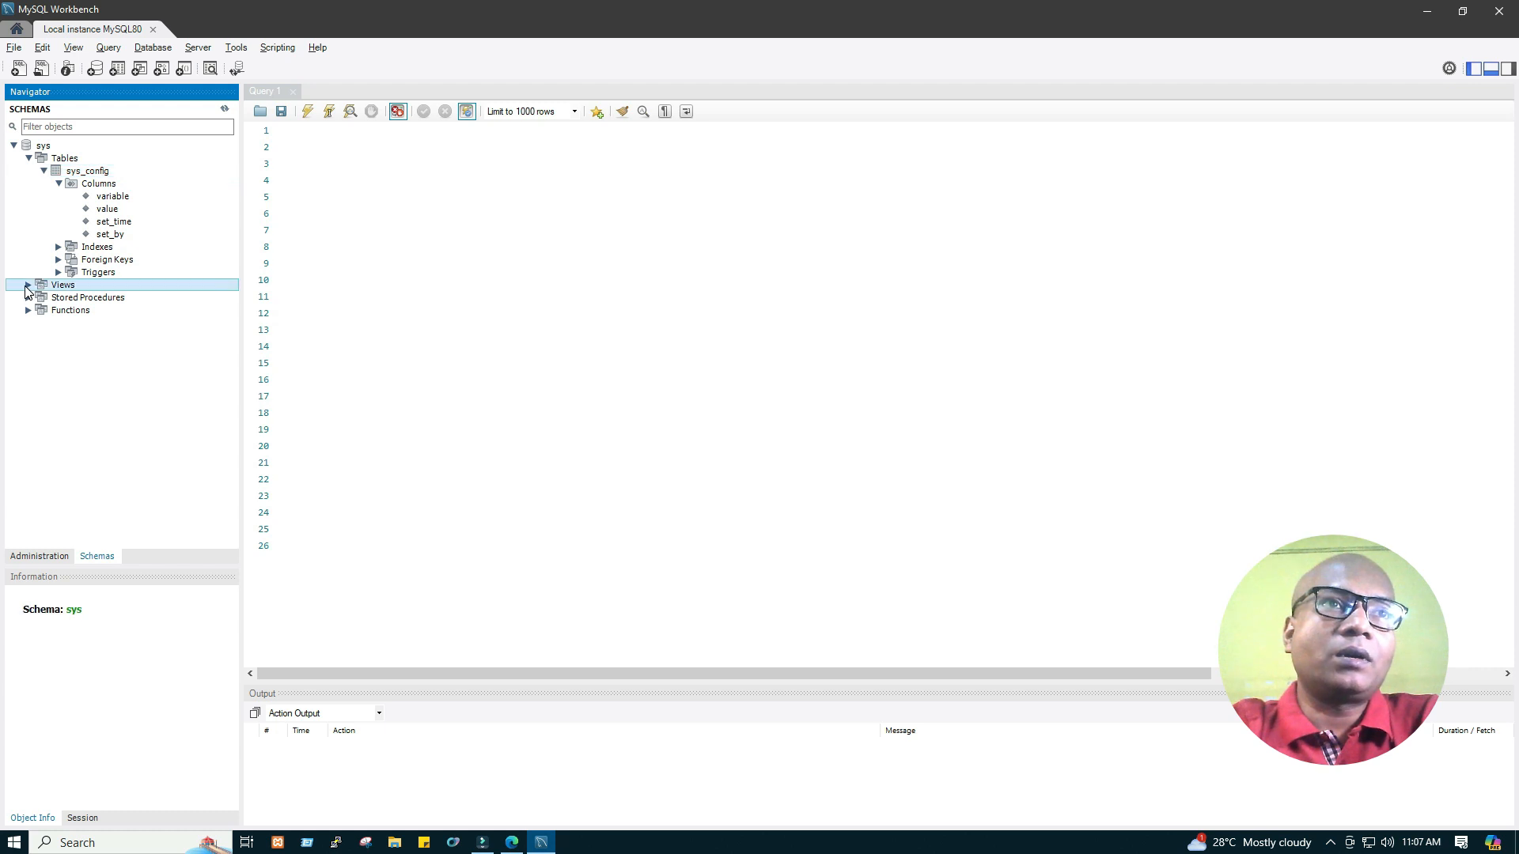
{"action": "left_click", "coordinate": [14, 145]}
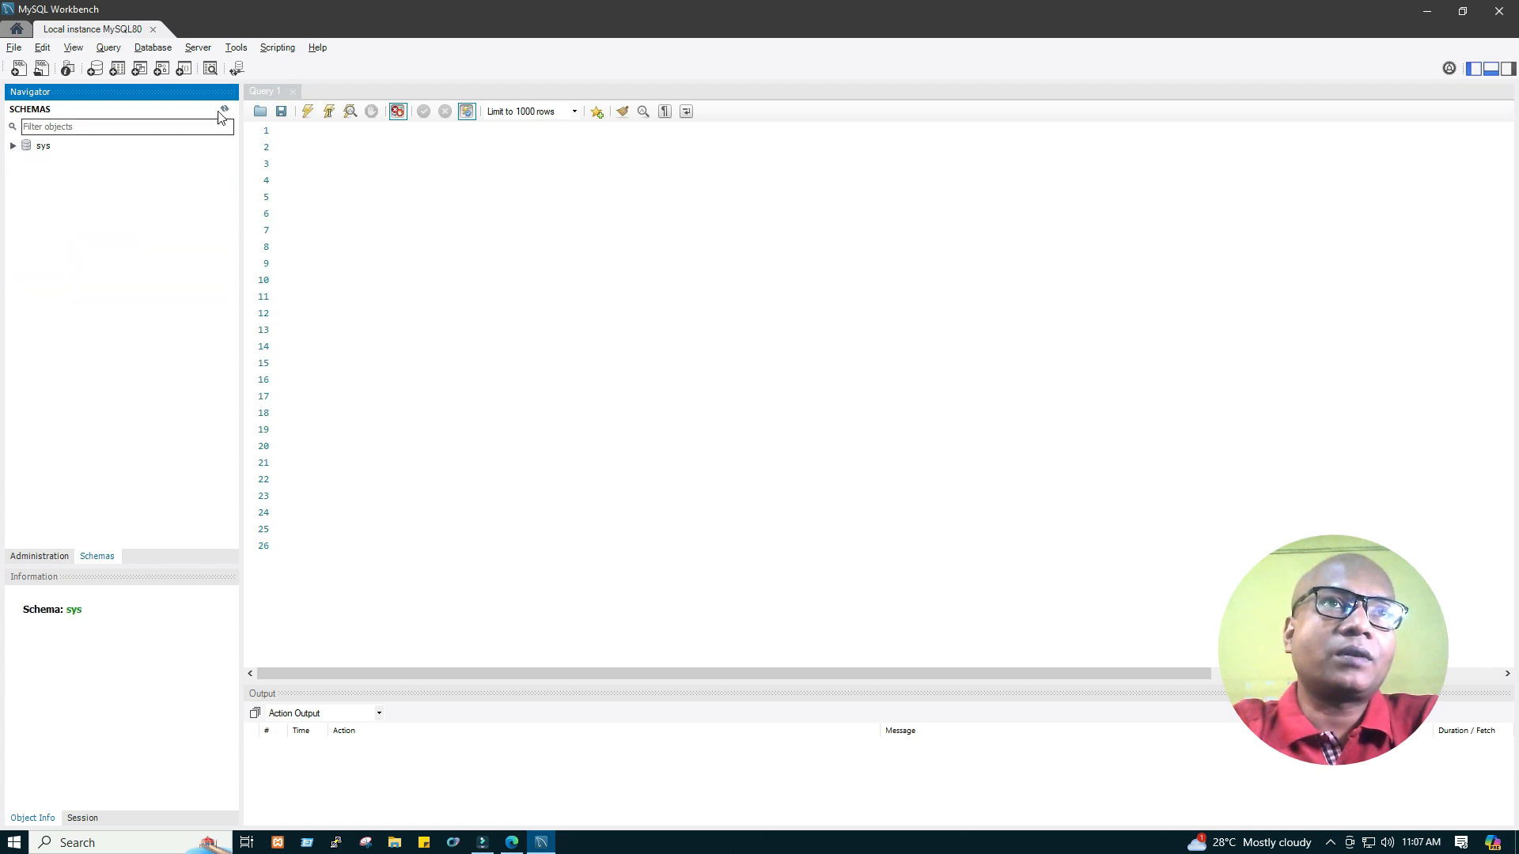
{"action": "left_click", "coordinate": [338, 136]}
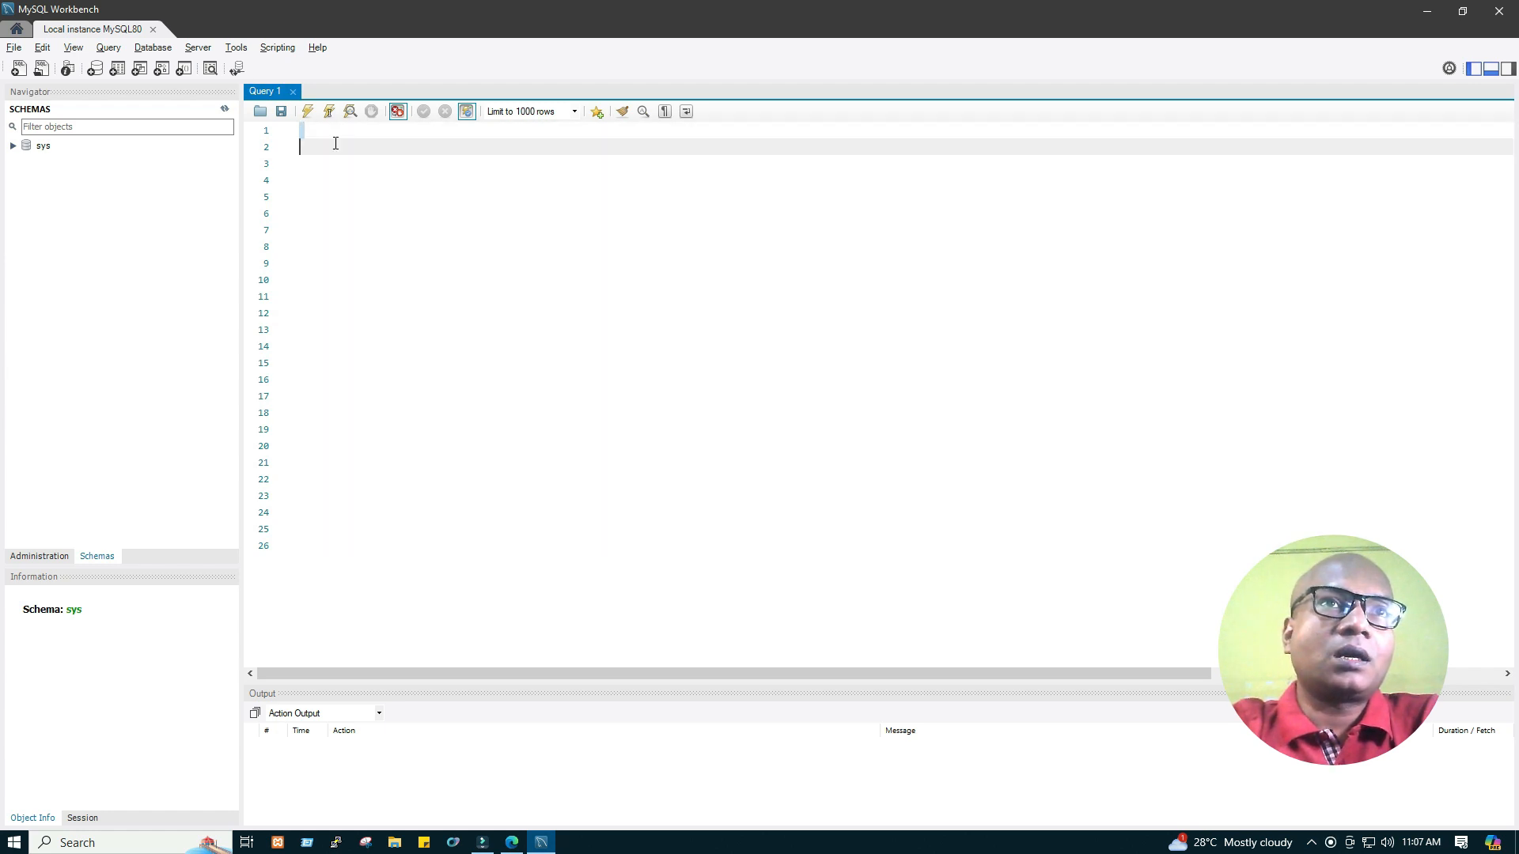
{"action": "left_click_drag", "start_coordinate": [382, 224], "coordinate": [300, 129]}
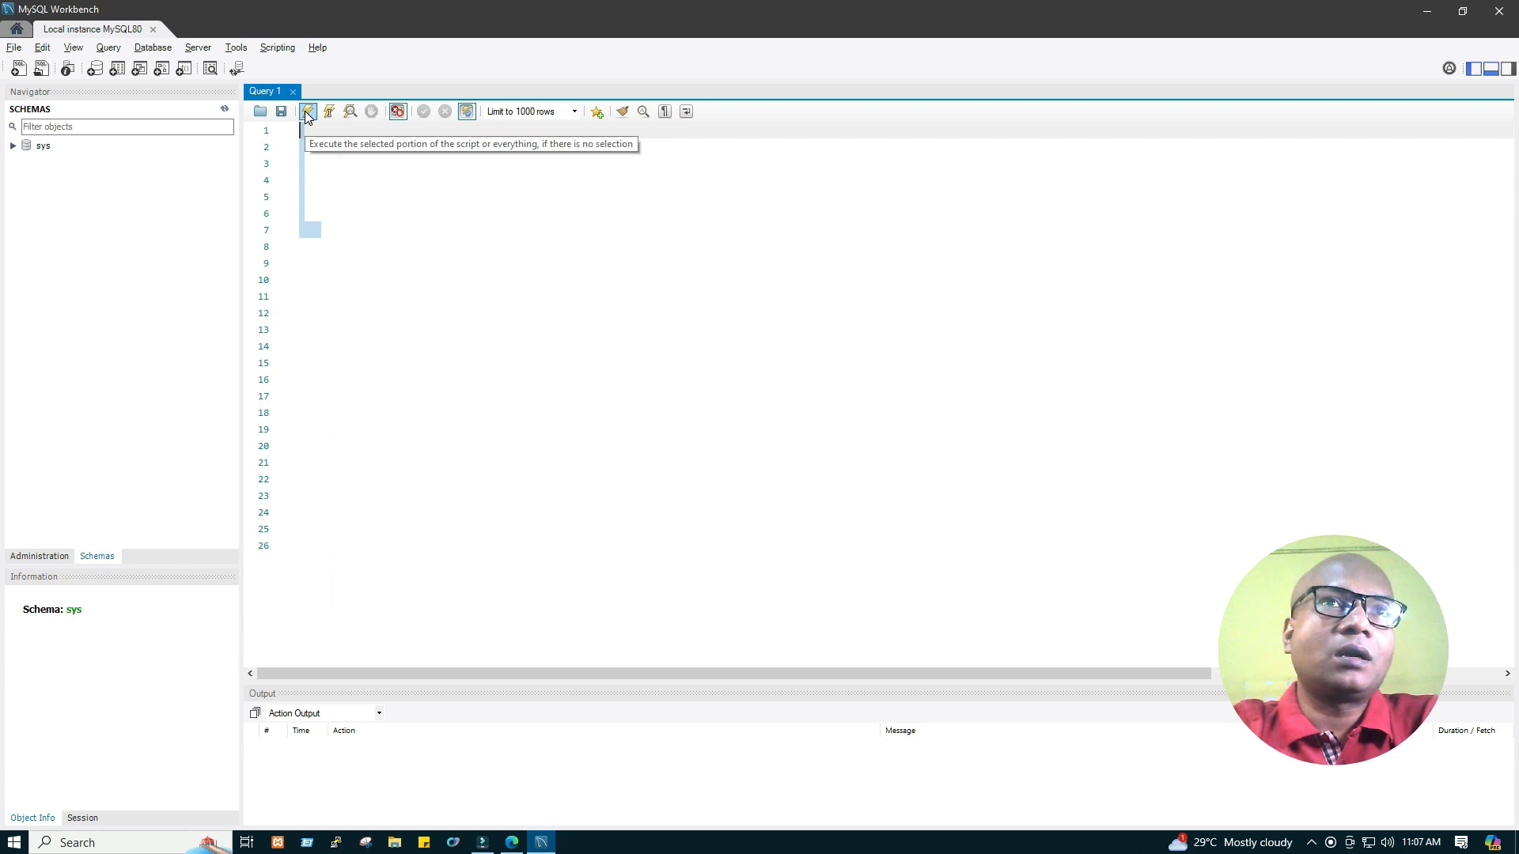
{"action": "left_click", "coordinate": [329, 197]}
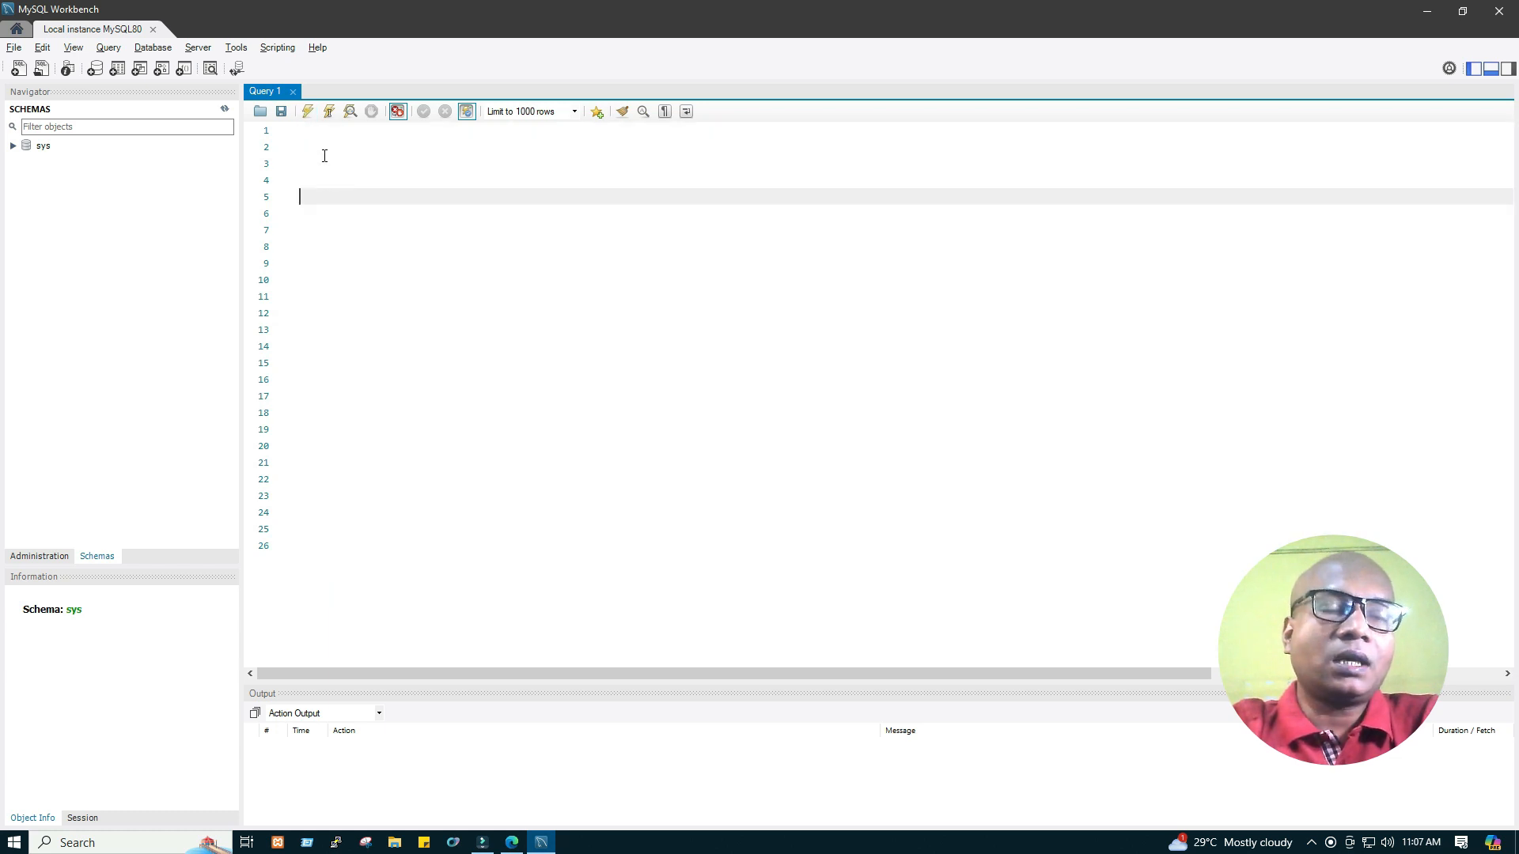
{"action": "left_click", "coordinate": [304, 131]}
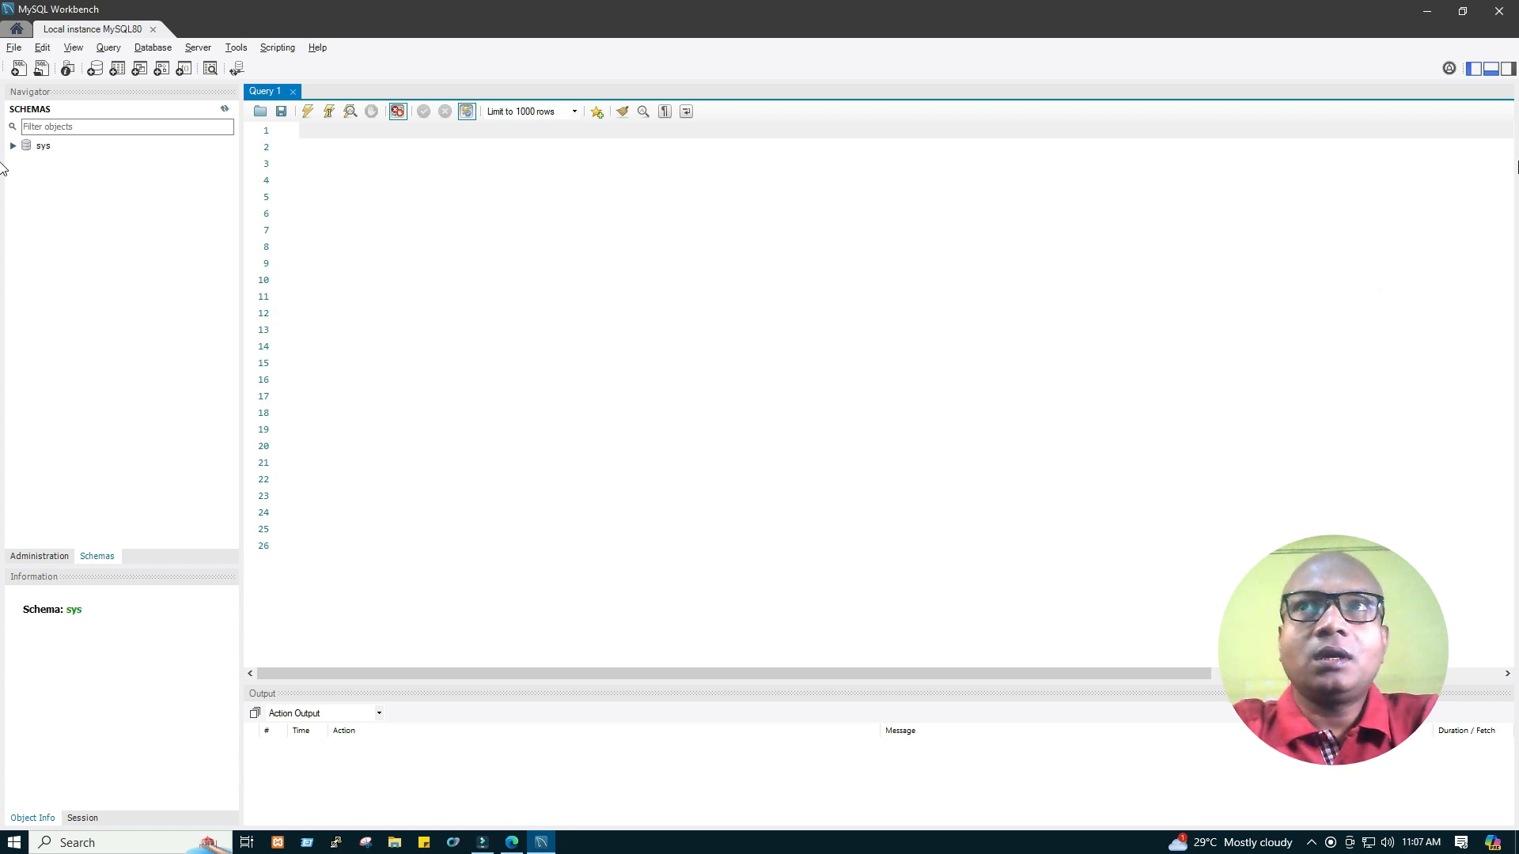
Show the SQL Additions area and read the context help for the UPDATE syntax.
{"action": "left_click", "coordinate": [1510, 71]}
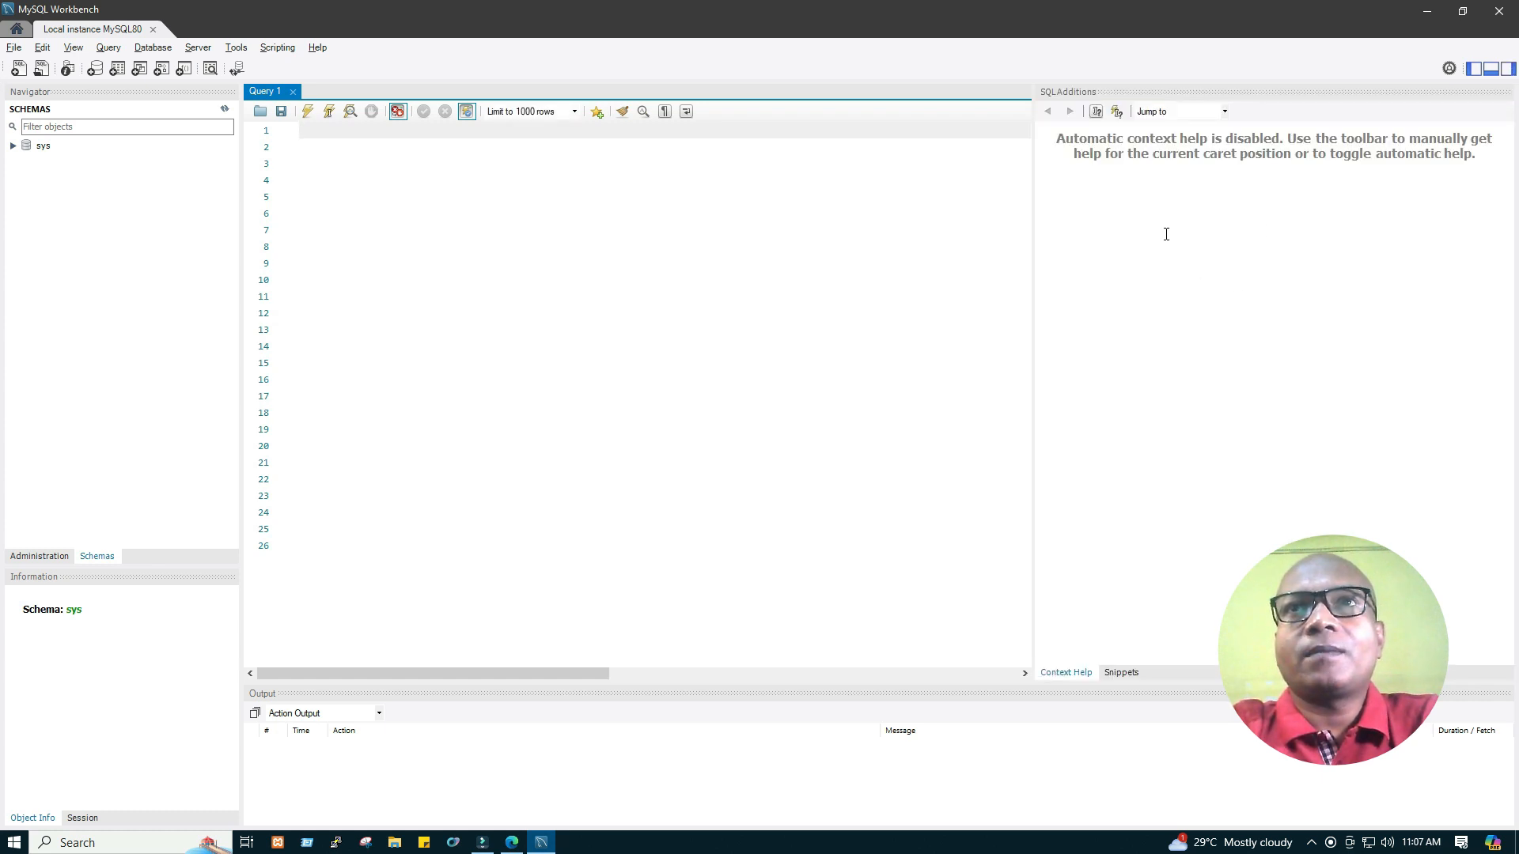
{"action": "left_click", "coordinate": [1168, 119]}
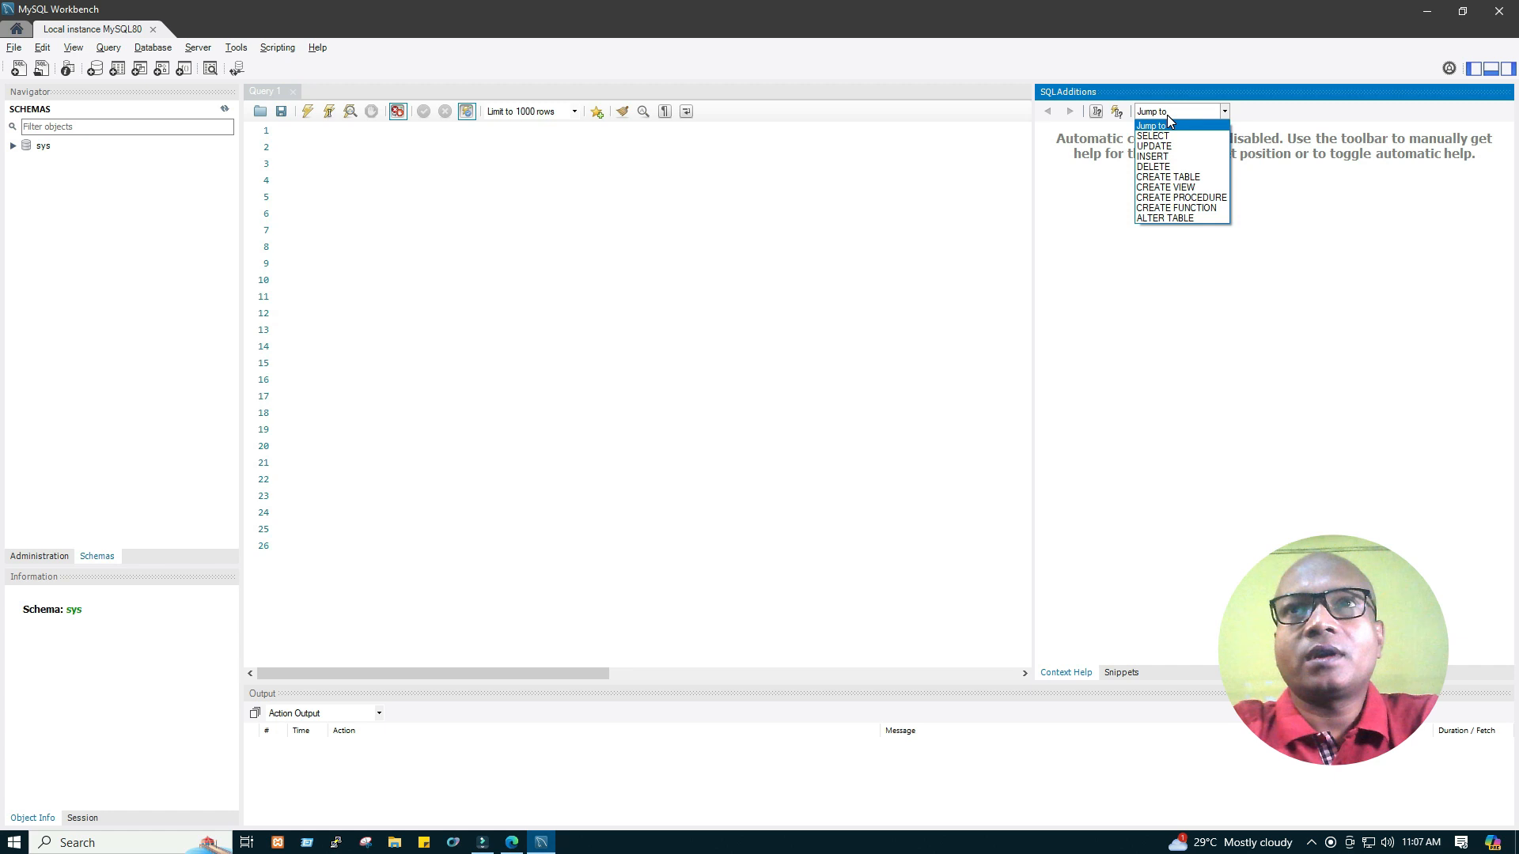
{"action": "left_click", "coordinate": [1168, 117]}
{"action": "left_click", "coordinate": [1168, 117]}
{"action": "left_click", "coordinate": [1169, 147]}
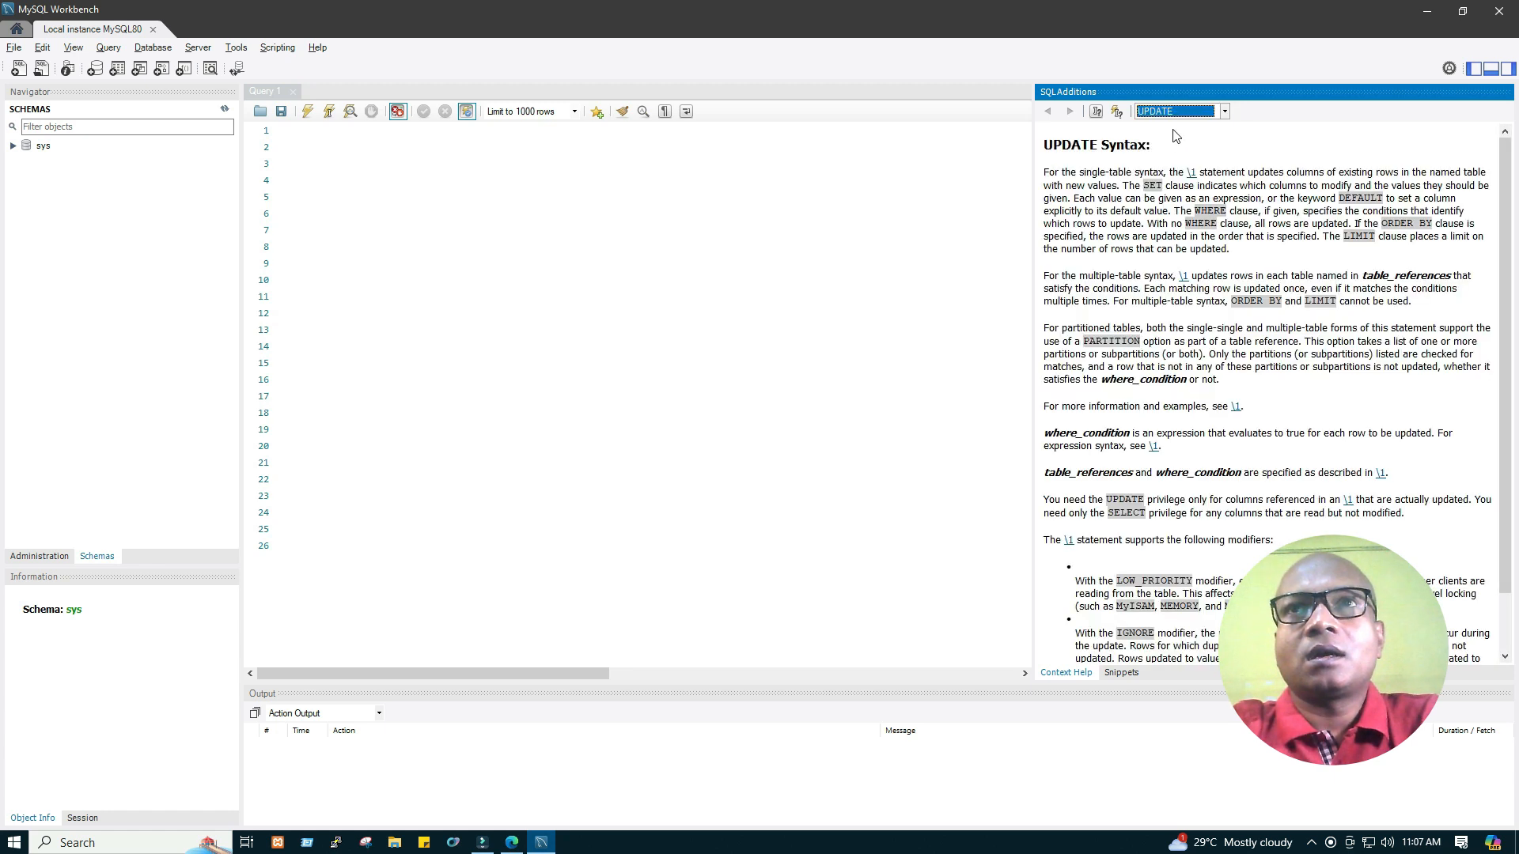
{"action": "scroll", "coordinate": [1191, 478], "scroll_direction": "down", "scroll_amount": 2}
{"action": "scroll", "coordinate": [1190, 478], "scroll_direction": "up", "scroll_amount": 2}
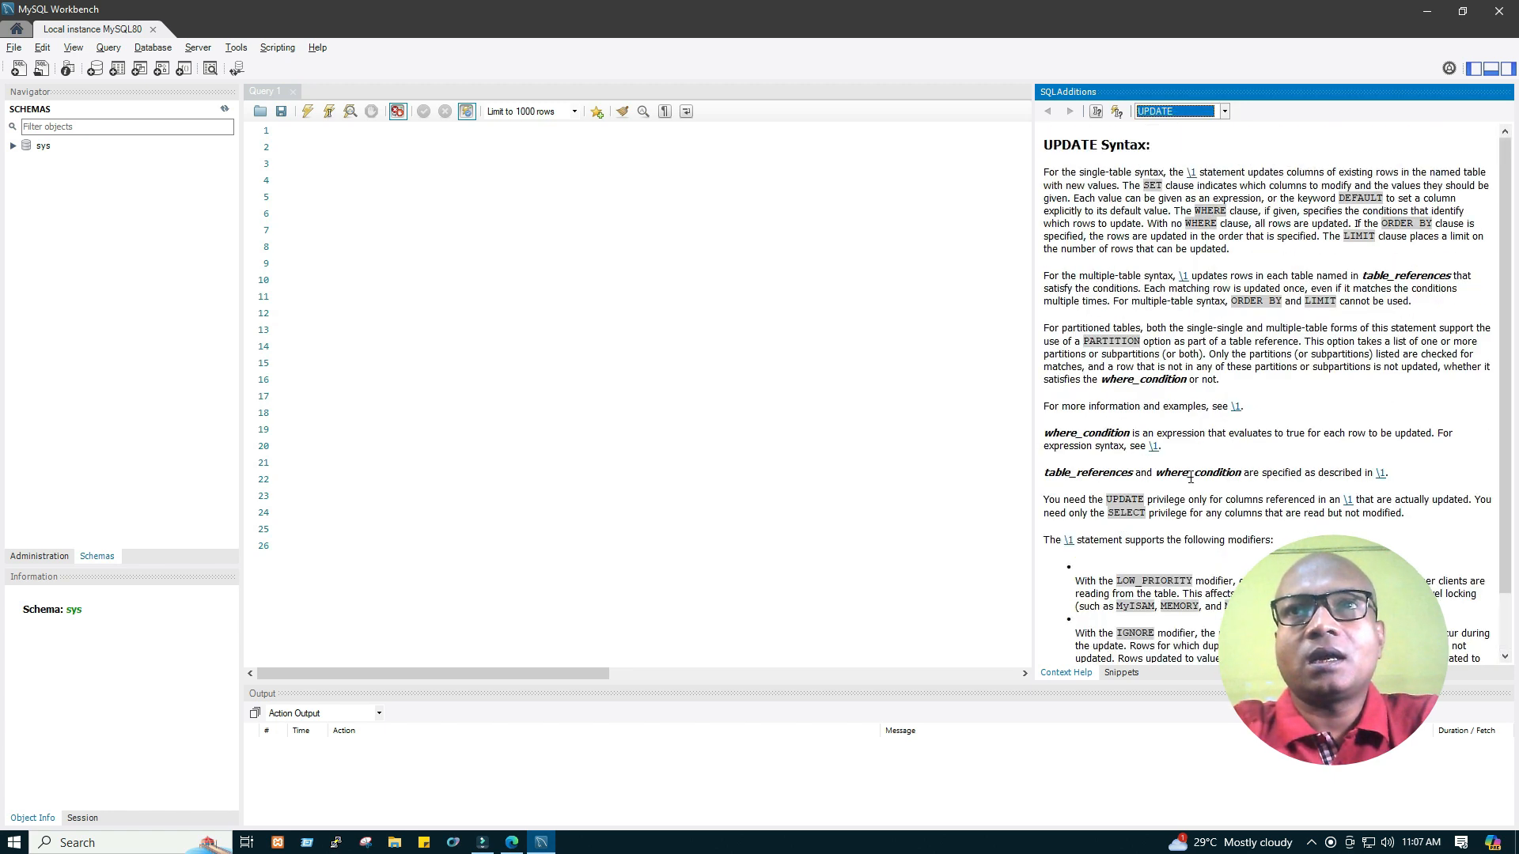
Browse the SQL snippets and examine the DB Mgmt category's syntax templates.
{"action": "left_click", "coordinate": [1121, 673]}
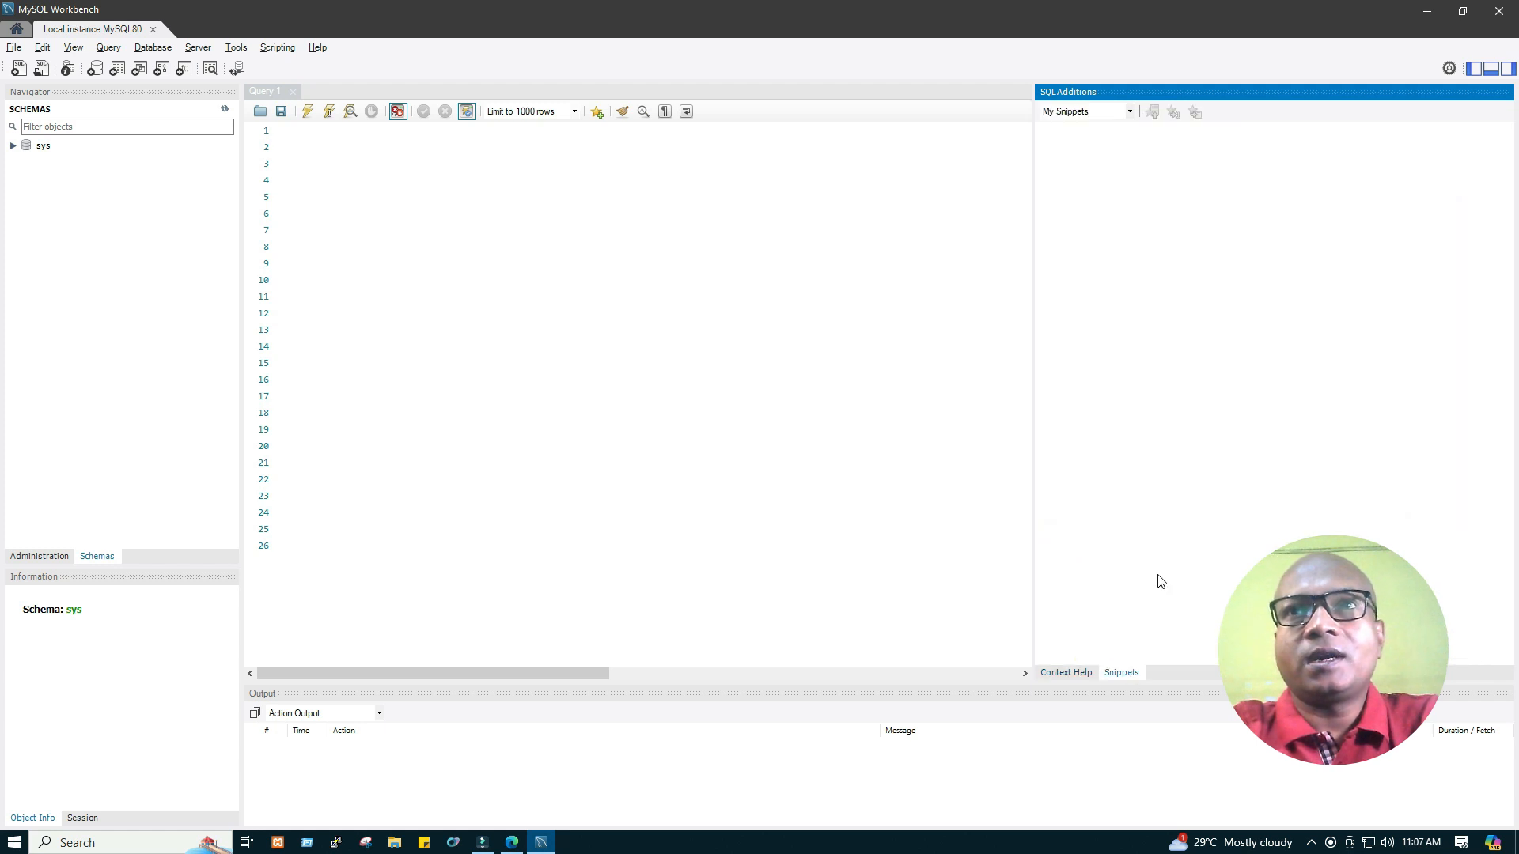
{"action": "left_click", "coordinate": [1098, 115]}
{"action": "left_click", "coordinate": [1097, 136]}
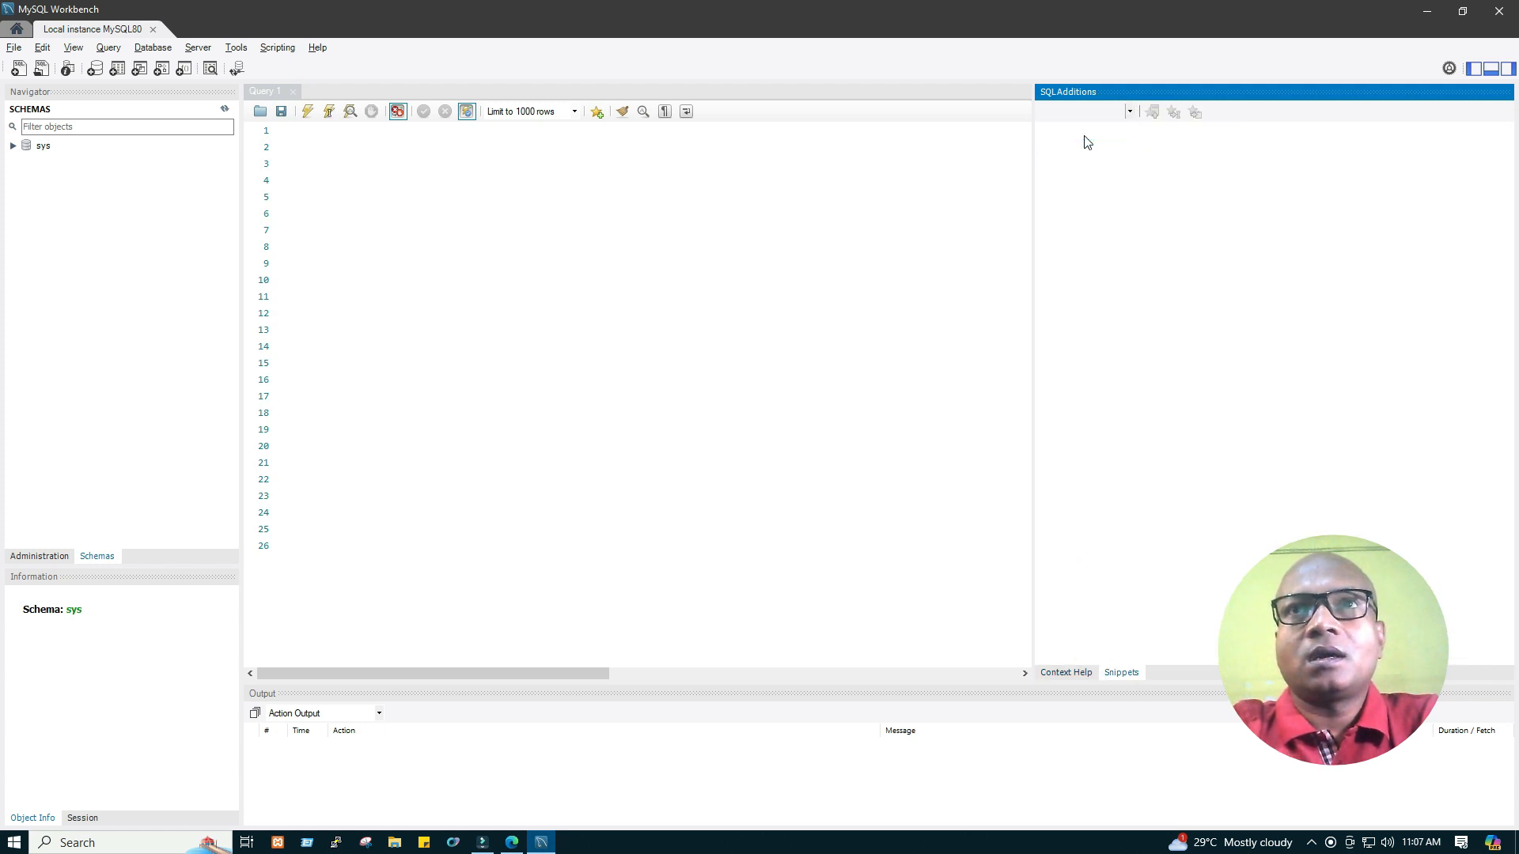
{"action": "left_click", "coordinate": [1109, 144]}
{"action": "left_click", "coordinate": [1188, 182]}
{"action": "left_click", "coordinate": [1179, 297]}
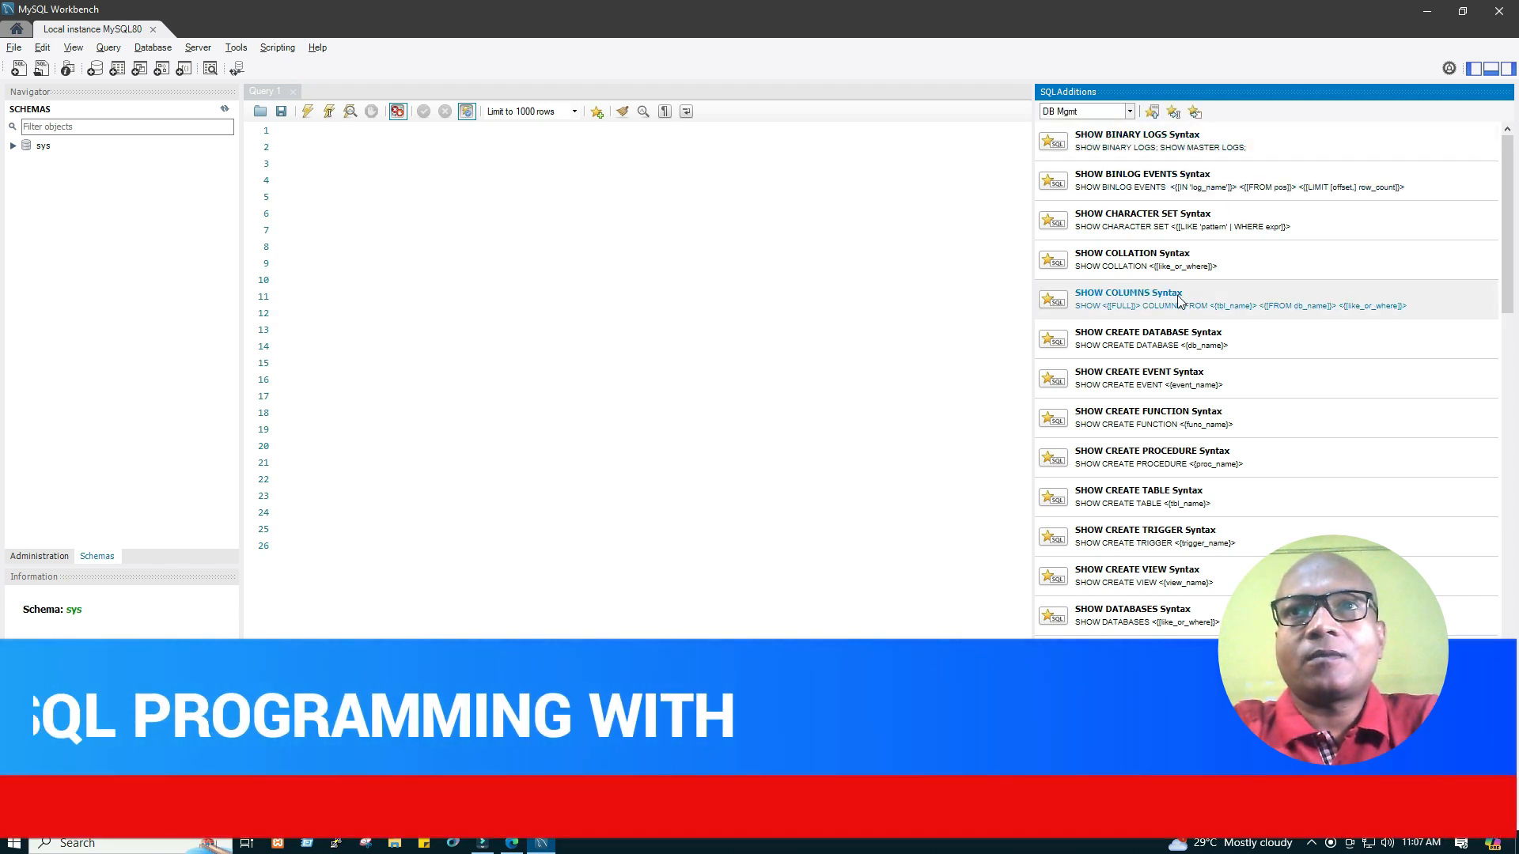
Review the SHOW syntax templates in the DB Mgmt snippets and switch the snippet category to My Snippets.
{"action": "left_click", "coordinate": [1151, 393]}
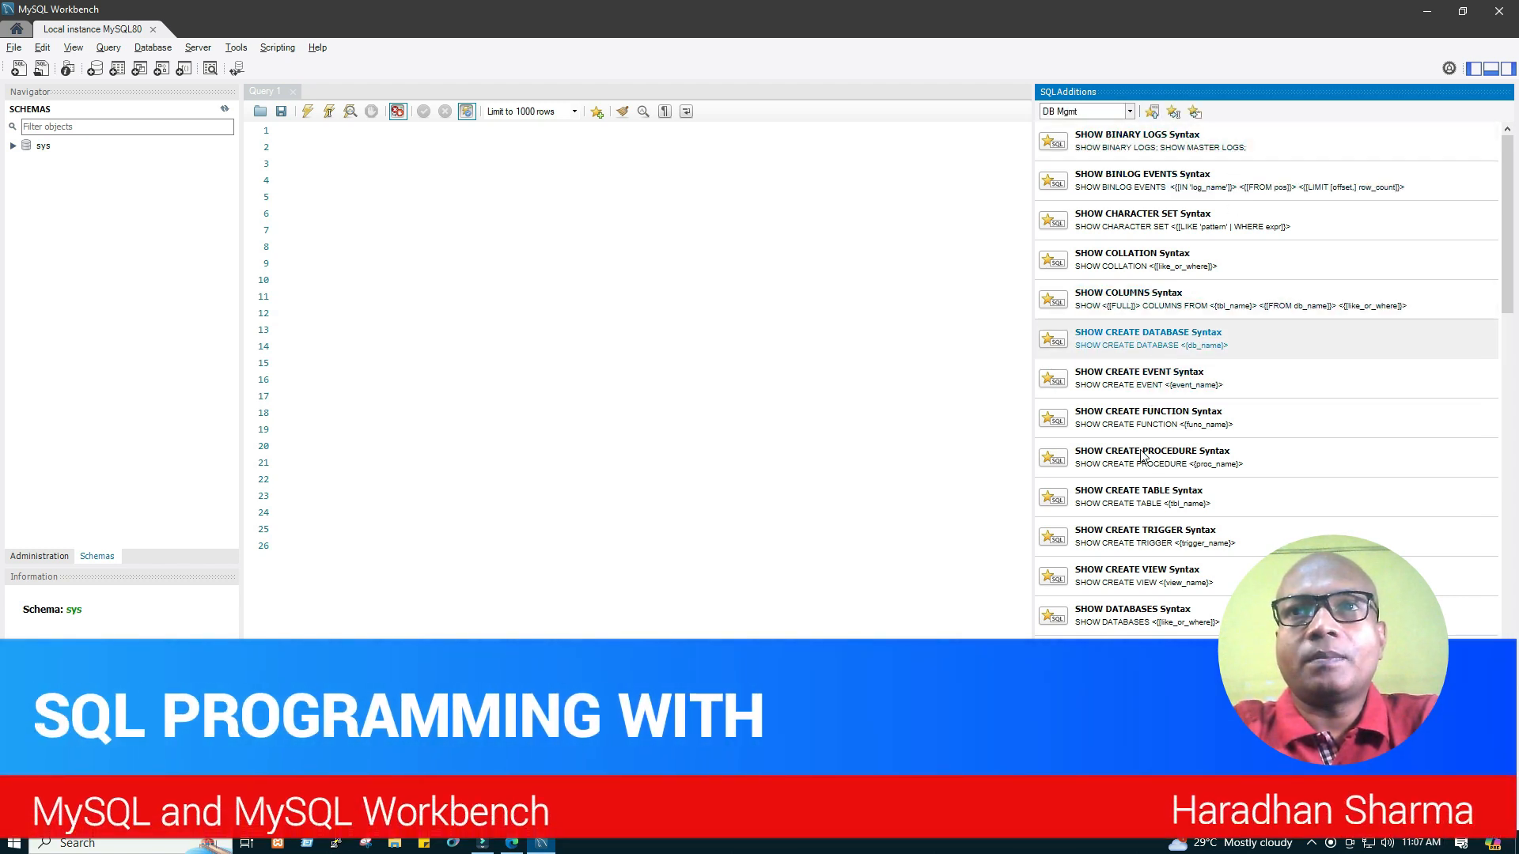
{"action": "scroll", "coordinate": [1195, 475], "scroll_direction": "down", "scroll_amount": 8}
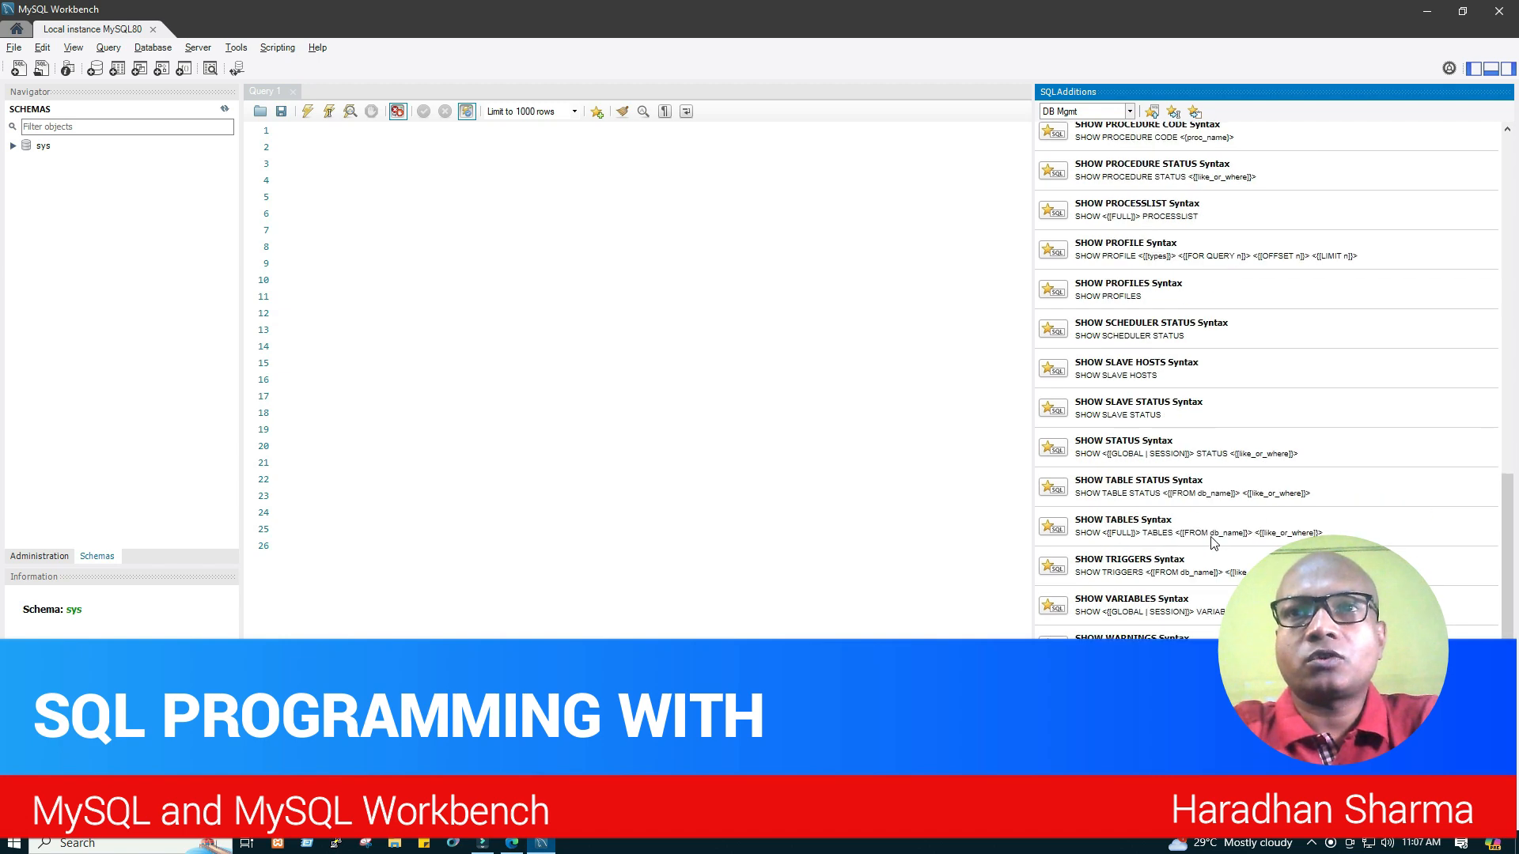
{"action": "scroll", "coordinate": [1210, 543], "scroll_direction": "up", "scroll_amount": 8}
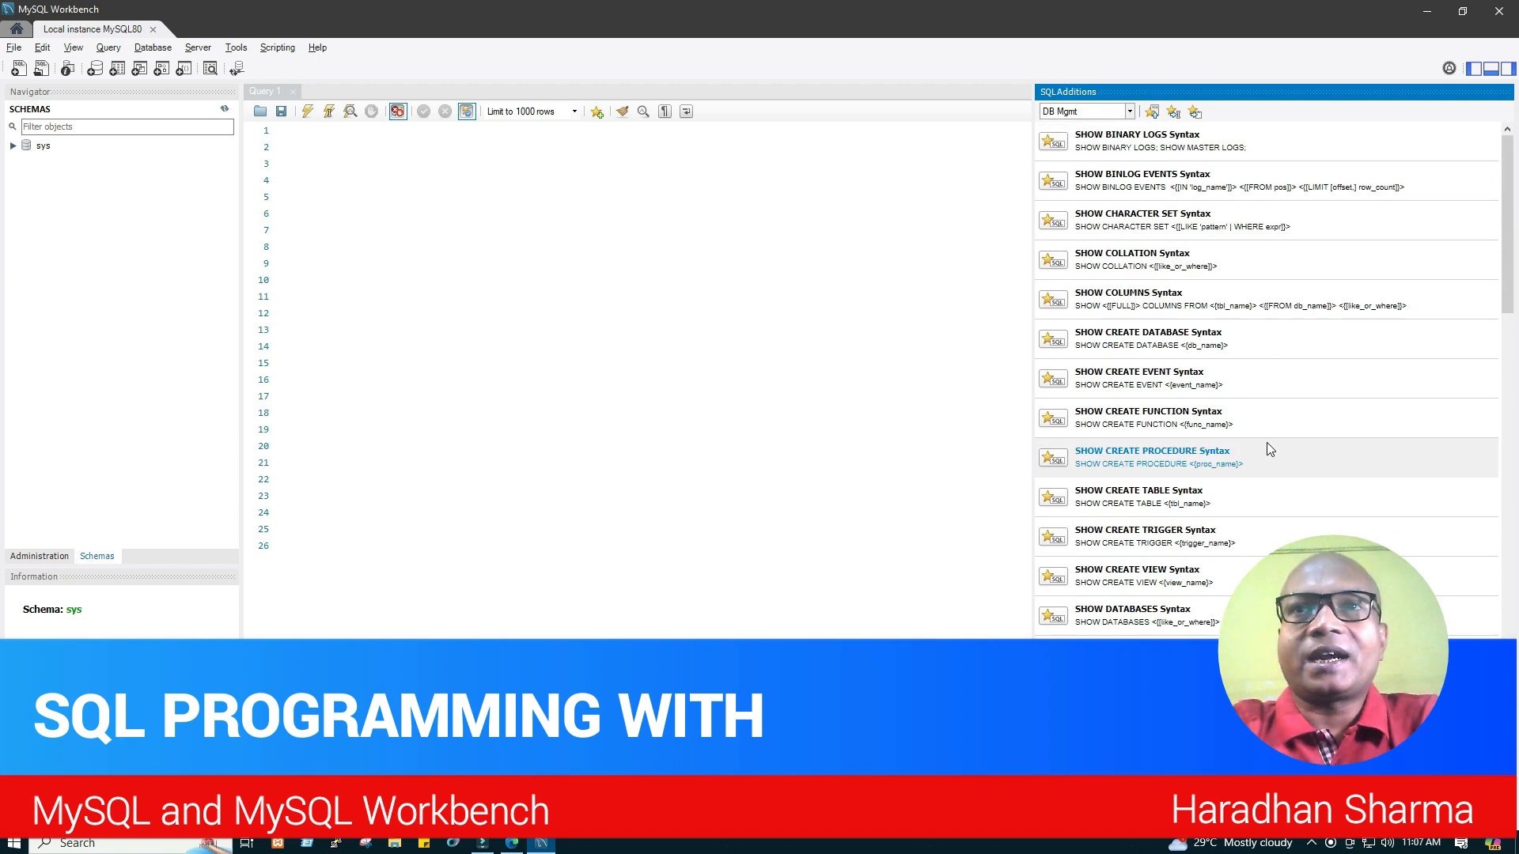
{"action": "left_click", "coordinate": [1089, 115]}
{"action": "left_click", "coordinate": [1071, 126]}
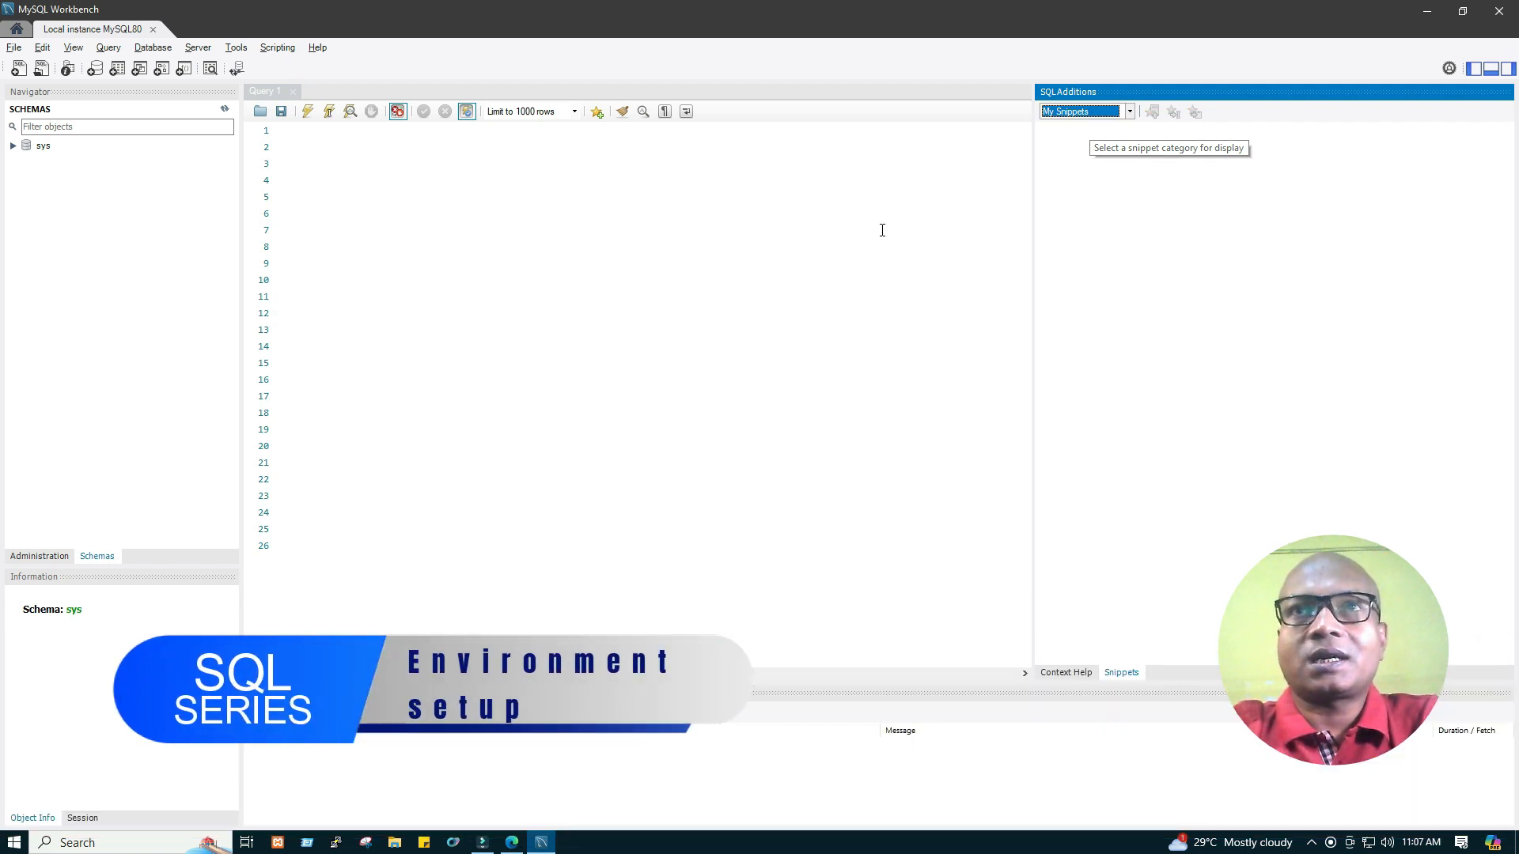
Delete the six blank lines above line 7 in the query editor.
{"action": "left_click", "coordinate": [936, 230]}
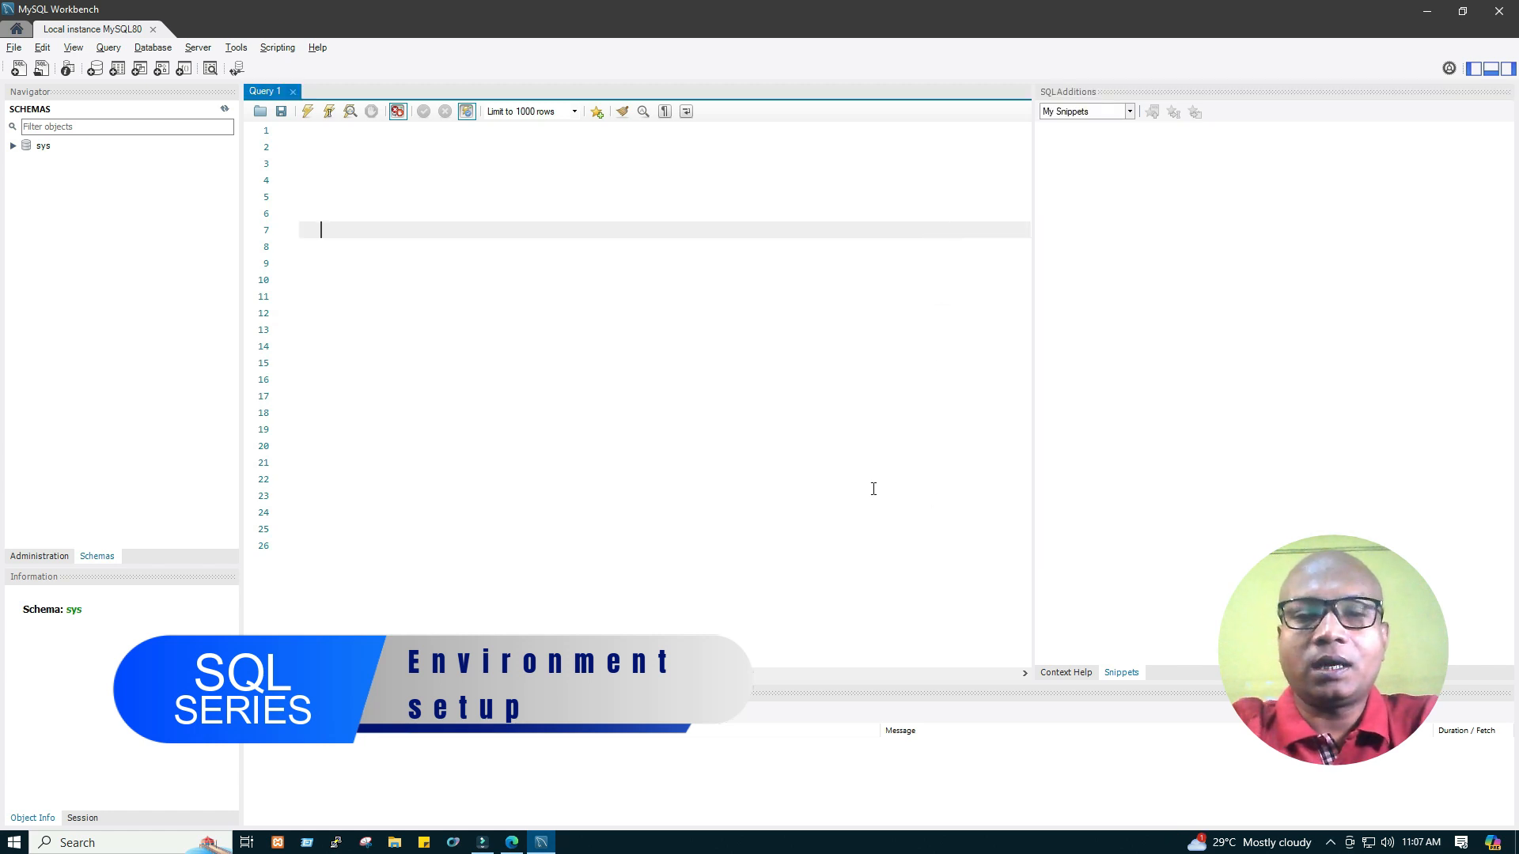
{"action": "key", "text": "BackSpace"}
{"action": "key", "text": "BackSpace"}
{"action": "key", "text": "BackSpace"}
{"action": "key", "text": "BackSpace"}
{"action": "key", "text": "BackSpace"}
{"action": "key", "text": "BackSpace"}
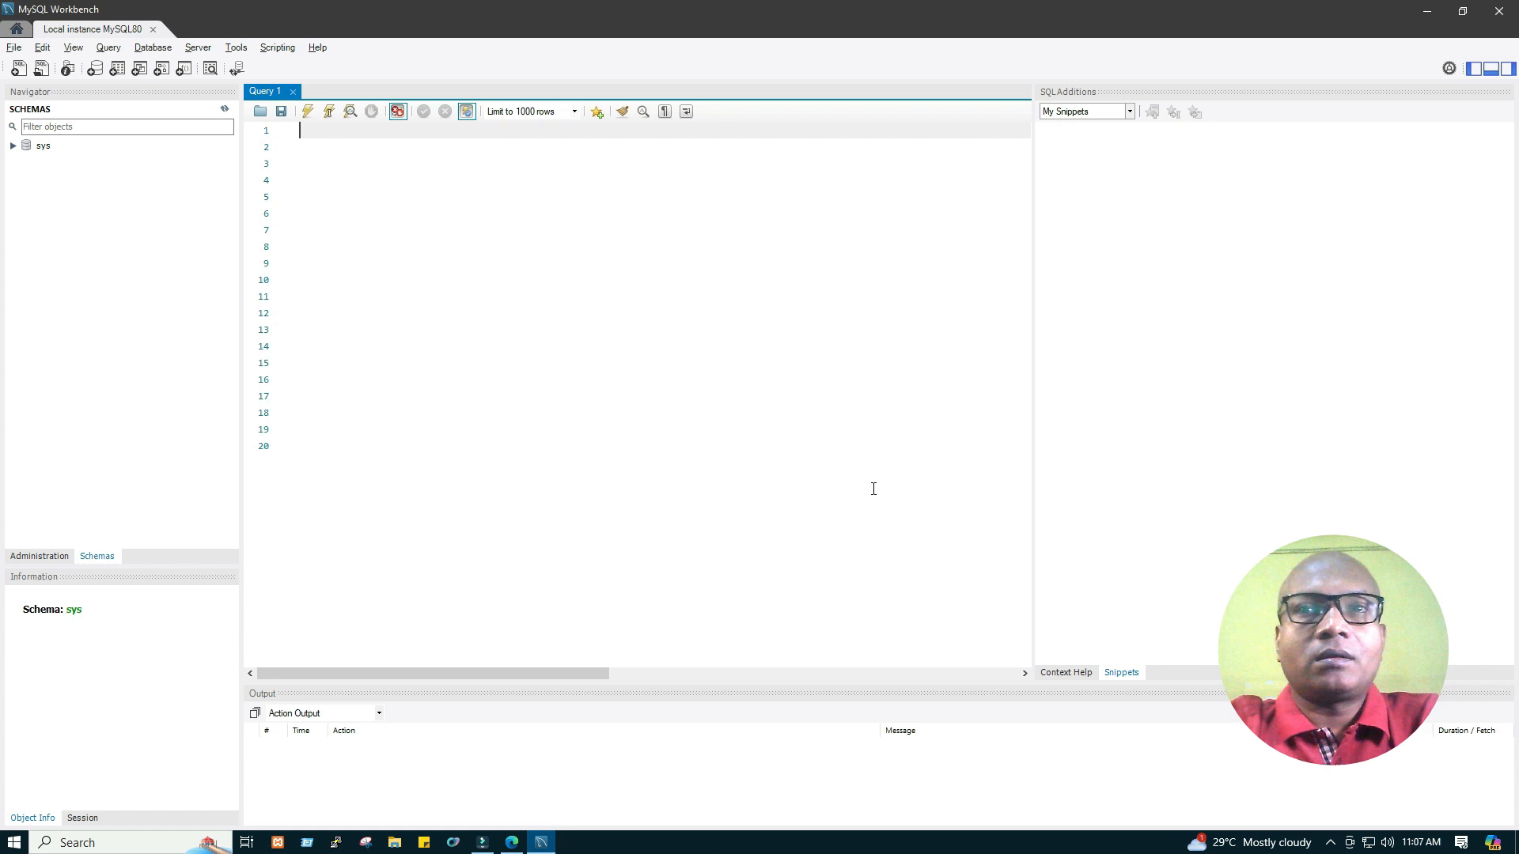
Hide the SQL Additions area after revisiting its context help and snippets, and show the Administration tools in the Navigator.
{"action": "left_click", "coordinate": [1060, 673]}
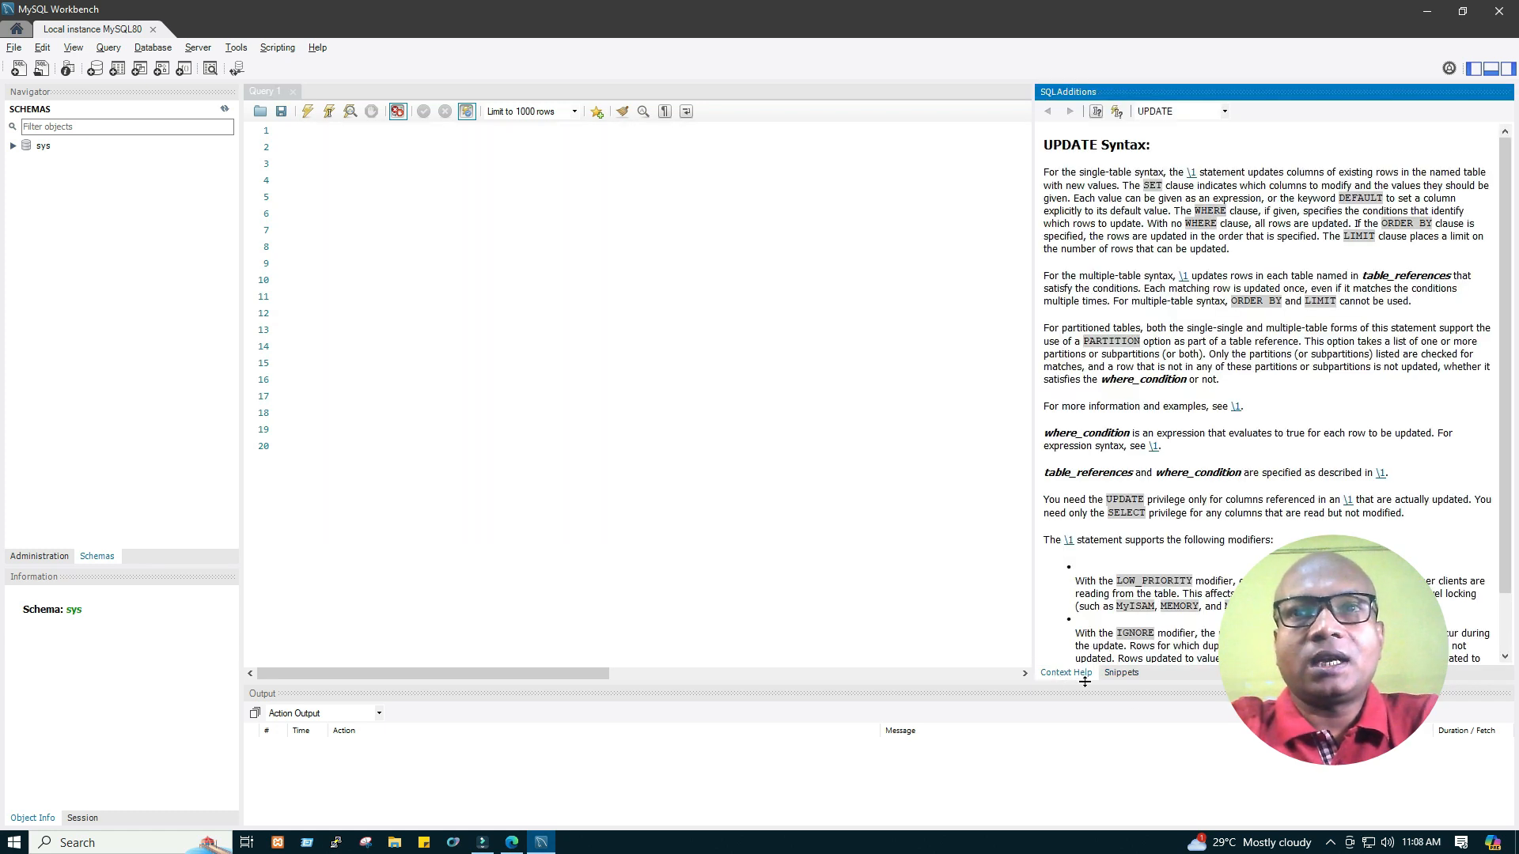
{"action": "left_click", "coordinate": [1120, 673]}
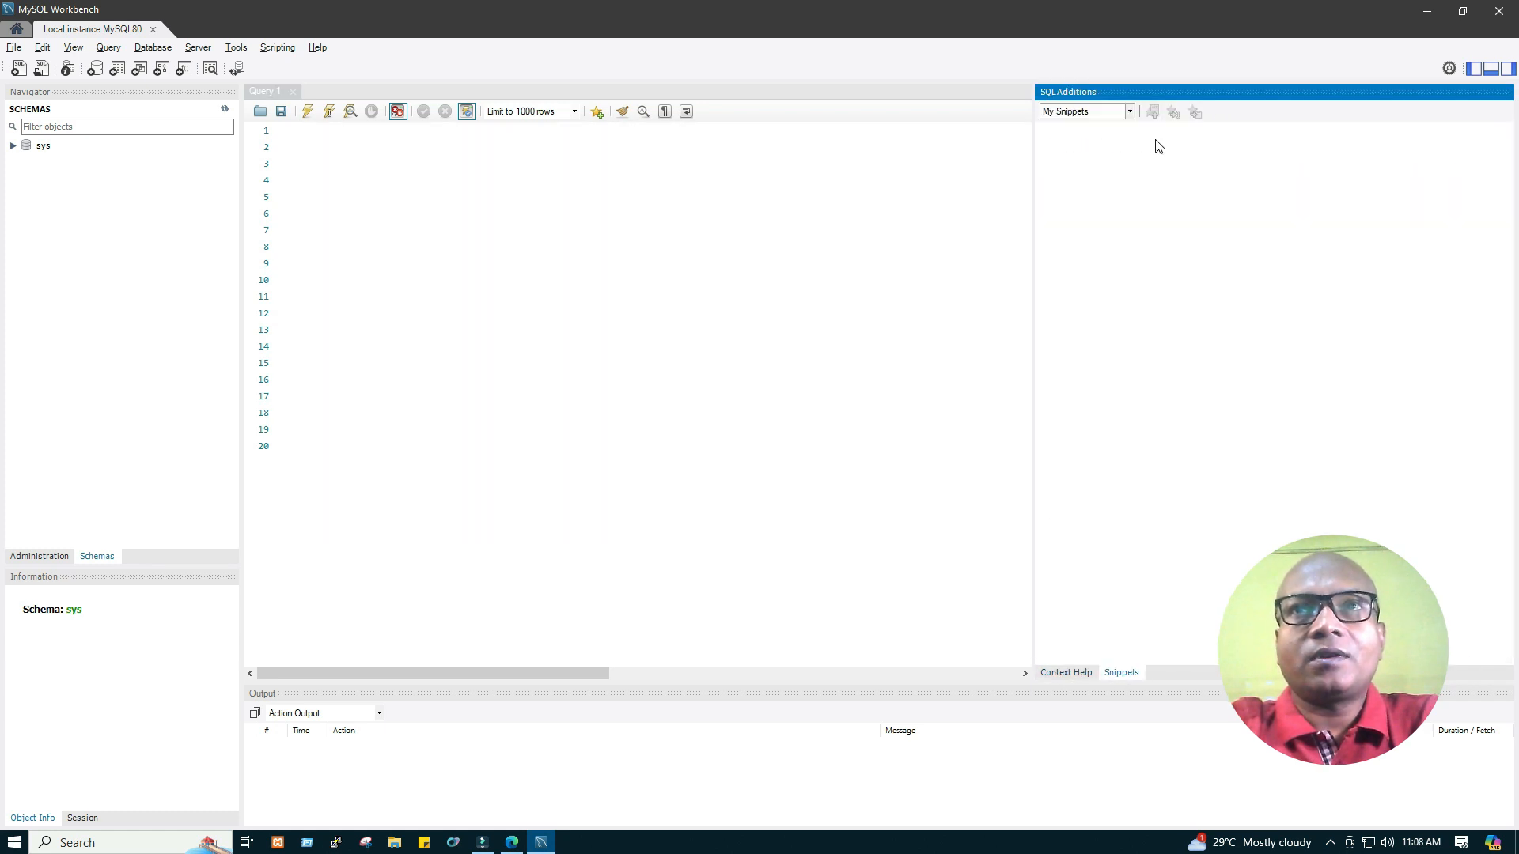
{"action": "left_click", "coordinate": [1509, 69]}
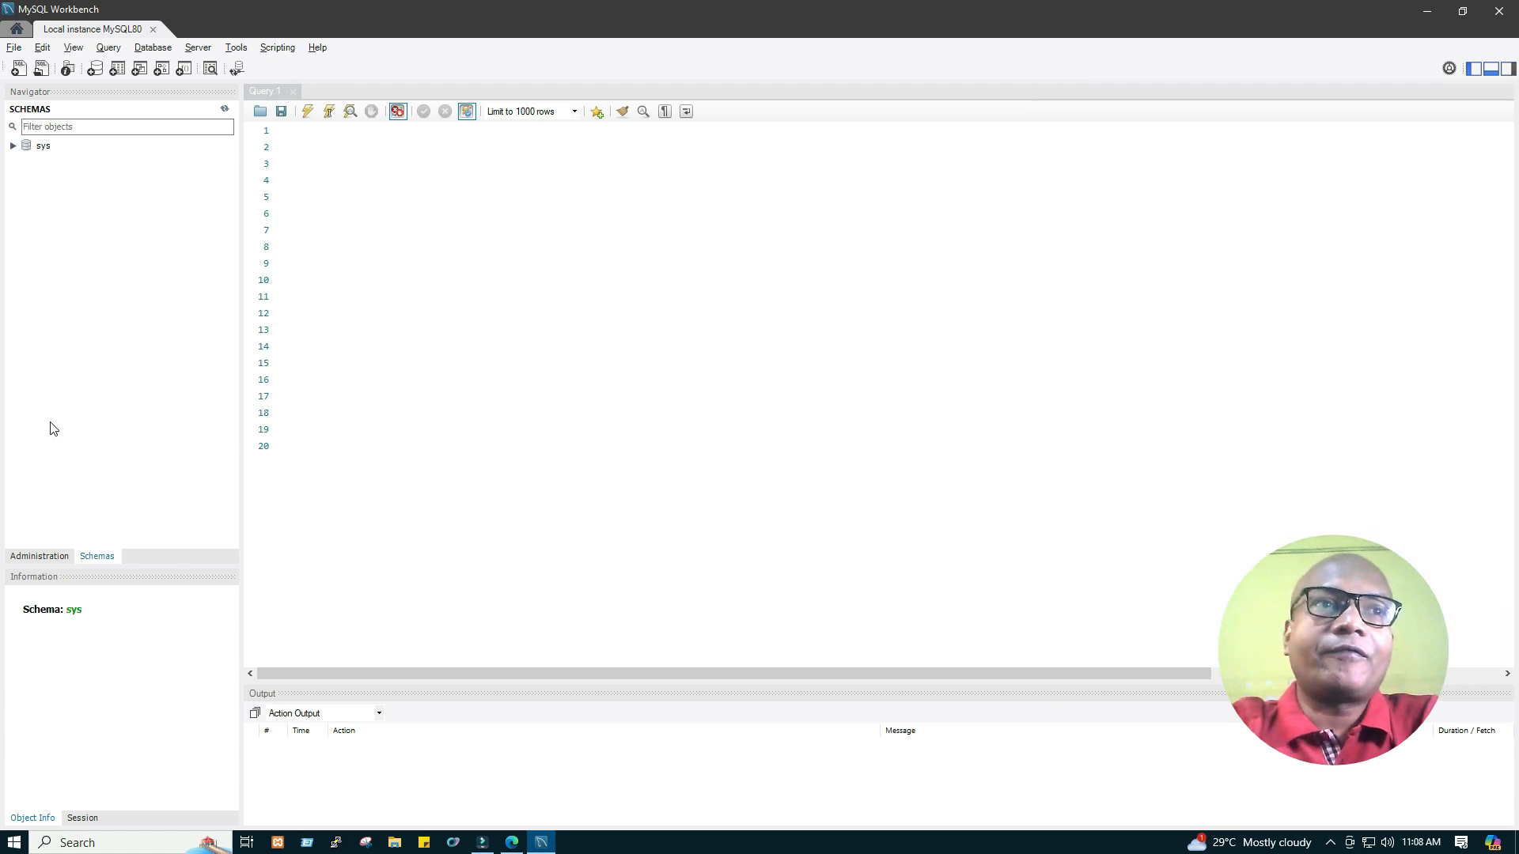
{"action": "left_click", "coordinate": [45, 555]}
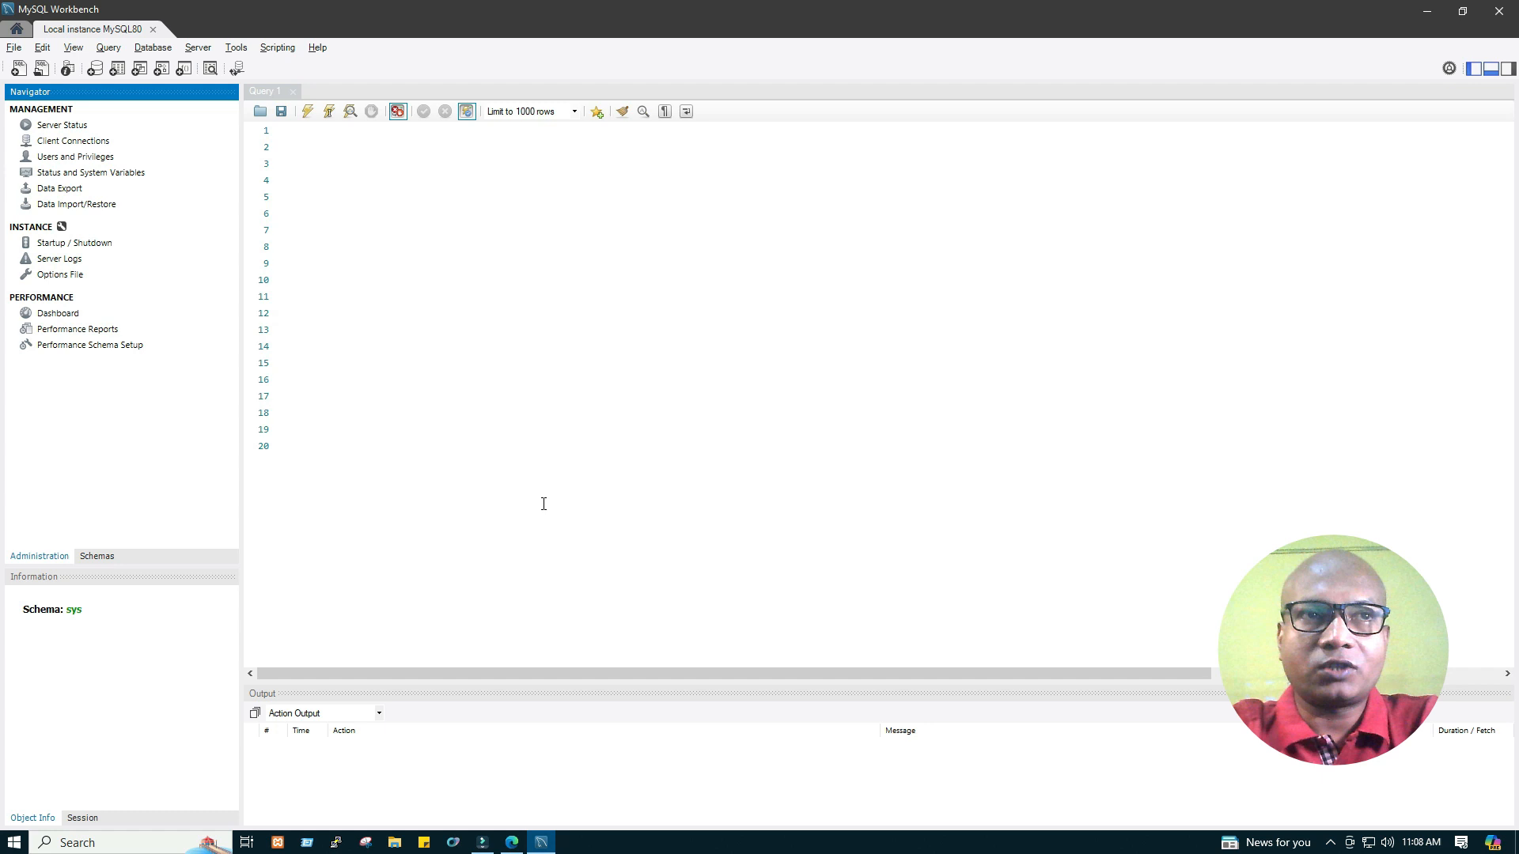
Place the cursor on line 1 of the query editor and enlarge the editor's text for readability.
{"action": "left_click", "coordinate": [333, 164]}
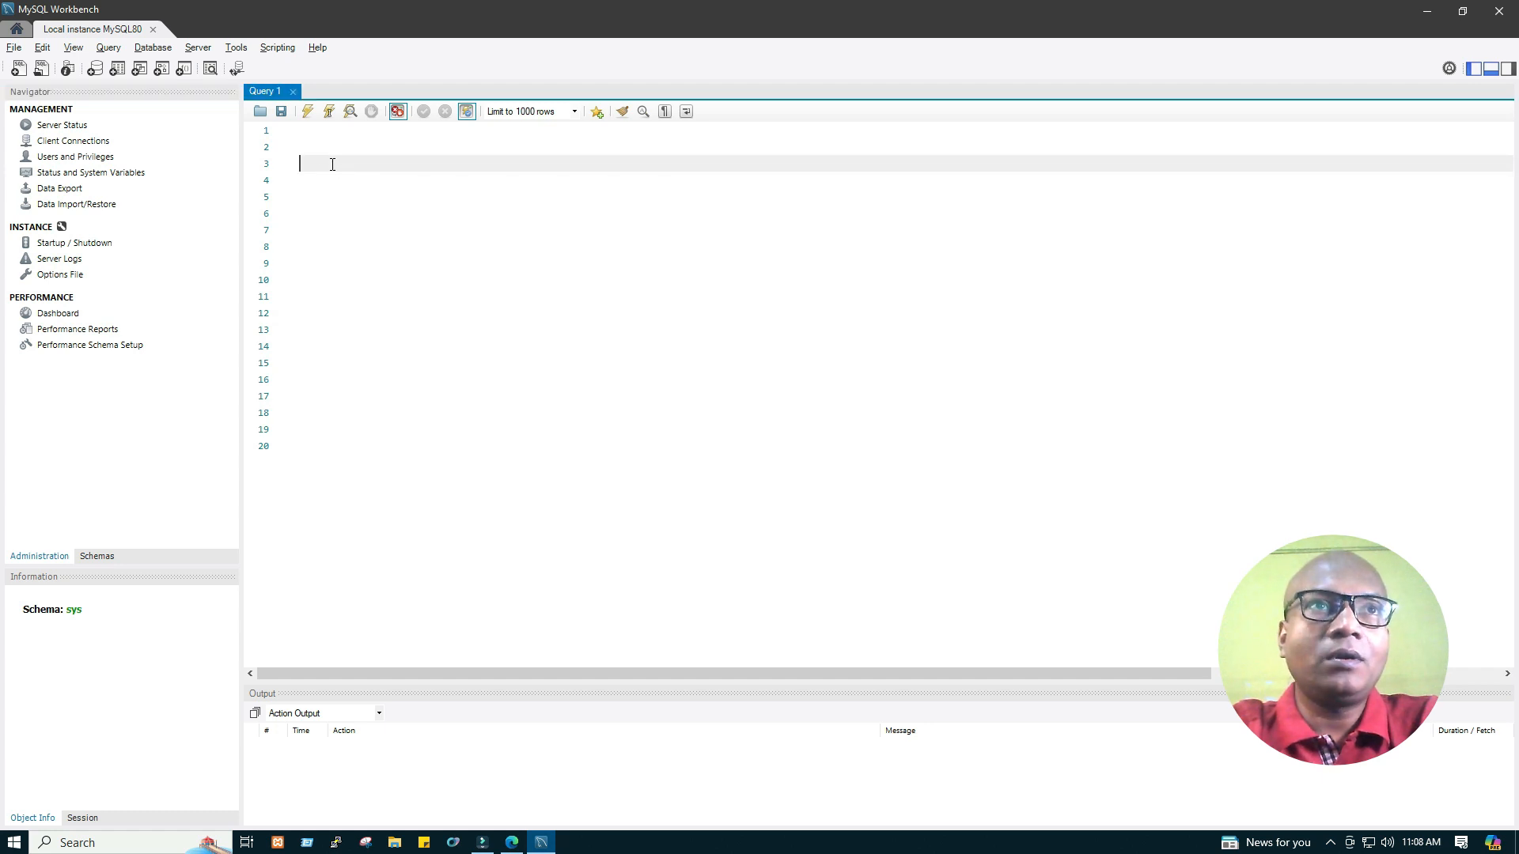
{"action": "left_click", "coordinate": [300, 131]}
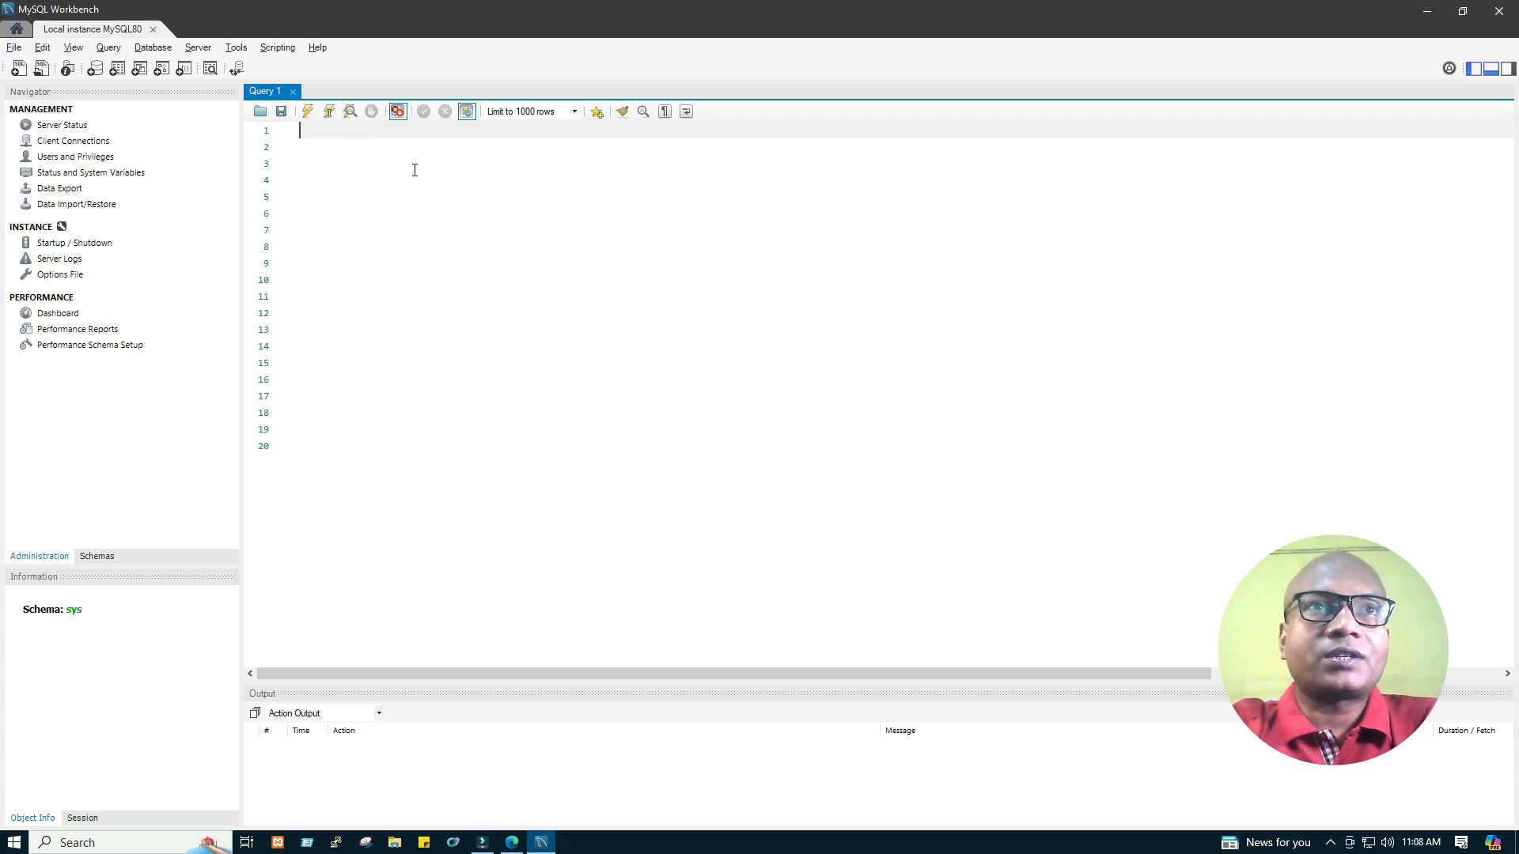
{"action": "scroll", "coordinate": [457, 239], "scroll_direction": "up", "scroll_amount": 10}
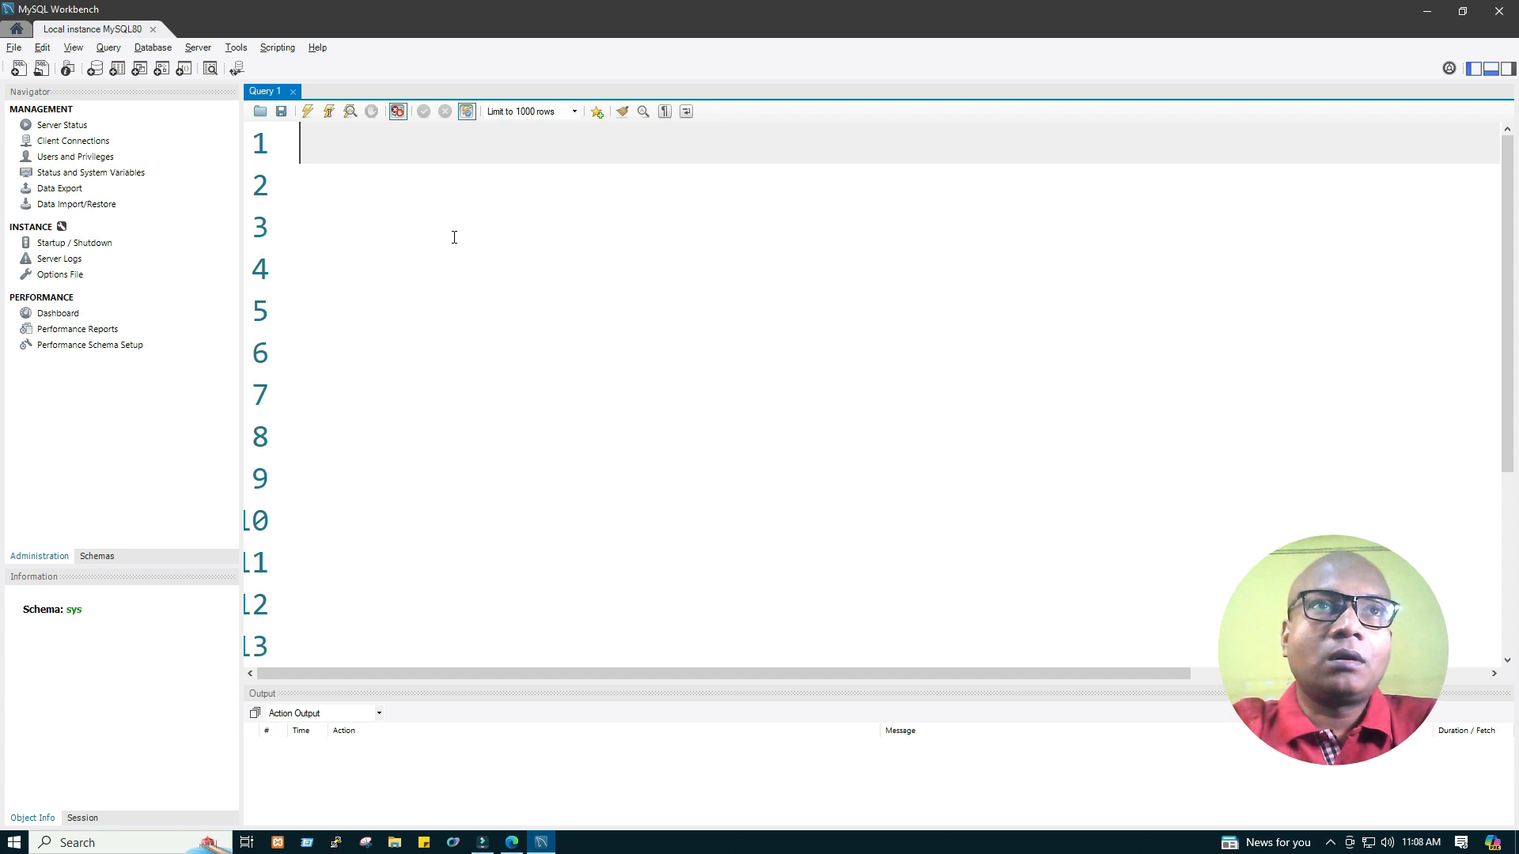
{"action": "scroll", "coordinate": [454, 238], "scroll_direction": "down", "scroll_amount": 6}
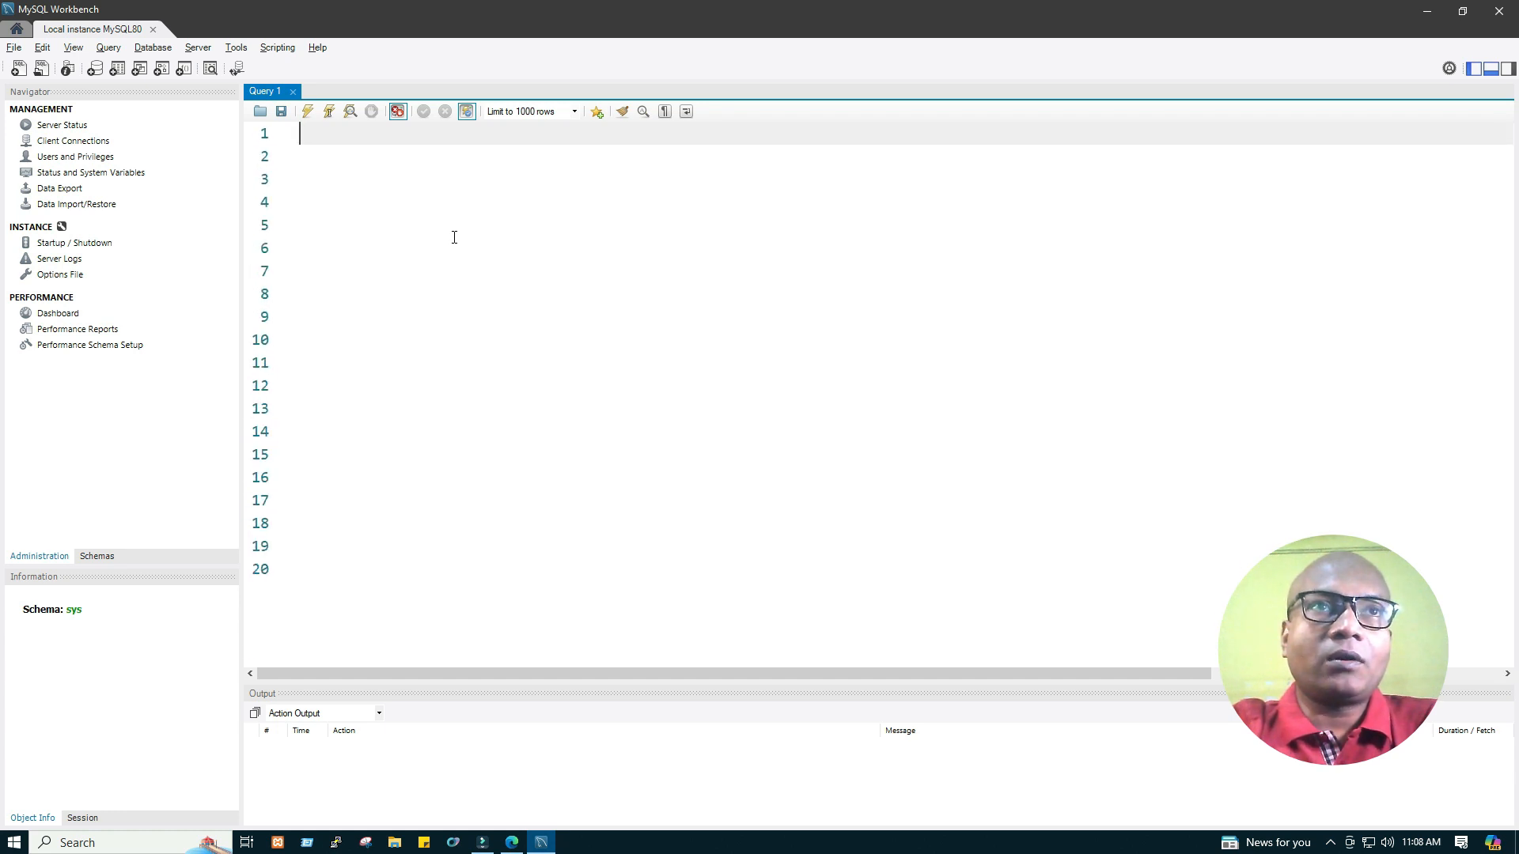
{"action": "scroll", "coordinate": [454, 238], "scroll_direction": "down", "scroll_amount": 3}
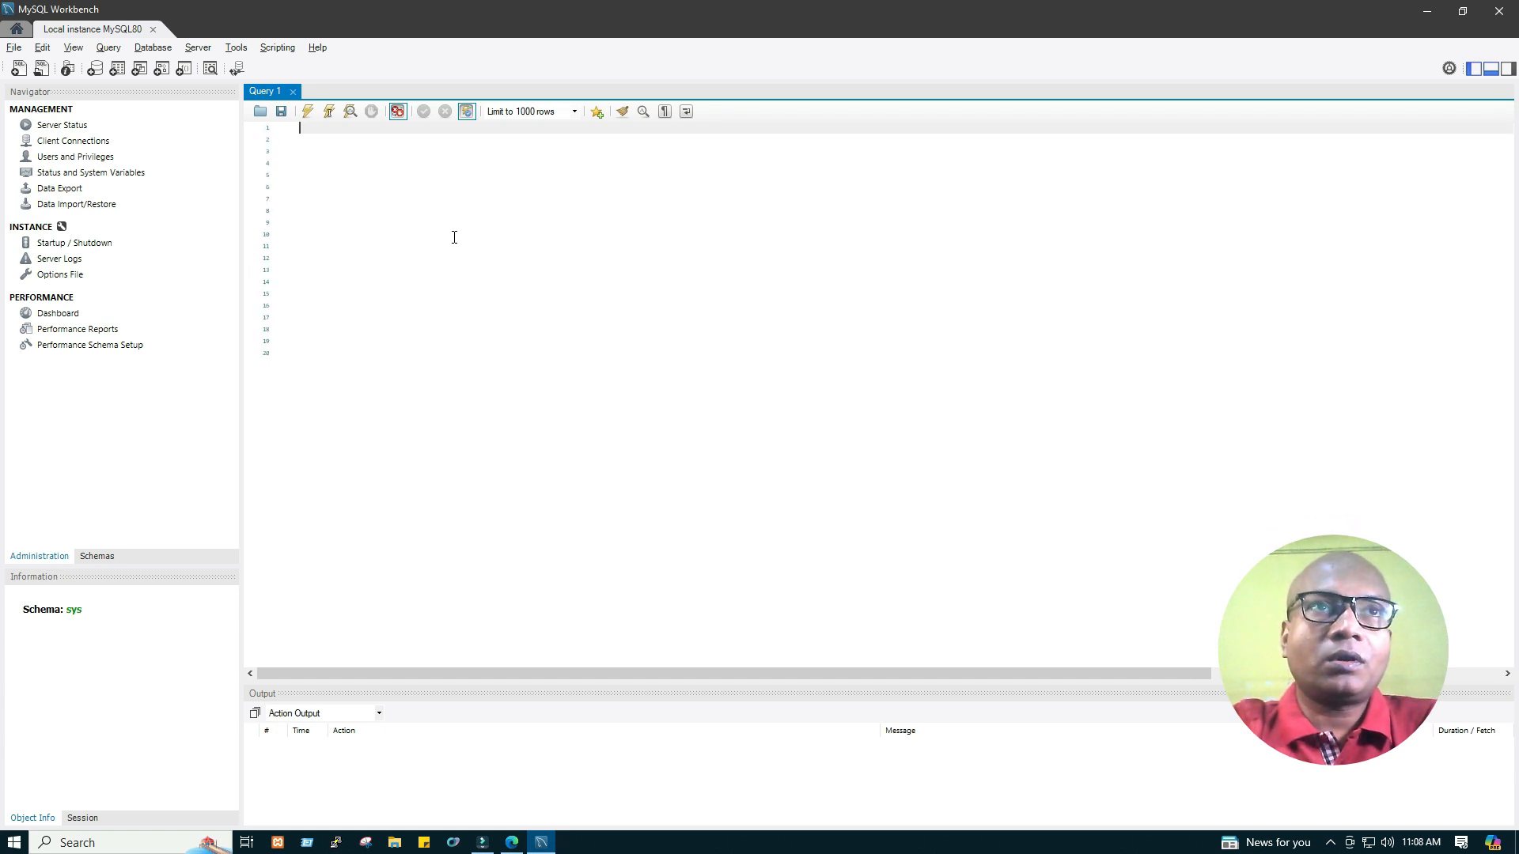
{"action": "scroll", "coordinate": [454, 237], "scroll_direction": "up", "scroll_amount": 6}
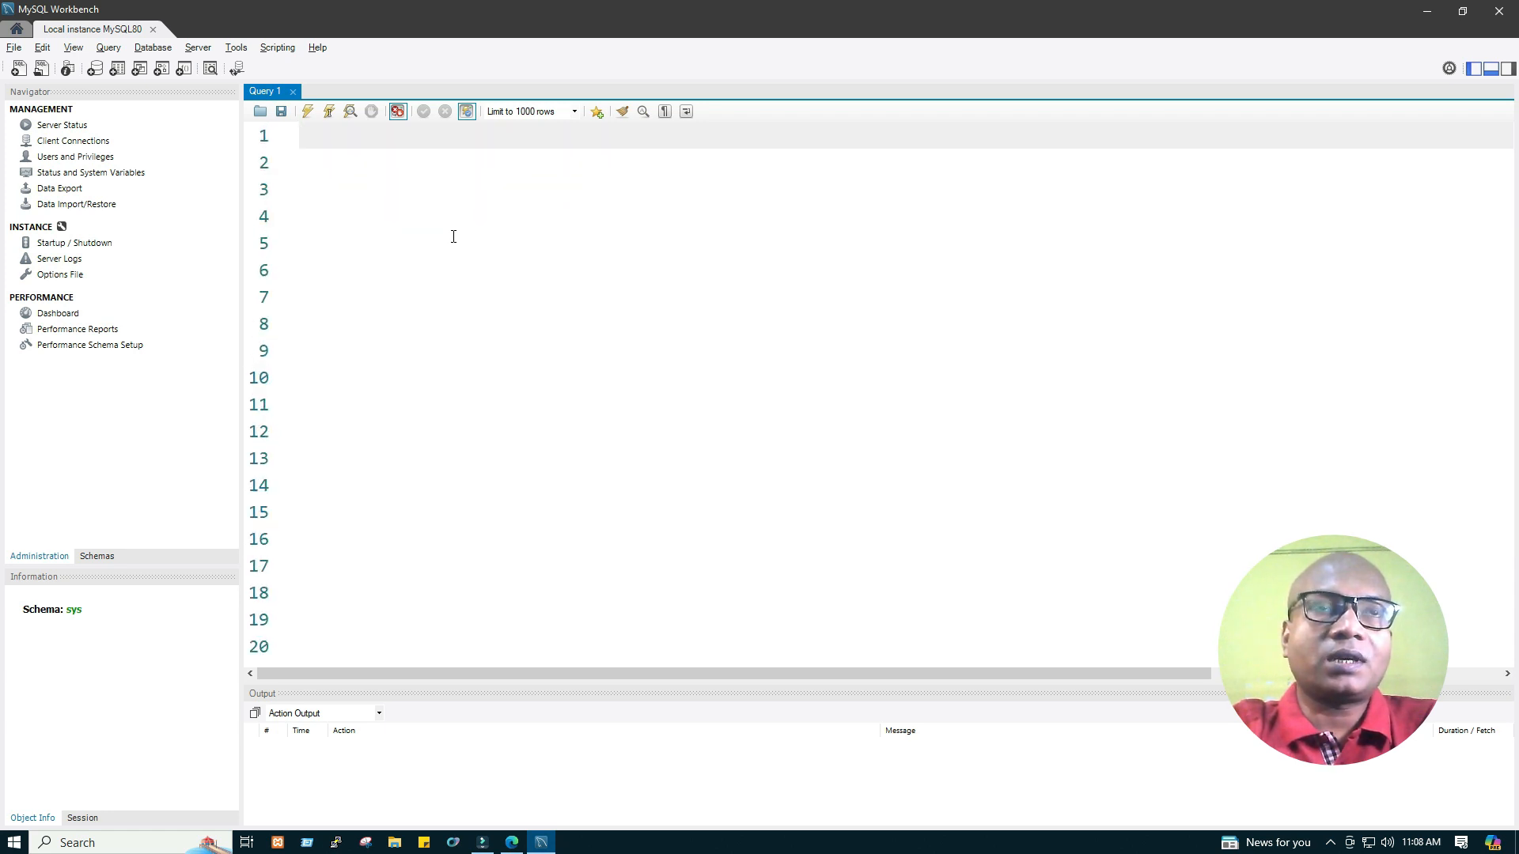
{"action": "scroll", "coordinate": [453, 237], "scroll_direction": "up", "scroll_amount": 1}
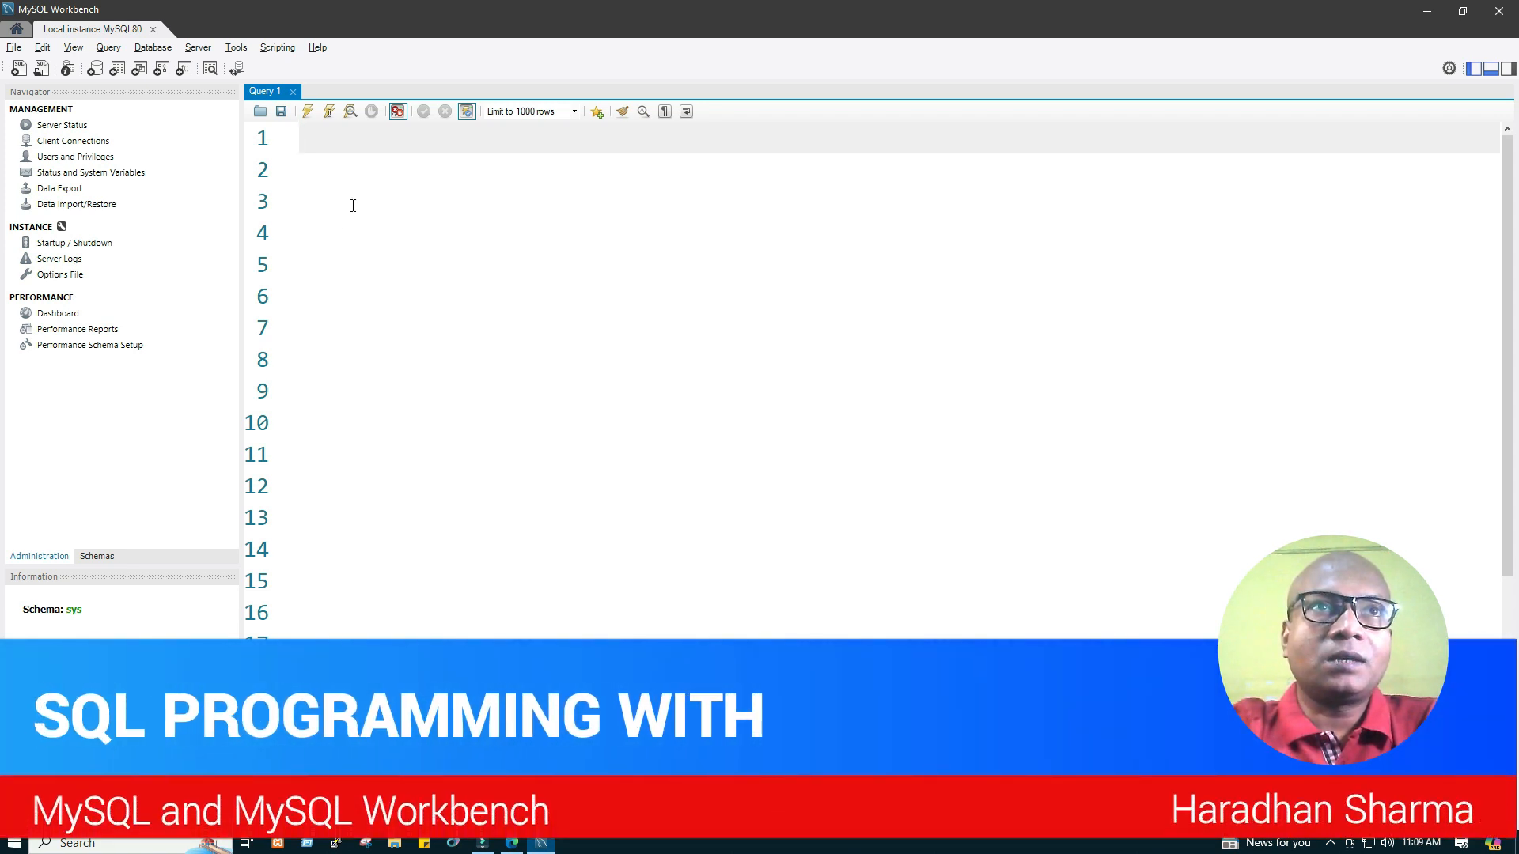
Write the statement "show databases;" on line 1 of the query editor and execute it.
{"action": "type", "text": "show"}
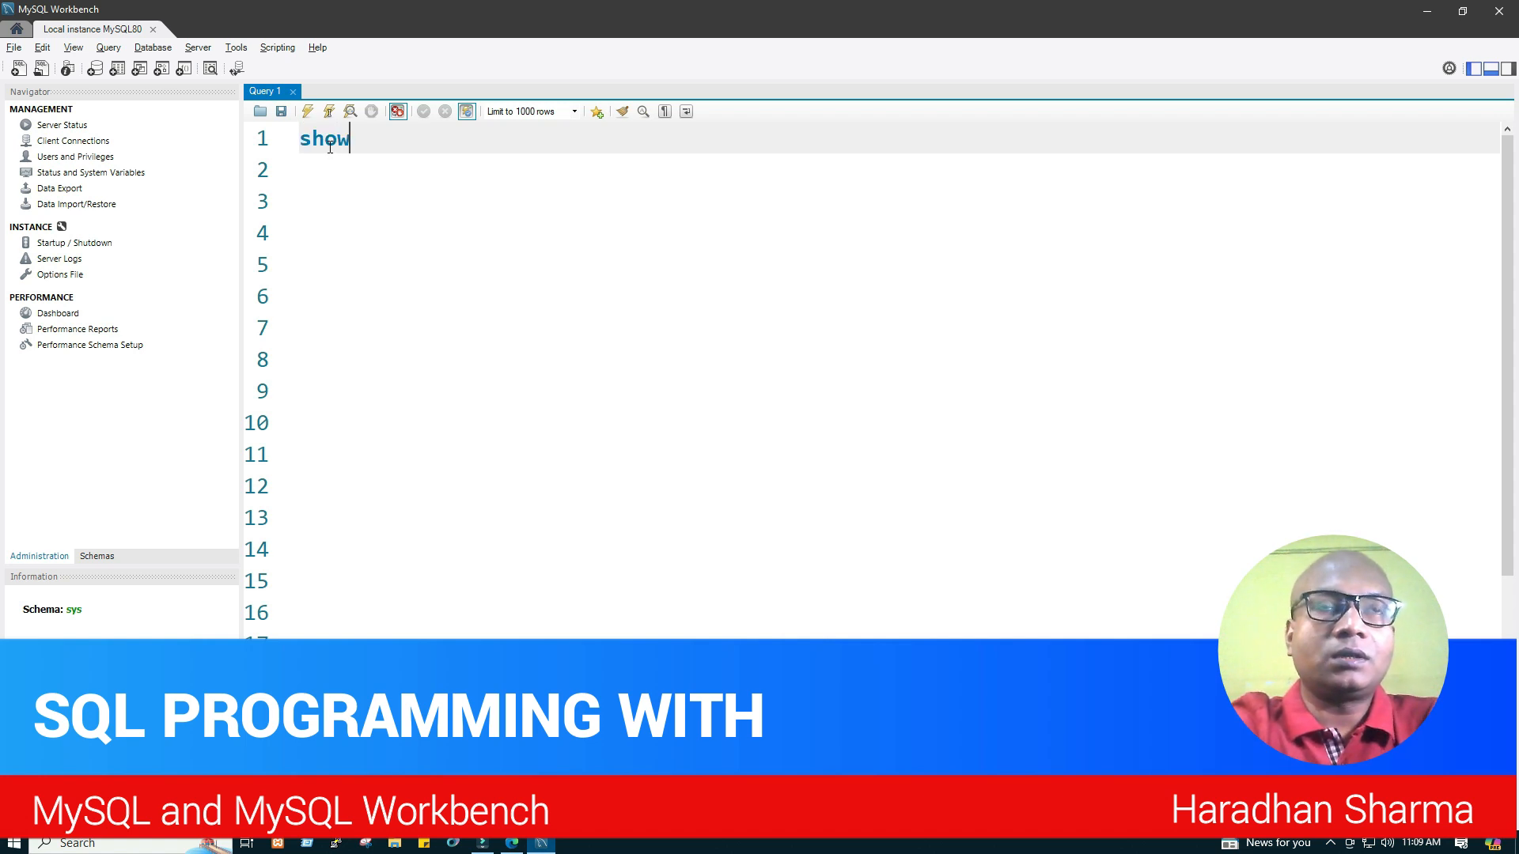
{"action": "type", "text": " databases"}
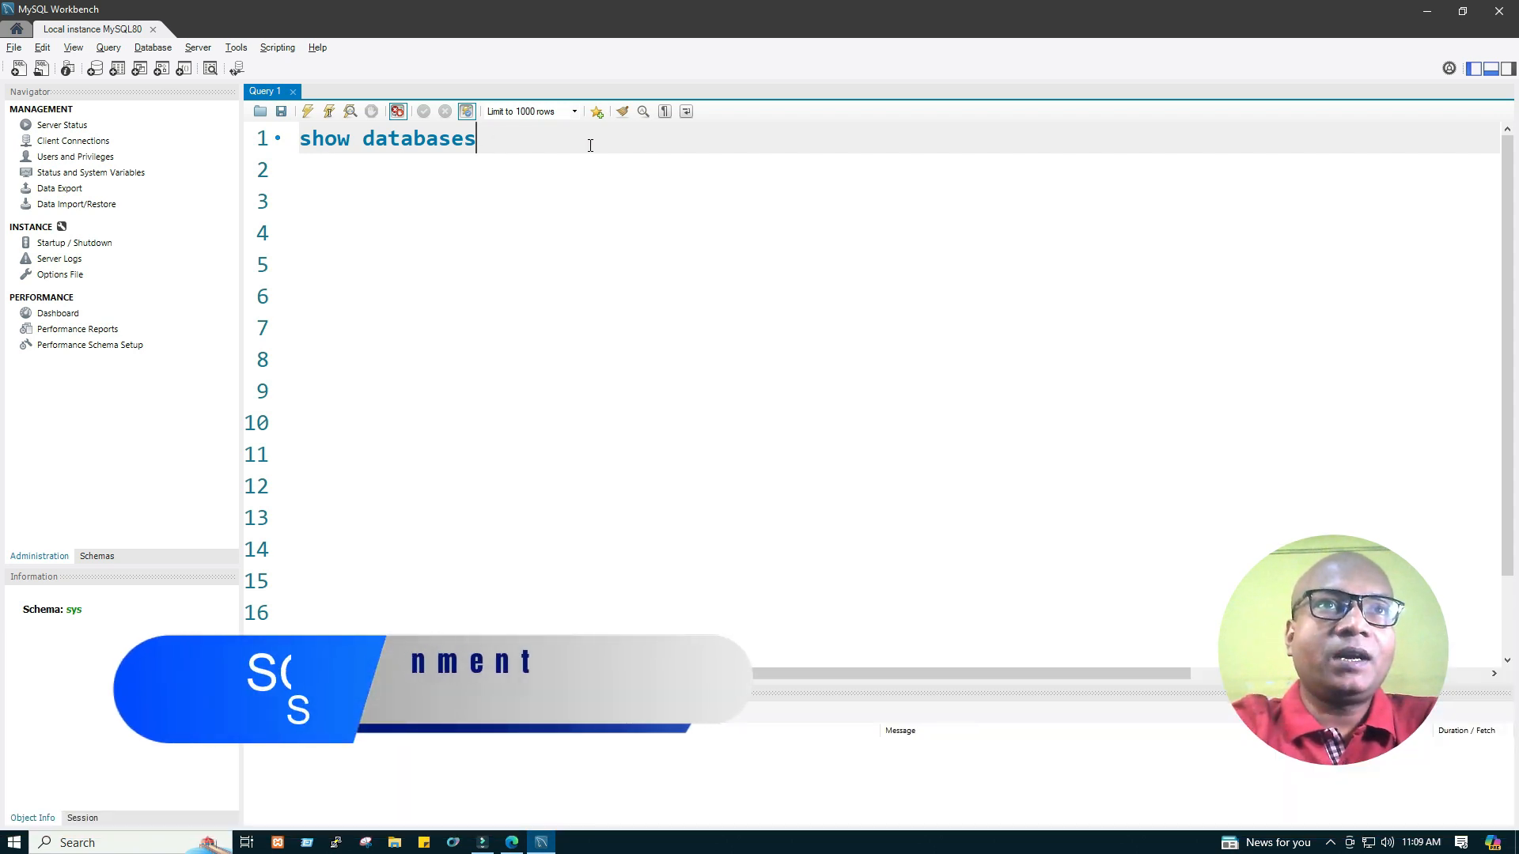
{"action": "left_click_drag", "start_coordinate": [590, 143], "coordinate": [287, 142]}
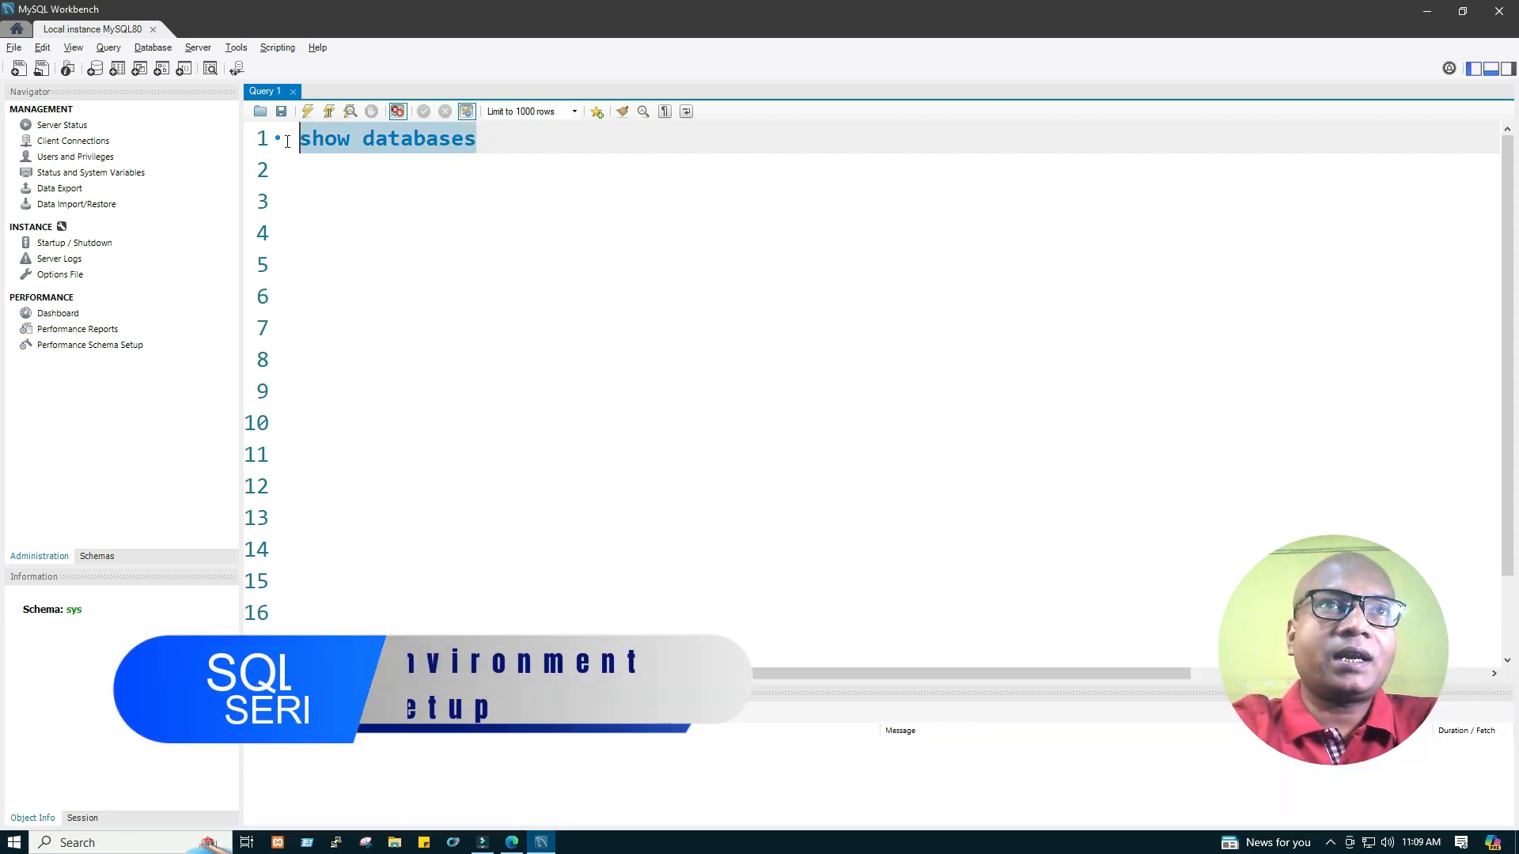
{"action": "left_click", "coordinate": [509, 141]}
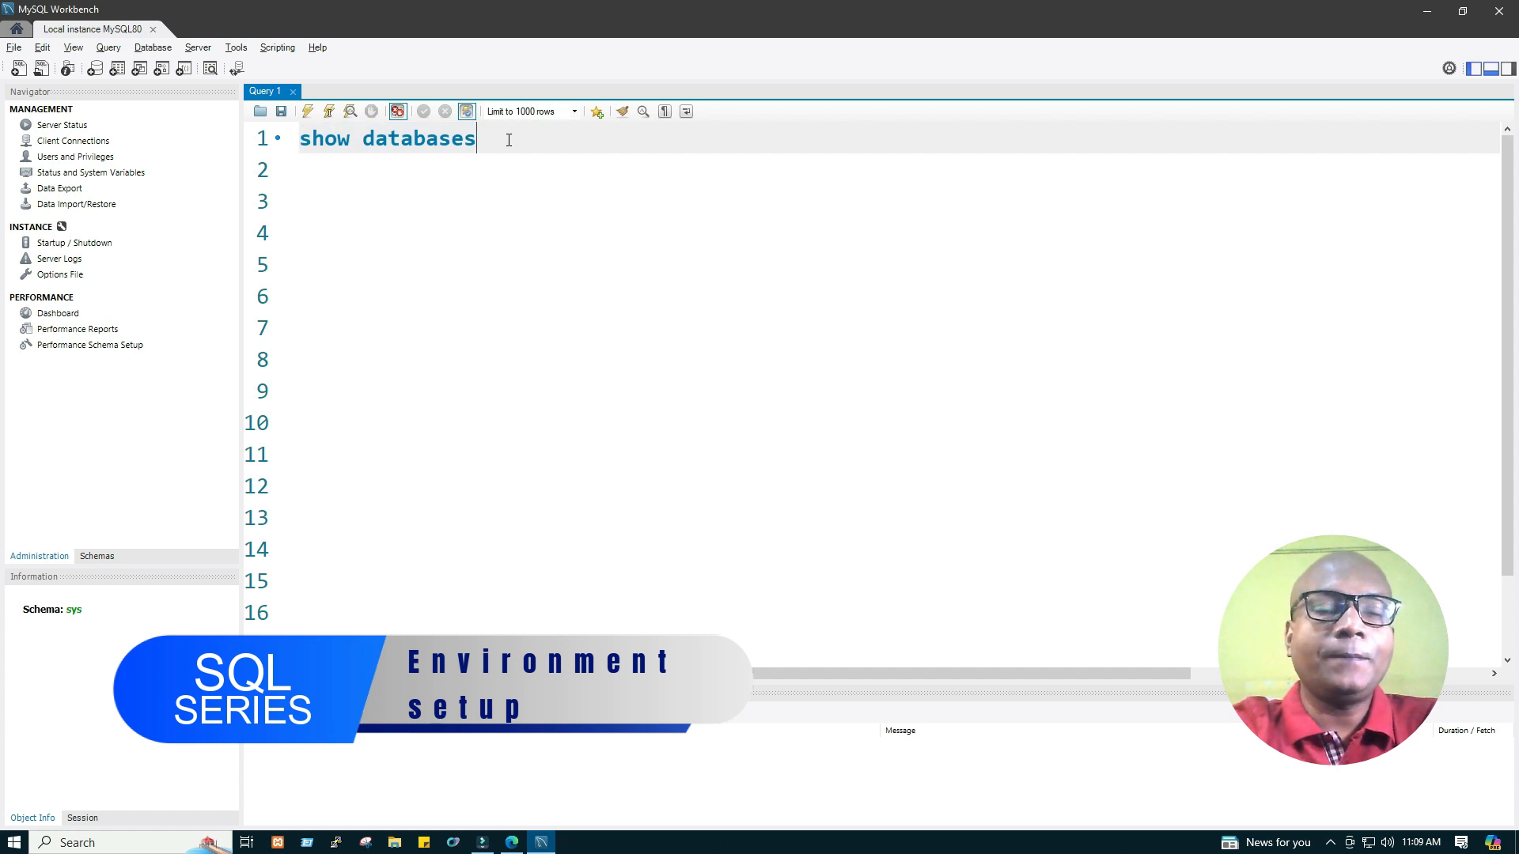
{"action": "type", "text": ";"}
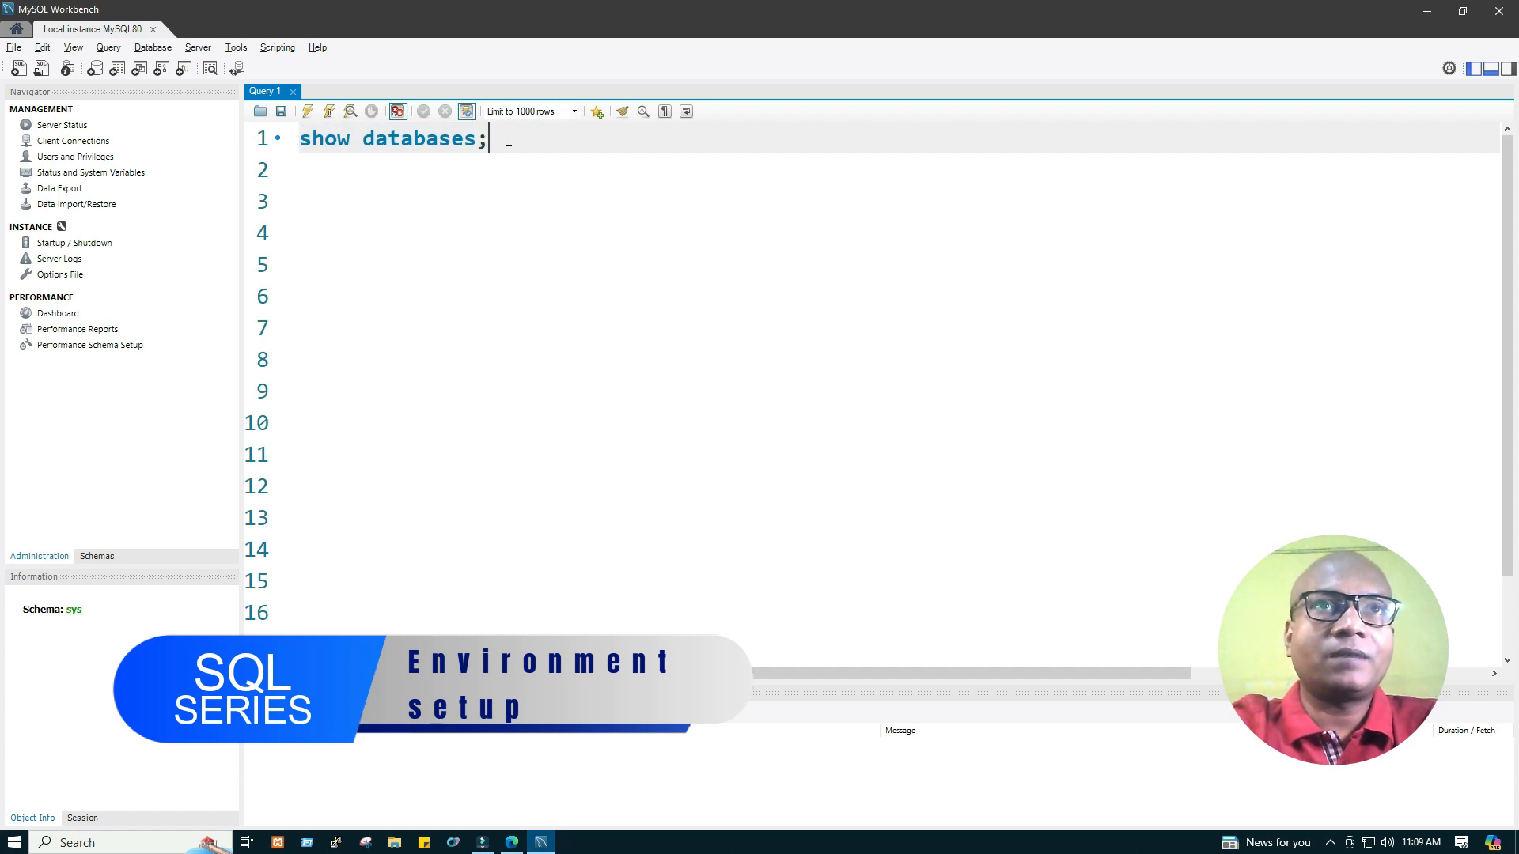
{"action": "left_click_drag", "start_coordinate": [509, 141], "coordinate": [300, 141]}
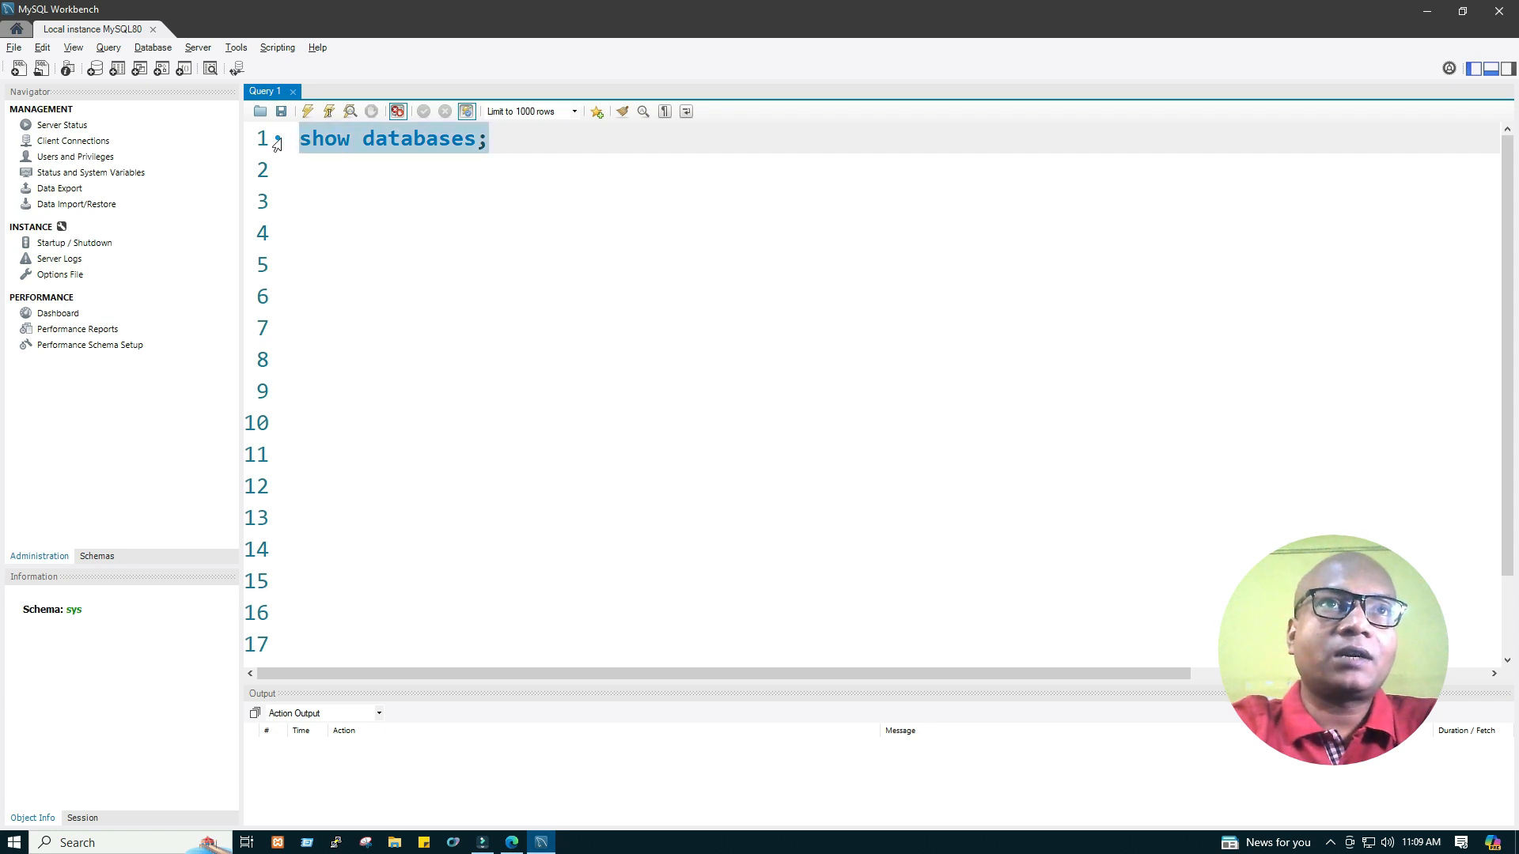
{"action": "left_click", "coordinate": [511, 138]}
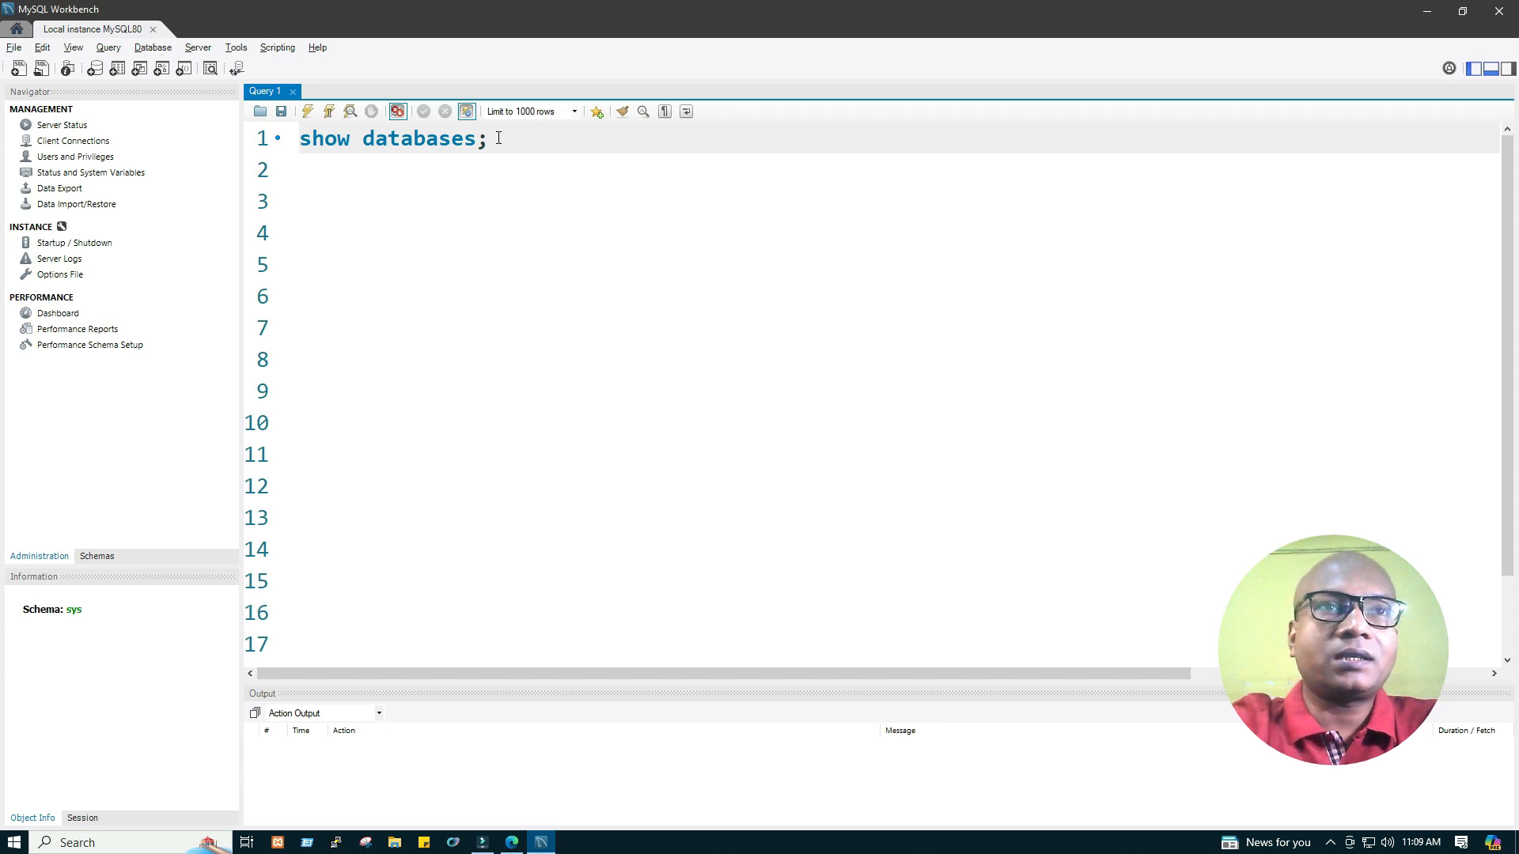
{"action": "key", "text": "ctrl+Return"}
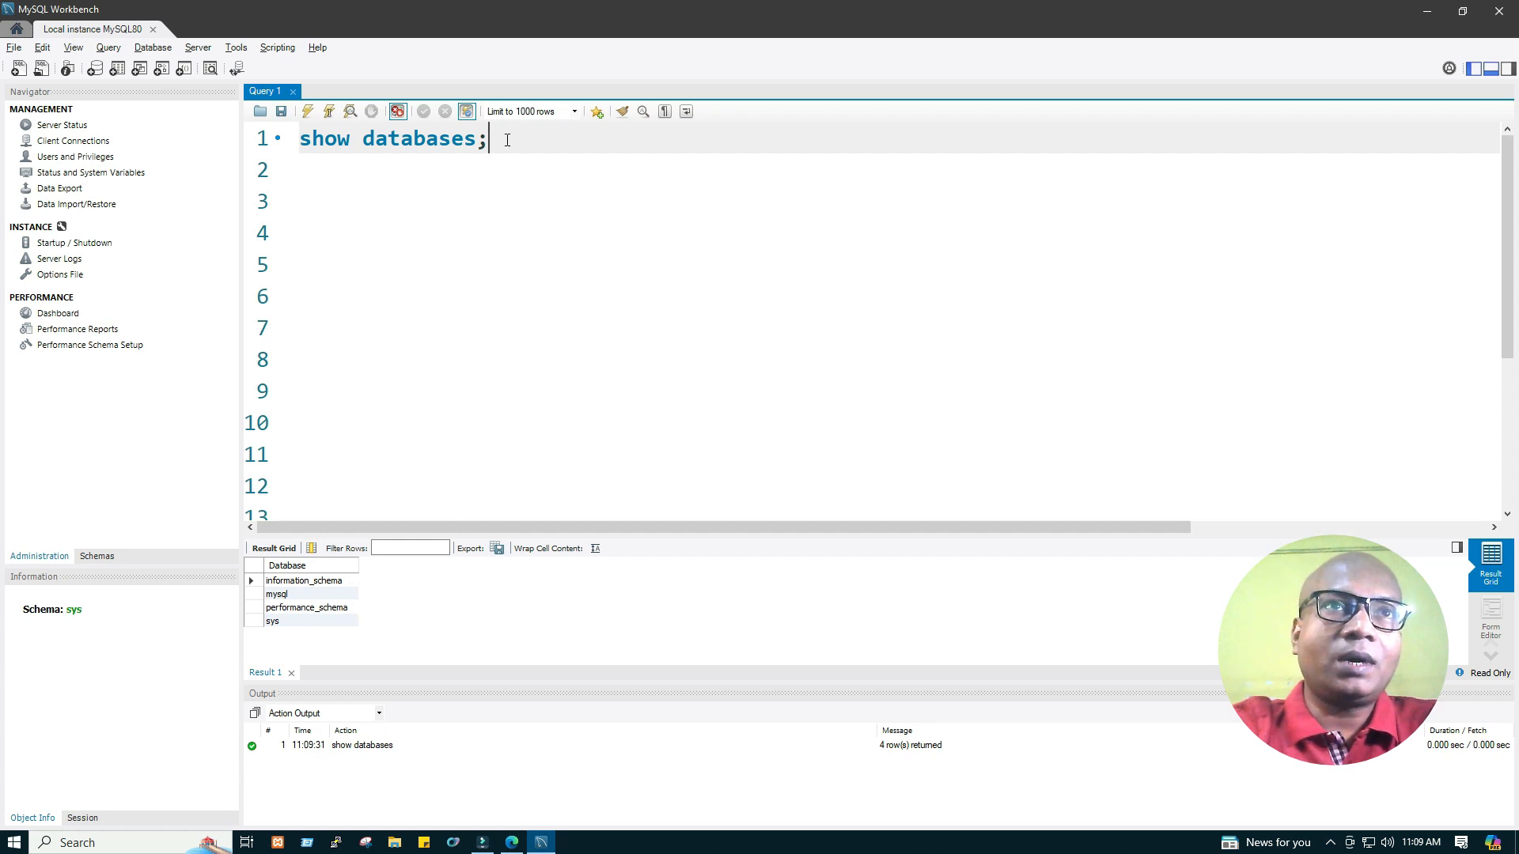
{"action": "left_click_drag", "start_coordinate": [497, 138], "coordinate": [278, 140]}
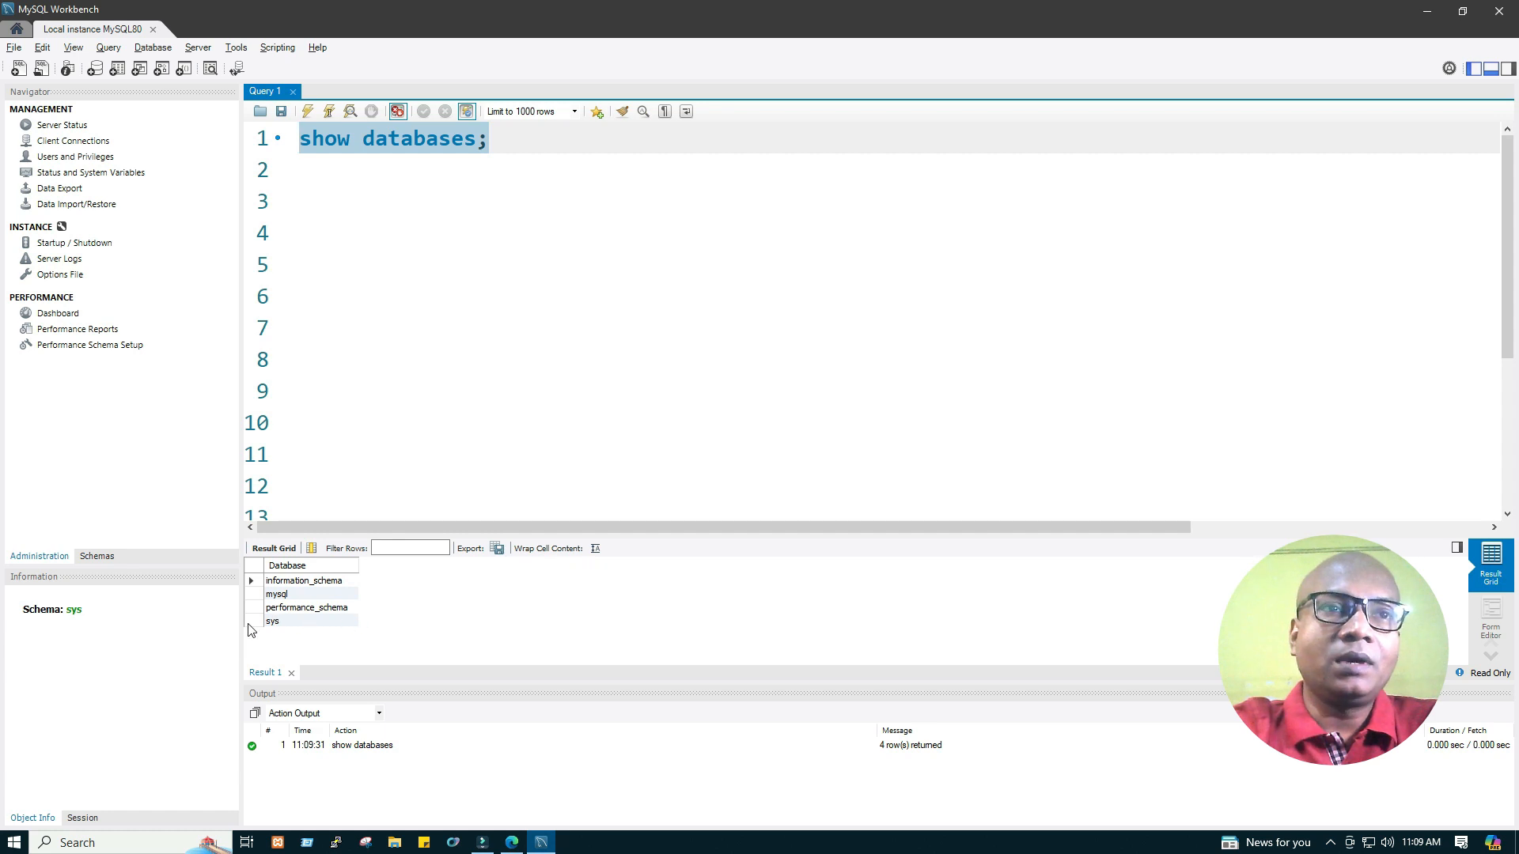
{"action": "left_click", "coordinate": [540, 161]}
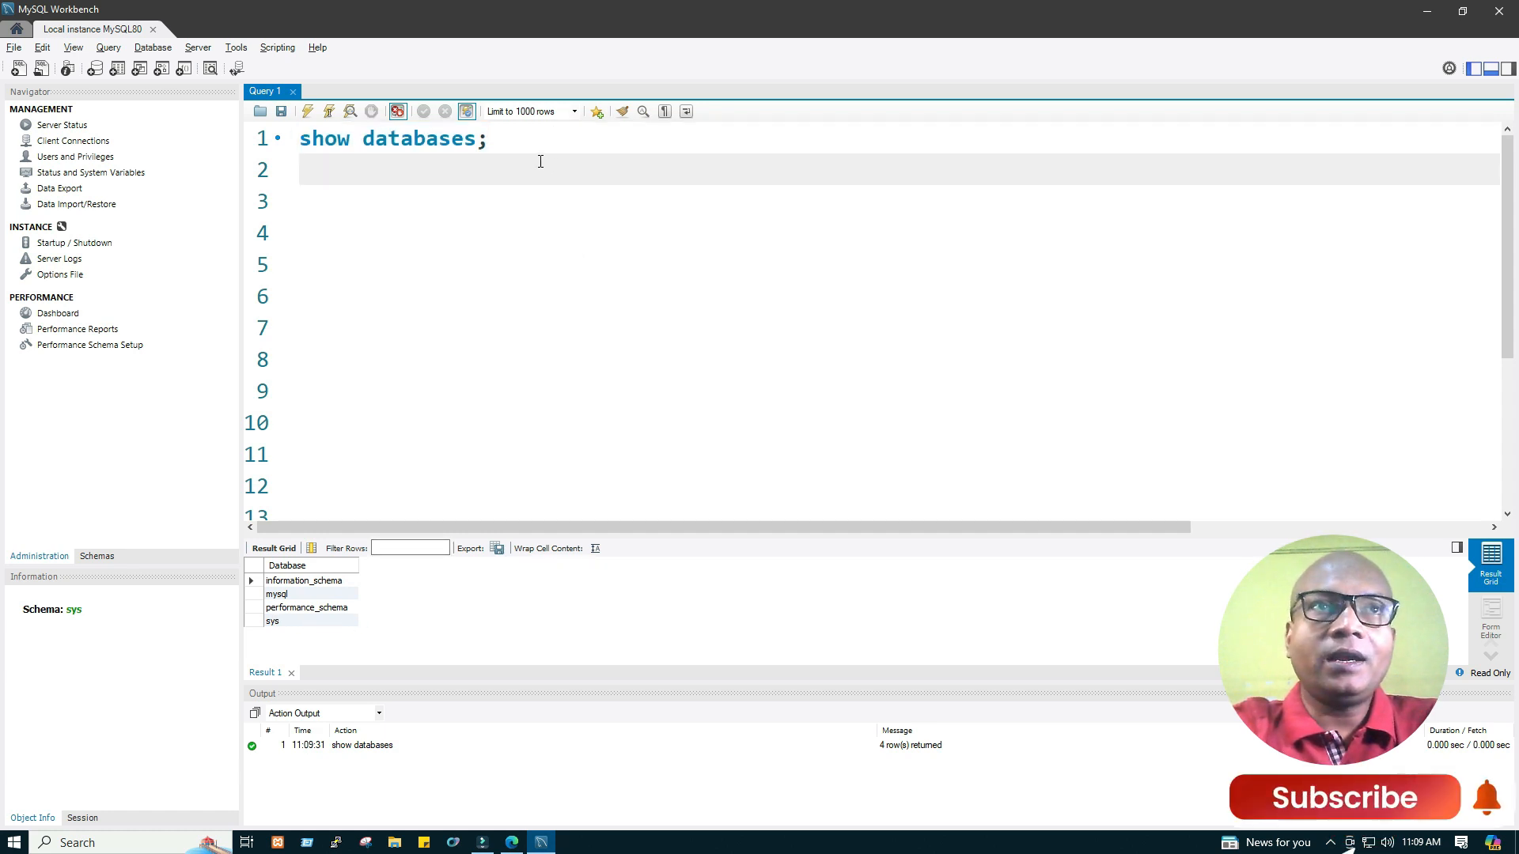